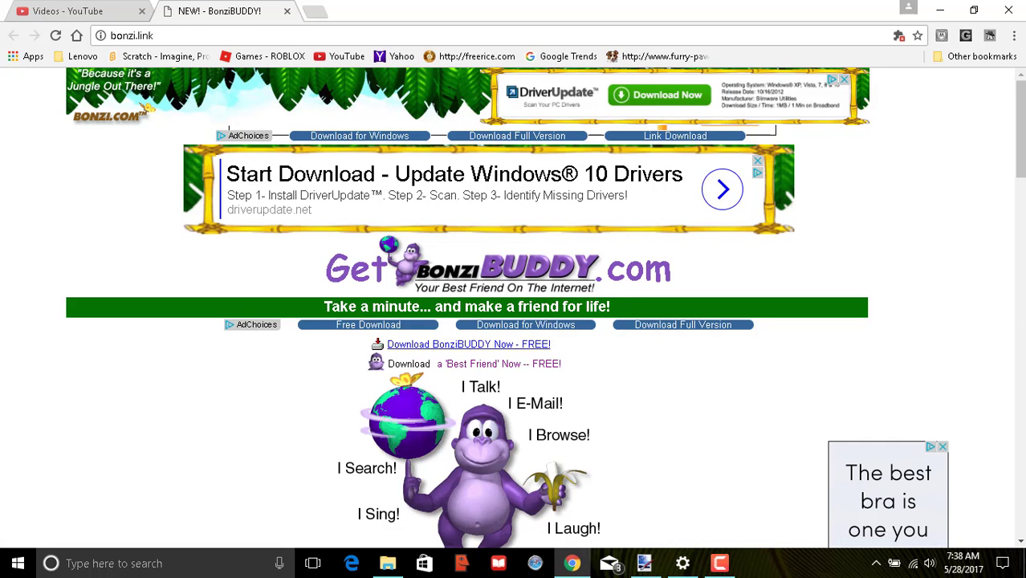
Minimize the browser and Settings windows to reach the Bon.zip folder on the desktop
{"action": "scroll", "coordinate": [496, 359], "scroll_direction": "down", "scroll_amount": 3}
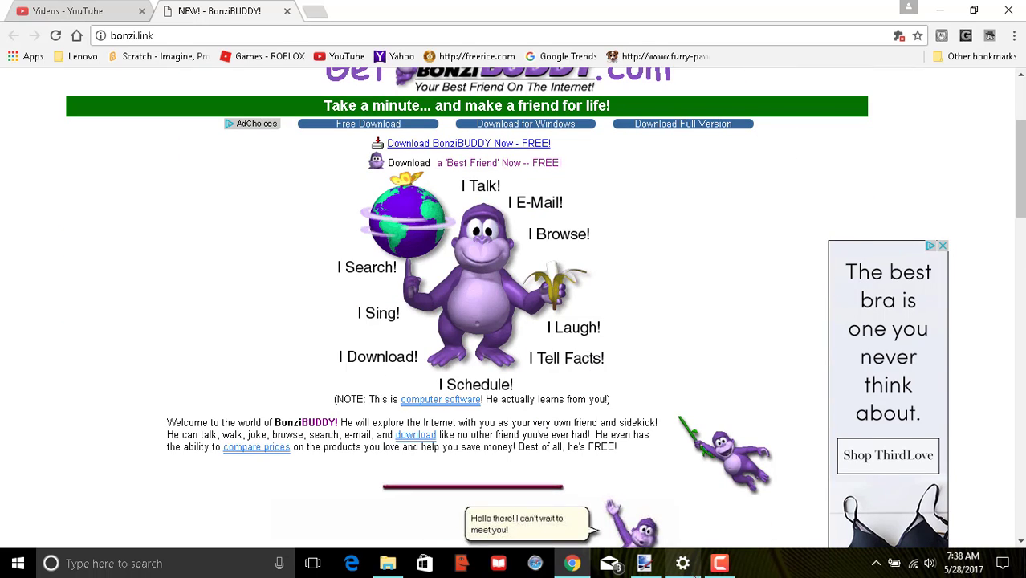
{"action": "left_click", "coordinate": [683, 563]}
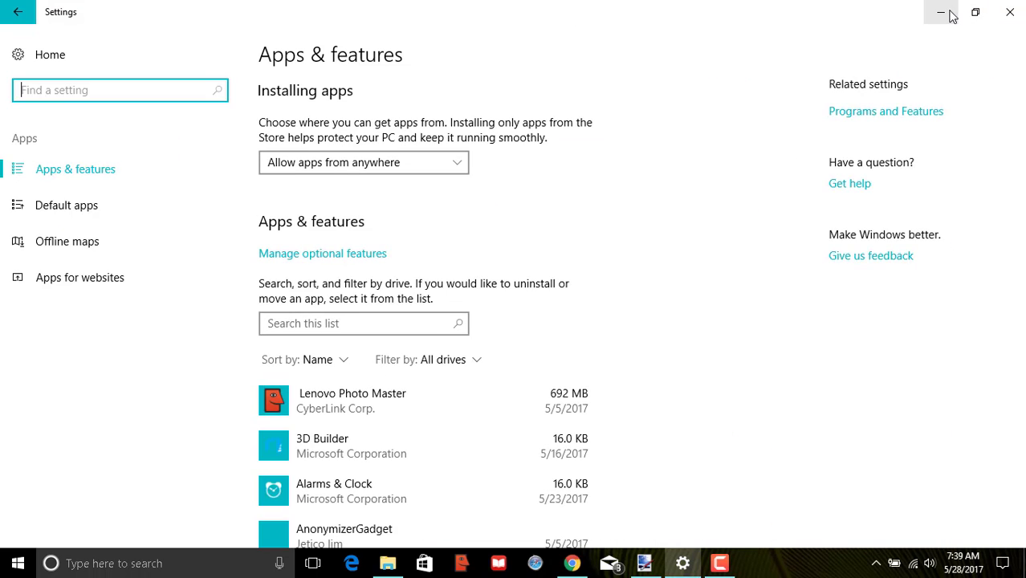
{"action": "left_click", "coordinate": [942, 13]}
{"action": "left_click", "coordinate": [939, 13]}
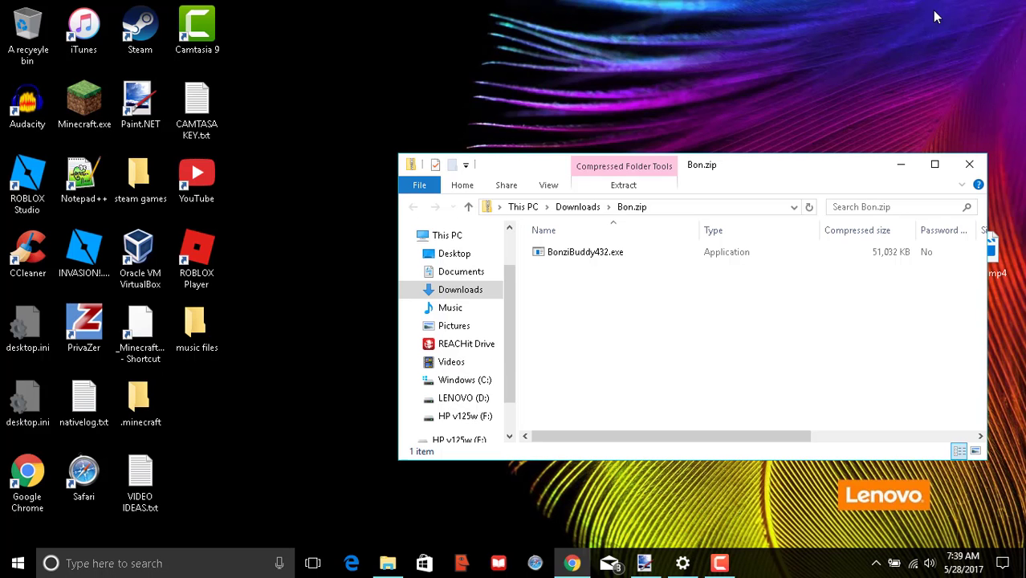
{"action": "left_click", "coordinate": [726, 253]}
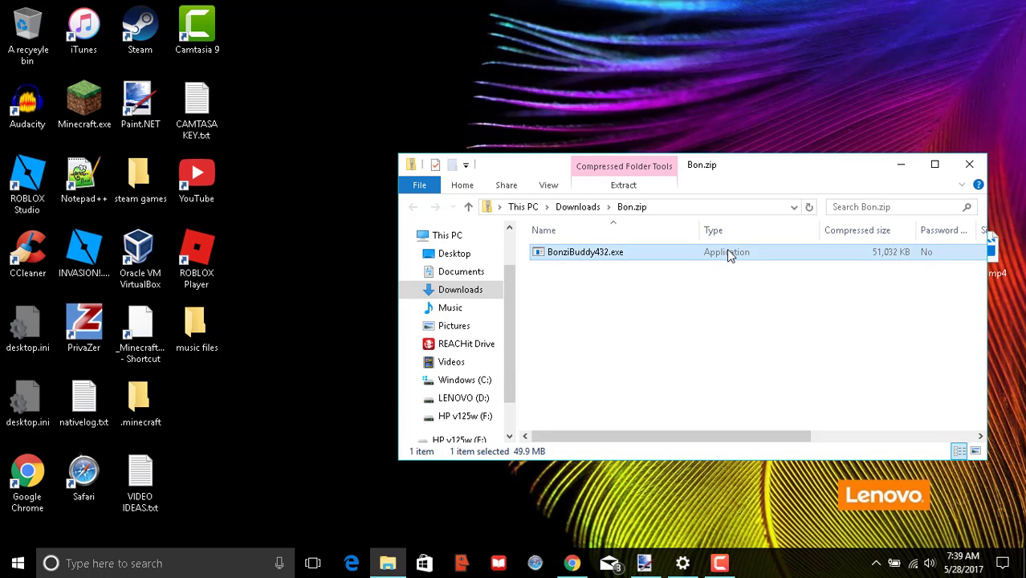
{"action": "left_click", "coordinate": [571, 562]}
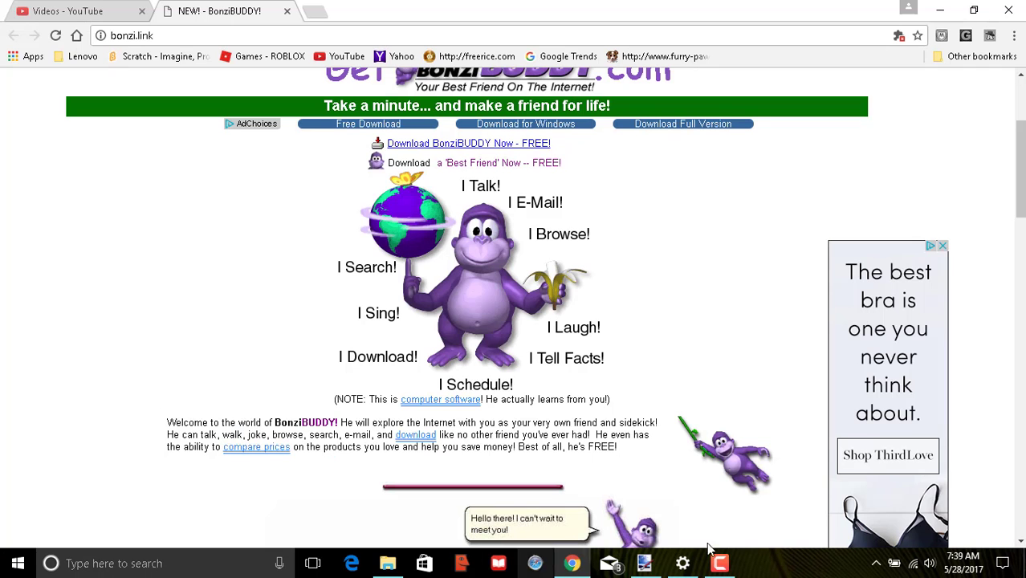
{"action": "left_click", "coordinate": [939, 9]}
Try to run BonziBuddy432.exe from Bon.zip, overriding the SmartScreen block and dismissing the error dialogs
{"action": "double_click", "coordinate": [739, 255]}
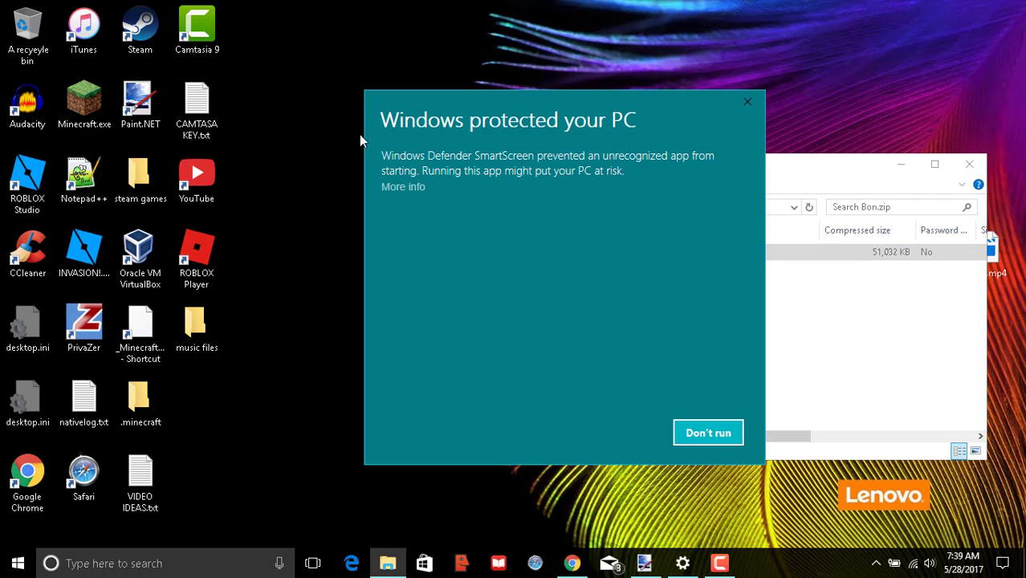
{"action": "left_click", "coordinate": [409, 187]}
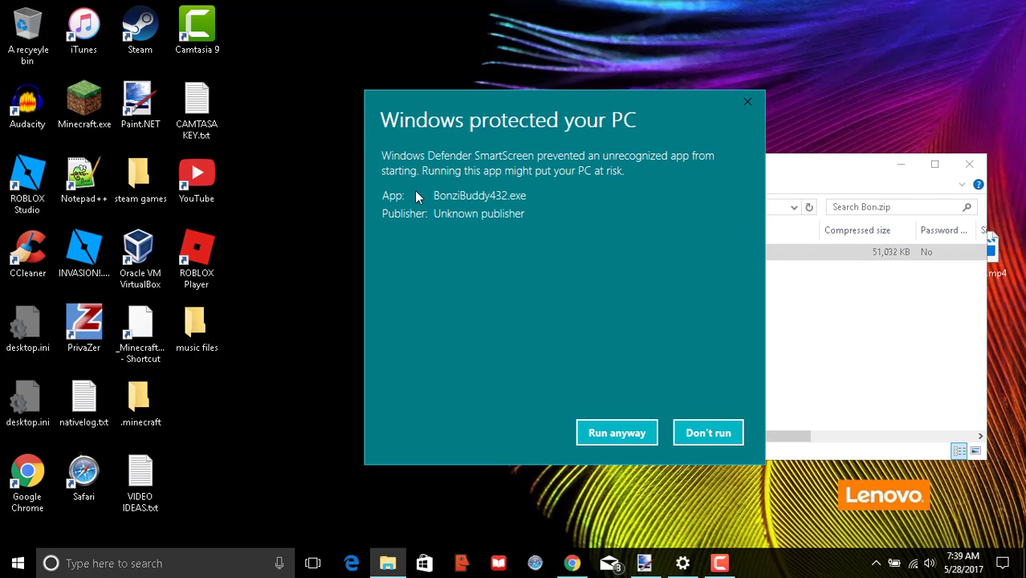
{"action": "left_click", "coordinate": [623, 437]}
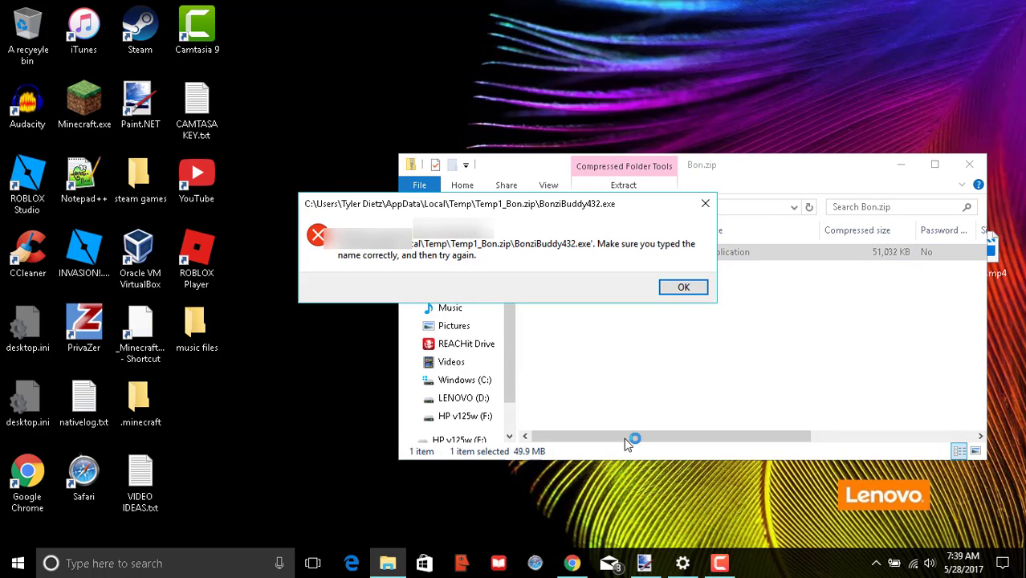
{"action": "left_click", "coordinate": [681, 288]}
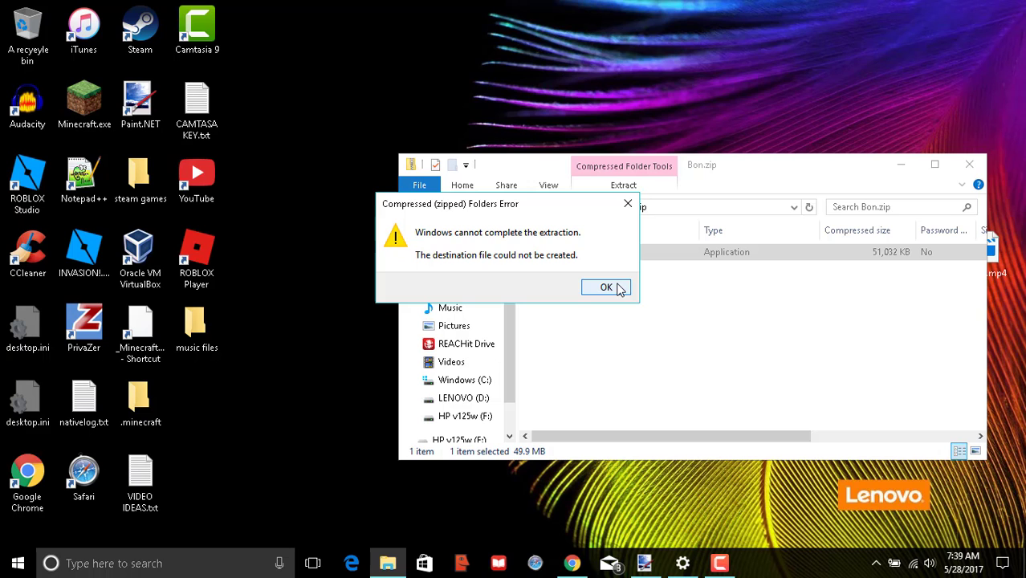
{"action": "left_click", "coordinate": [606, 288]}
Try to copy BonziBuddy432.exe from Bon.zip to the desktop
{"action": "left_click_drag", "start_coordinate": [611, 266], "coordinate": [201, 385]}
{"action": "left_click", "coordinate": [900, 164]}
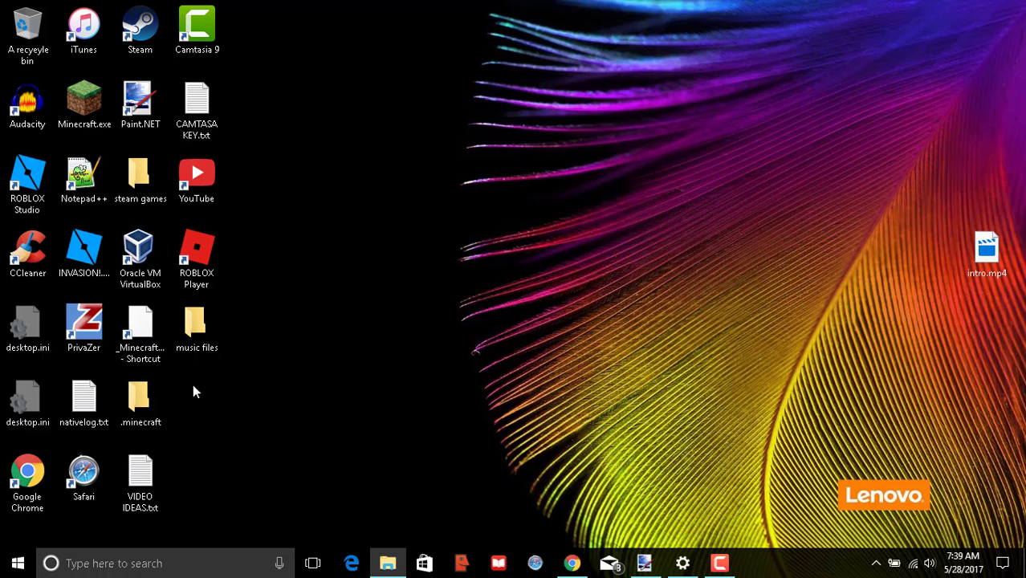
{"action": "left_click", "coordinate": [389, 565]}
{"action": "left_click_drag", "start_coordinate": [643, 253], "coordinate": [250, 433]}
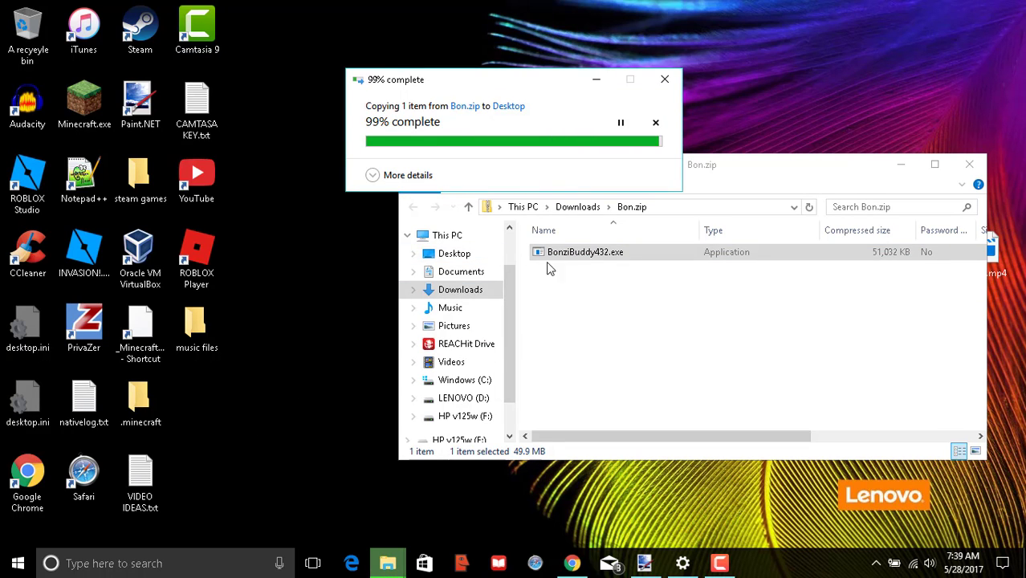
{"action": "left_click", "coordinate": [572, 253]}
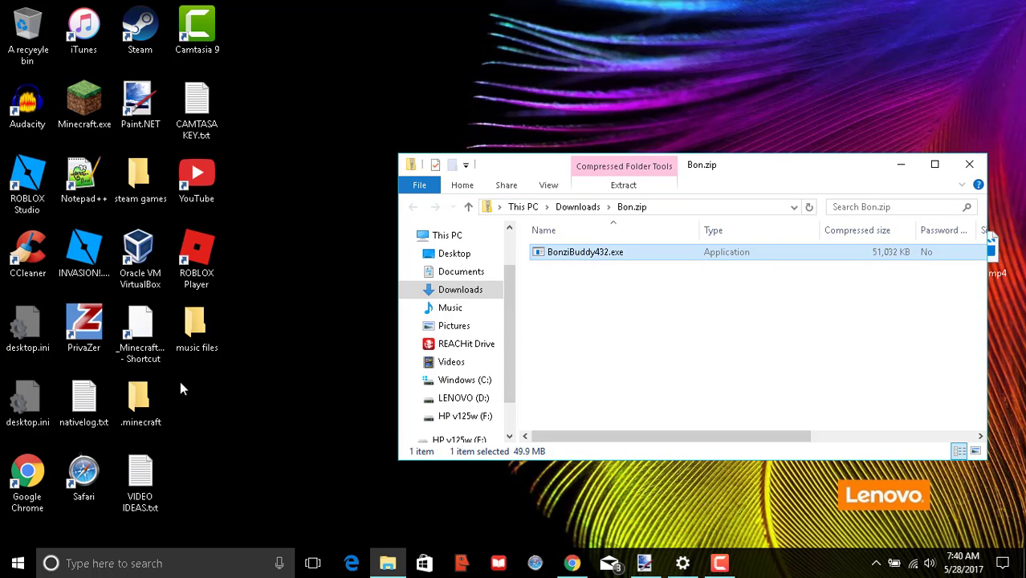
Try to open BonziBuddy432.exe directly inside the Bon.zip archive
{"action": "right_click", "coordinate": [590, 255]}
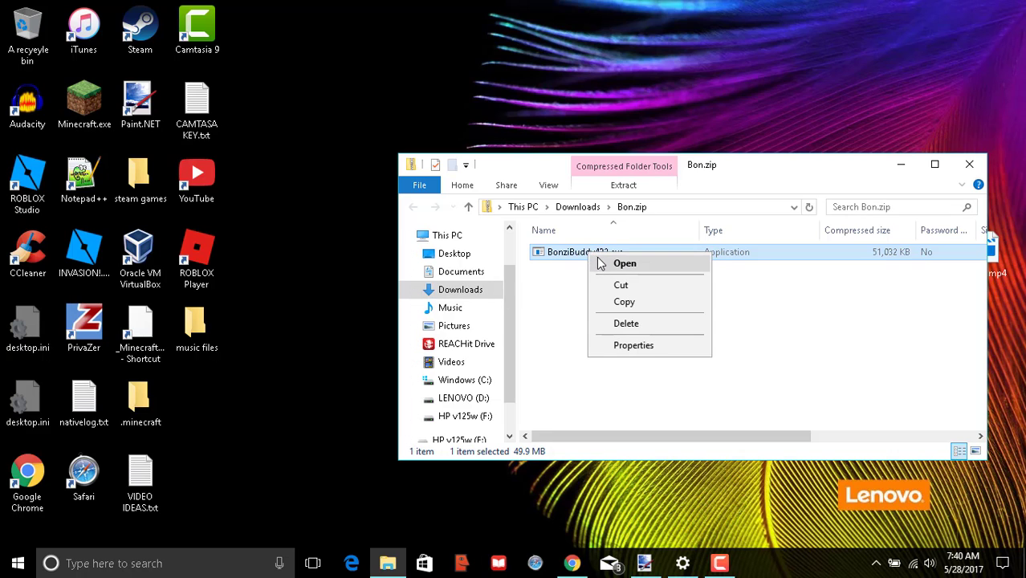
{"action": "left_click", "coordinate": [625, 263]}
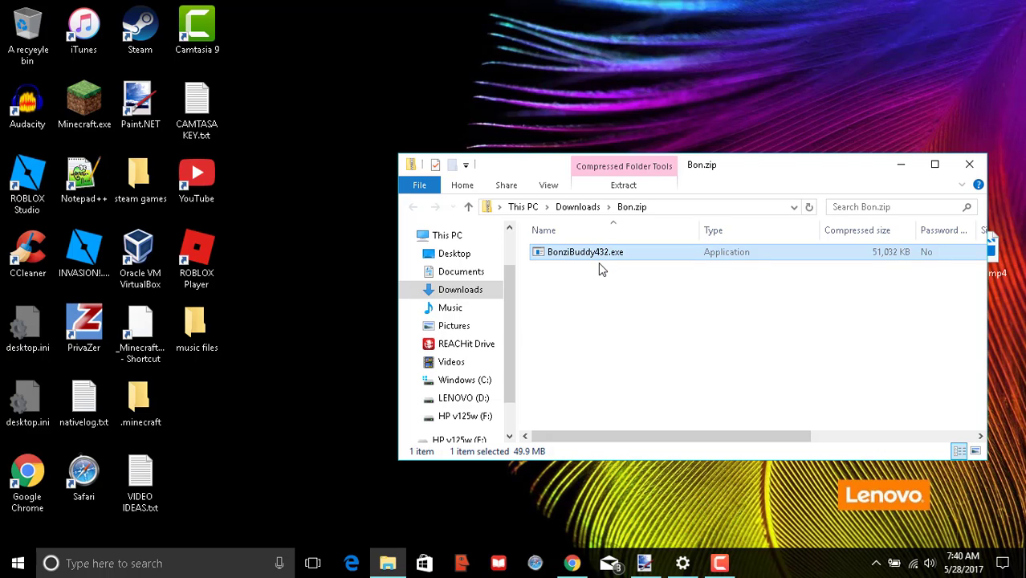
{"action": "right_click", "coordinate": [600, 255]}
{"action": "left_click", "coordinate": [612, 266]}
Open the full settings view of McAfee LiveSafe from its notification-area shortcut
{"action": "mouse_move", "coordinate": [573, 569]}
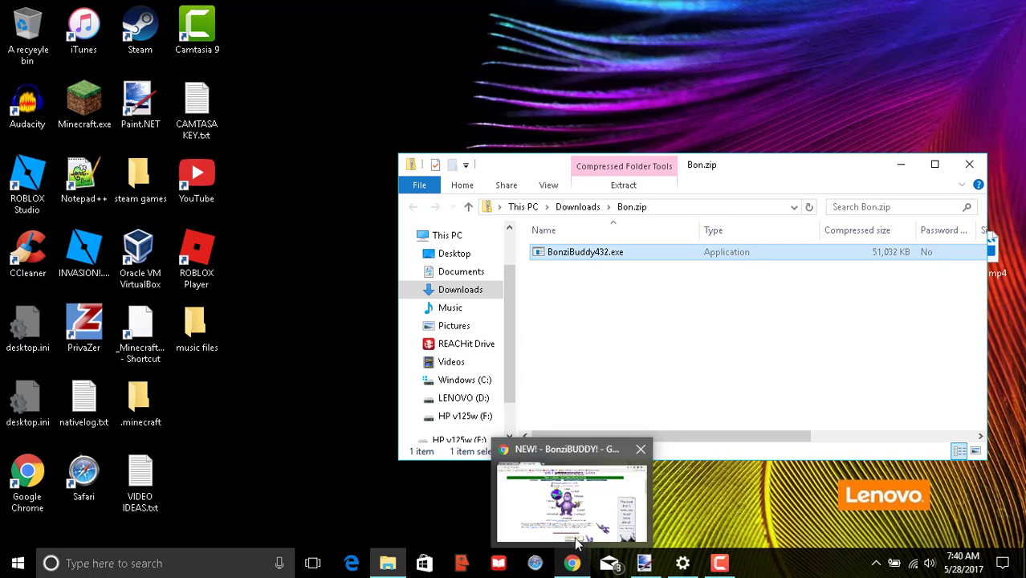
{"action": "left_click", "coordinate": [876, 563]}
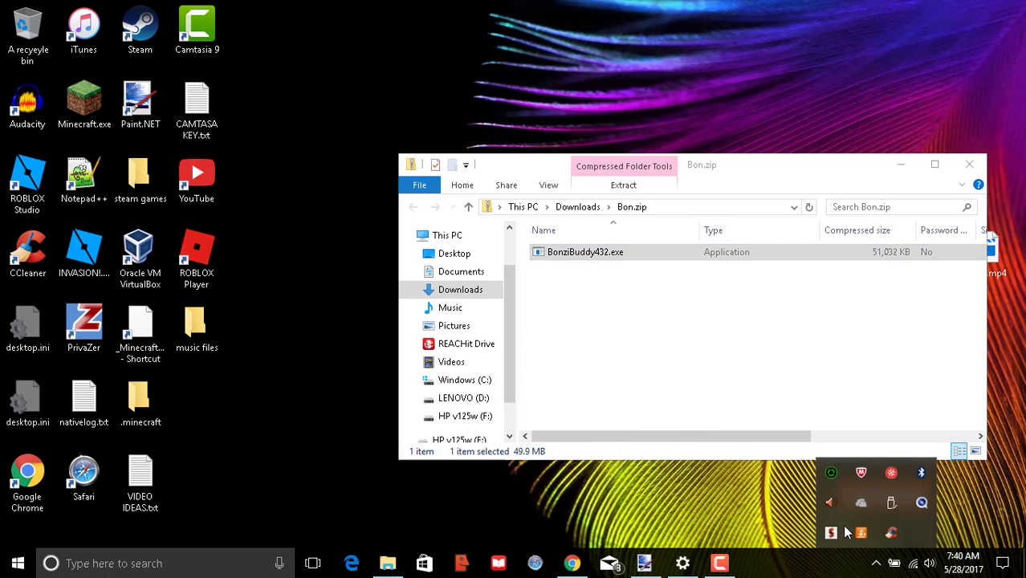
{"action": "right_click", "coordinate": [857, 475]}
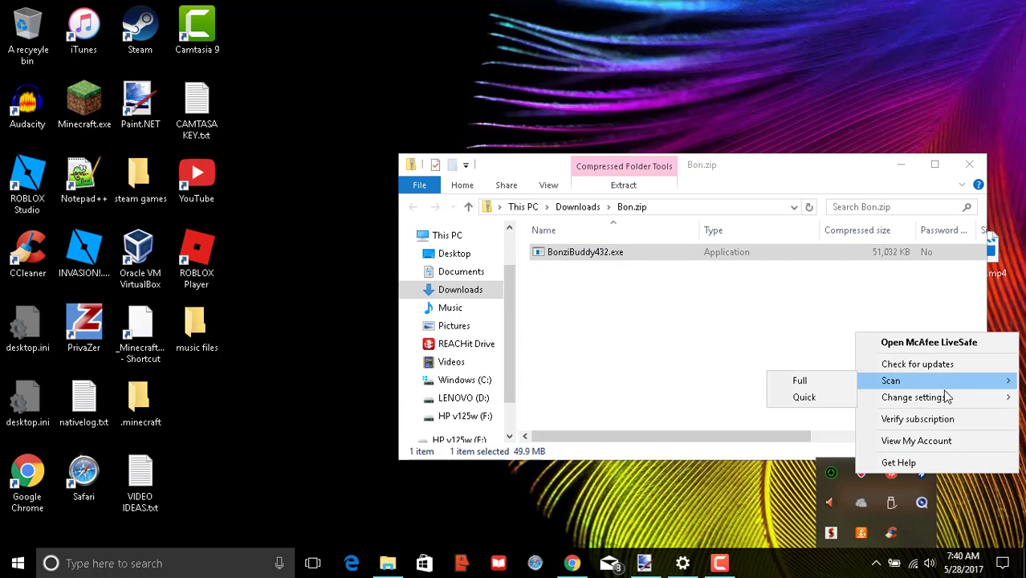
{"action": "mouse_move", "coordinate": [946, 396]}
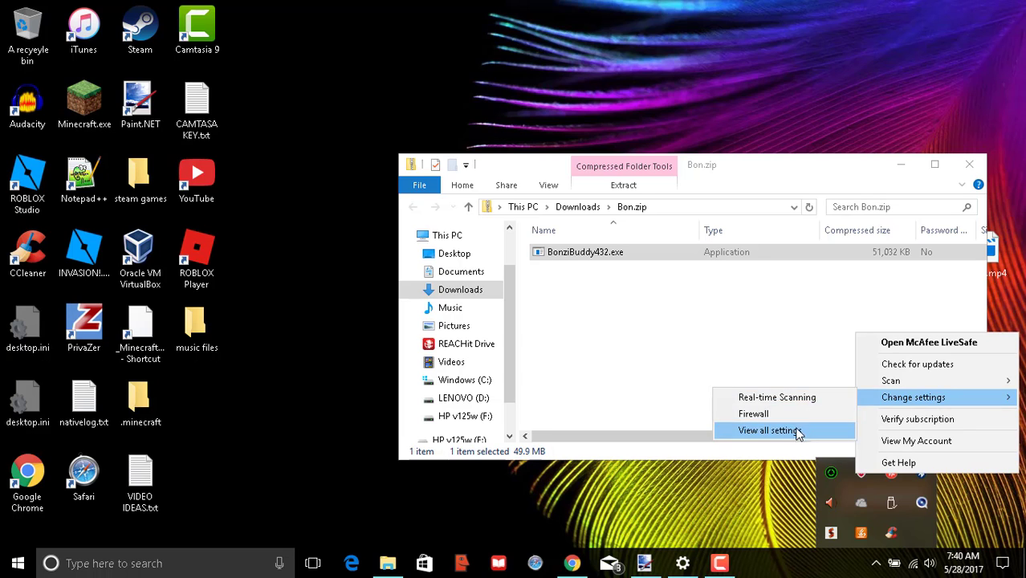
{"action": "mouse_move", "coordinate": [908, 391]}
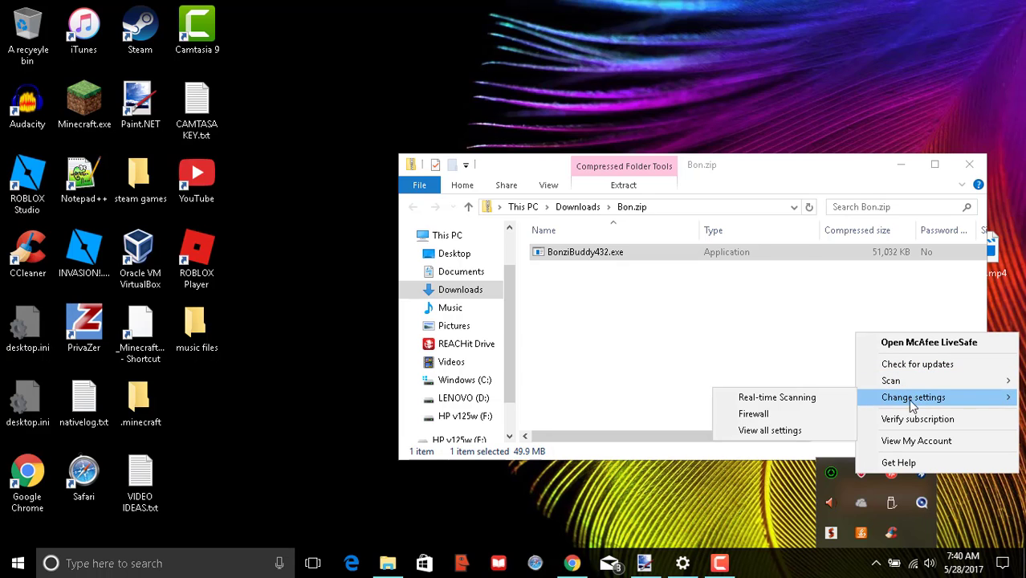
{"action": "left_click", "coordinate": [787, 433]}
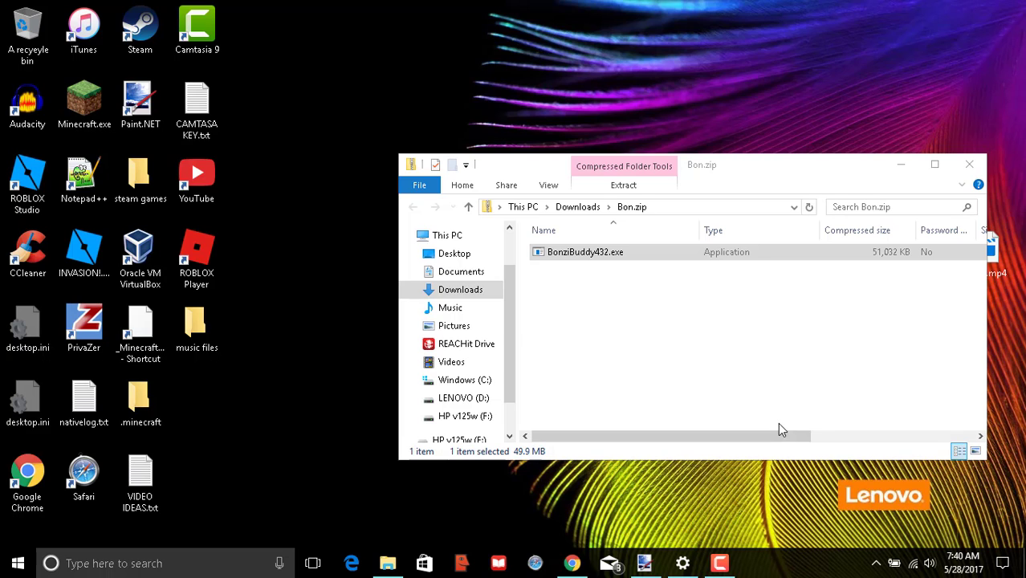
Try again to launch BonziBuddy432.exe from the archive and dismiss the extraction error
{"action": "left_click", "coordinate": [618, 253]}
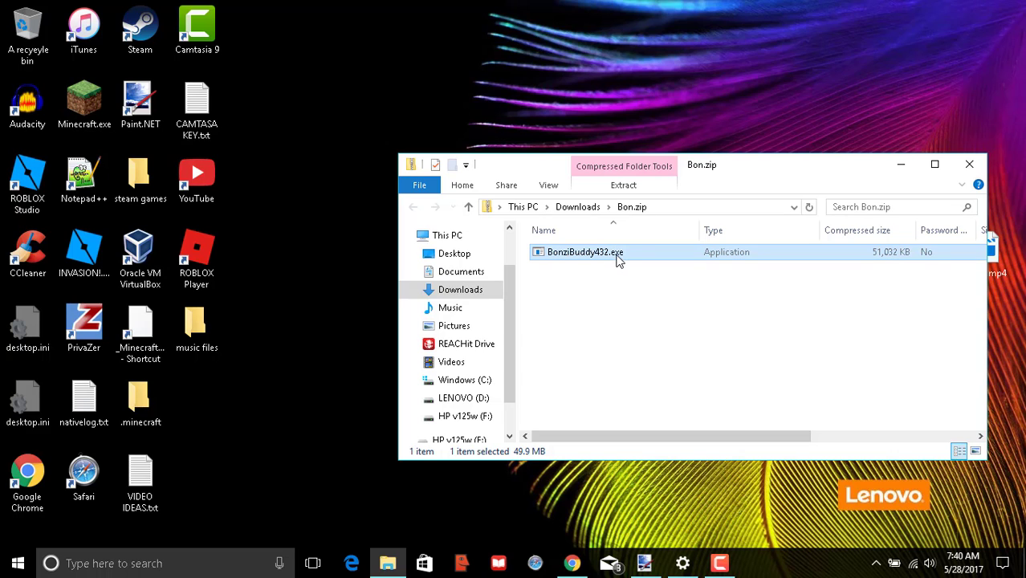
{"action": "key", "text": "Return"}
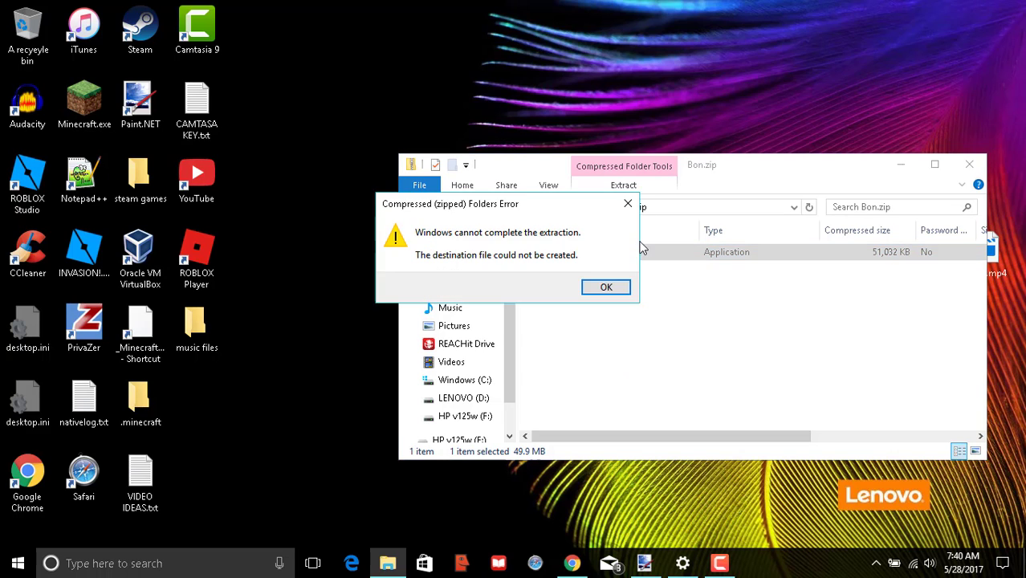
{"action": "left_click", "coordinate": [606, 288]}
{"action": "left_click", "coordinate": [339, 318]}
{"action": "key", "text": "ctrl+a"}
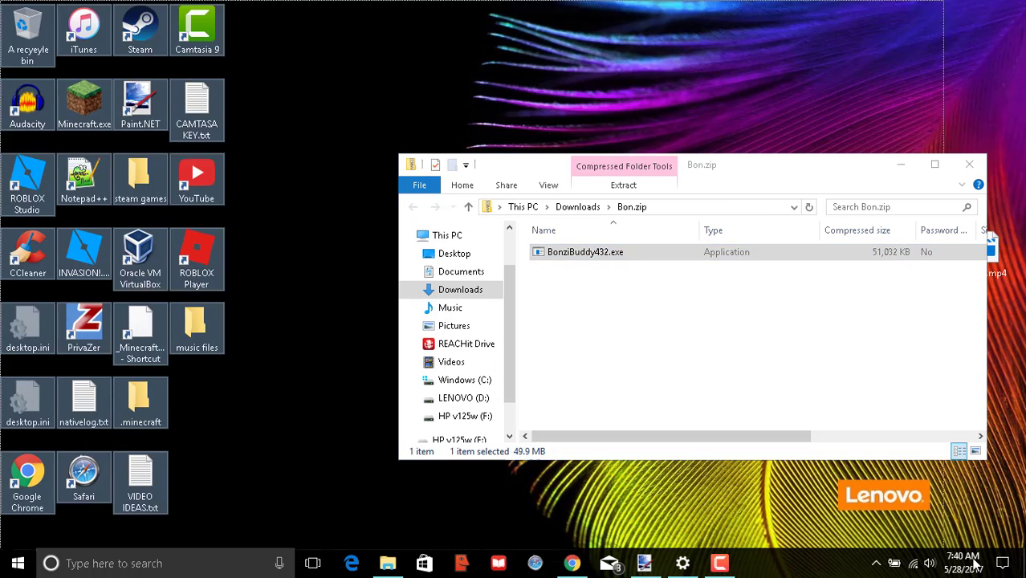
{"action": "double_click", "coordinate": [99, 275]}
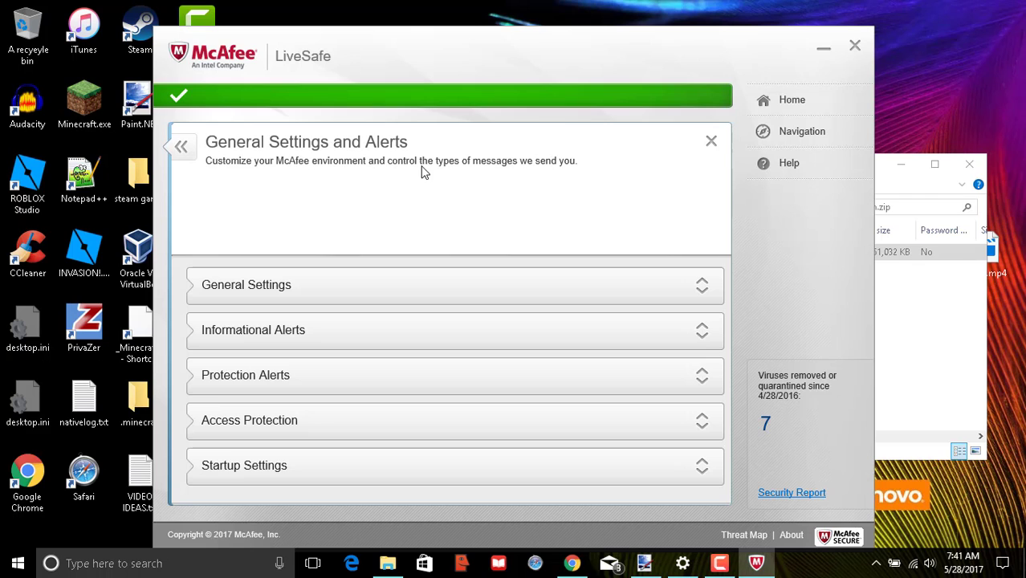
Turn off McAfee's informational alerts for malware scans completed without issues and for scanning for software updates
{"action": "left_click", "coordinate": [331, 298]}
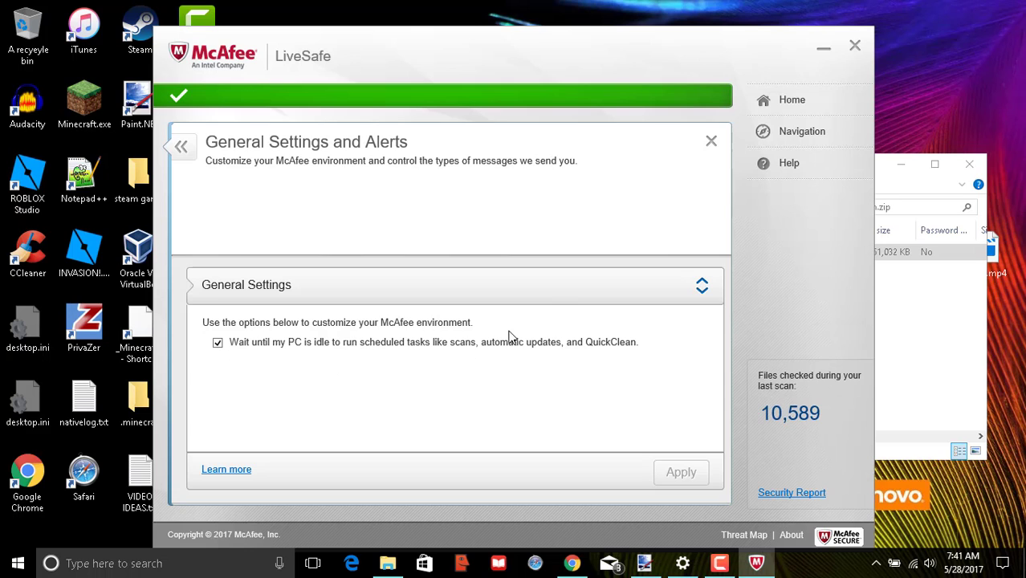
{"action": "left_click", "coordinate": [699, 288]}
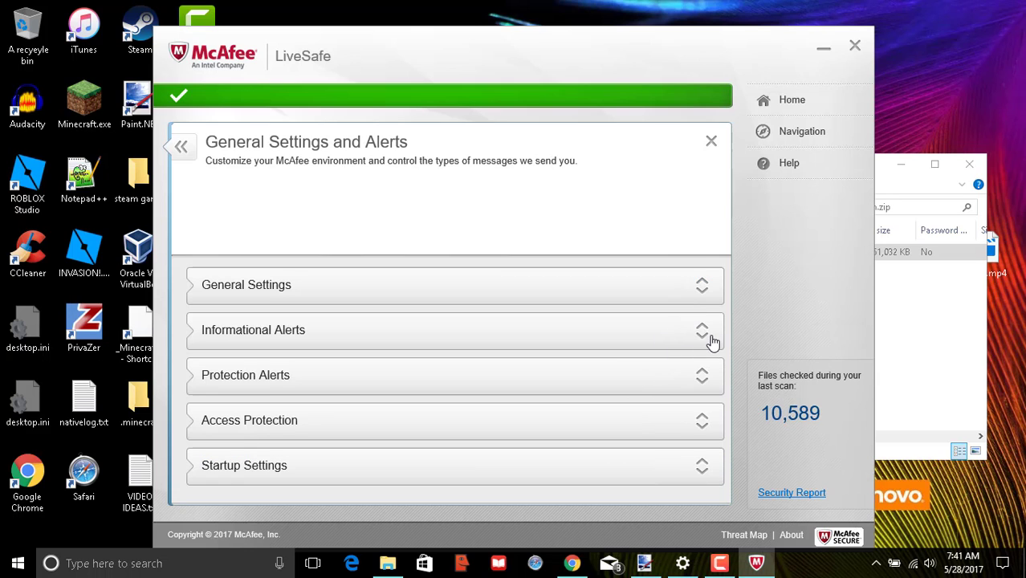
{"action": "left_click", "coordinate": [702, 333]}
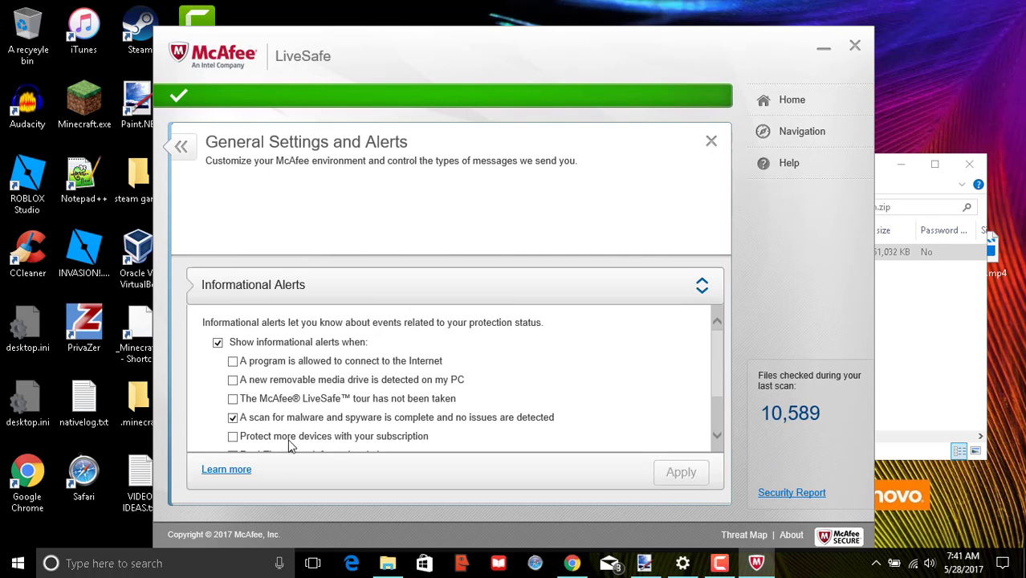
{"action": "left_click", "coordinate": [232, 417]}
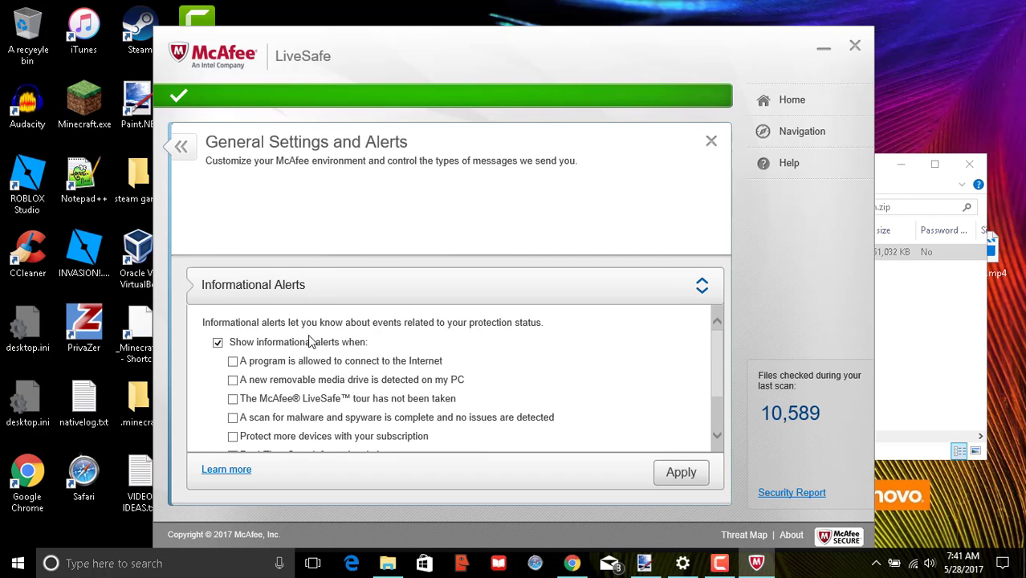
{"action": "scroll", "coordinate": [319, 332], "scroll_direction": "down", "scroll_amount": 1}
{"action": "scroll", "coordinate": [317, 337], "scroll_direction": "down", "scroll_amount": 1}
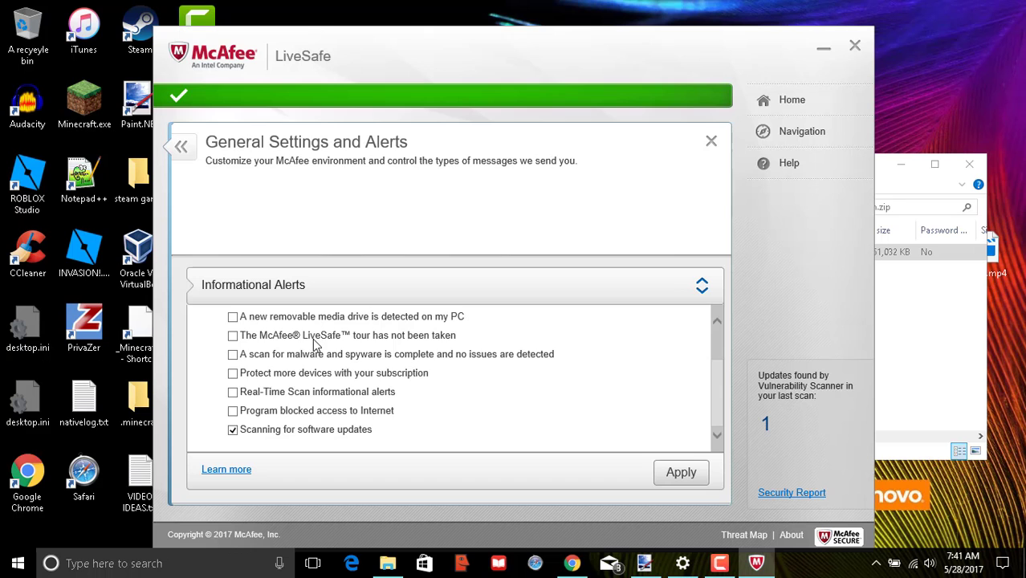
{"action": "left_click", "coordinate": [234, 431]}
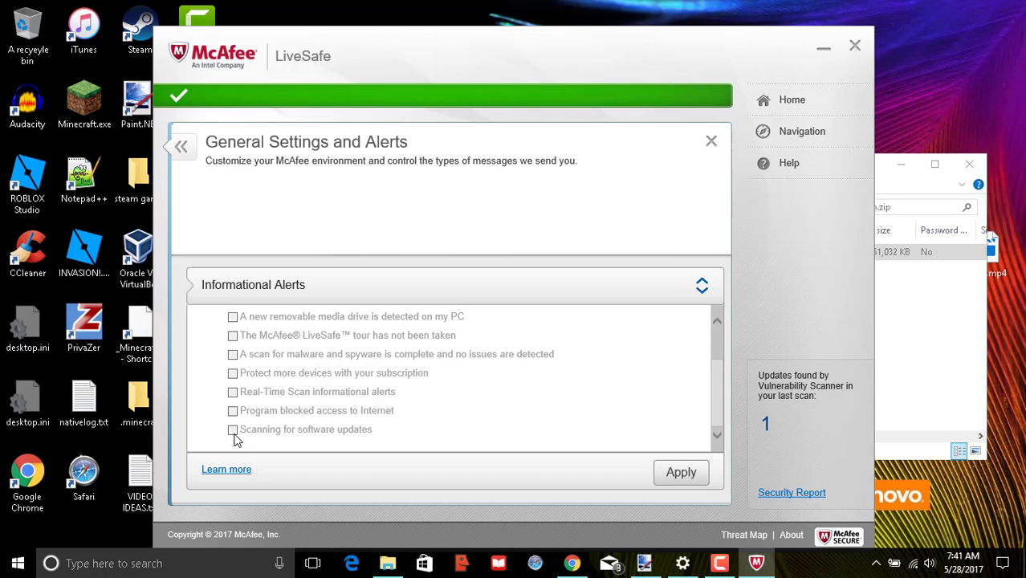
Disable "Show informational alerts when" in McAfee LiveSafe, apply the change and minimize the window
{"action": "scroll", "coordinate": [233, 377], "scroll_direction": "up", "scroll_amount": 3}
{"action": "left_click", "coordinate": [217, 323]}
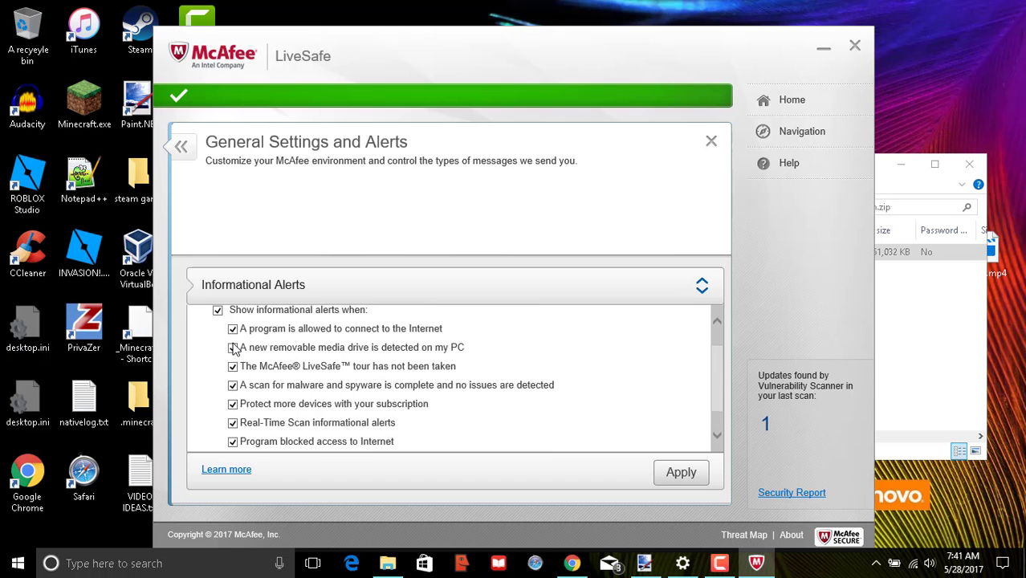
{"action": "scroll", "coordinate": [234, 349], "scroll_direction": "down", "scroll_amount": 1}
{"action": "scroll", "coordinate": [233, 377], "scroll_direction": "up", "scroll_amount": 2}
{"action": "left_click", "coordinate": [218, 343]}
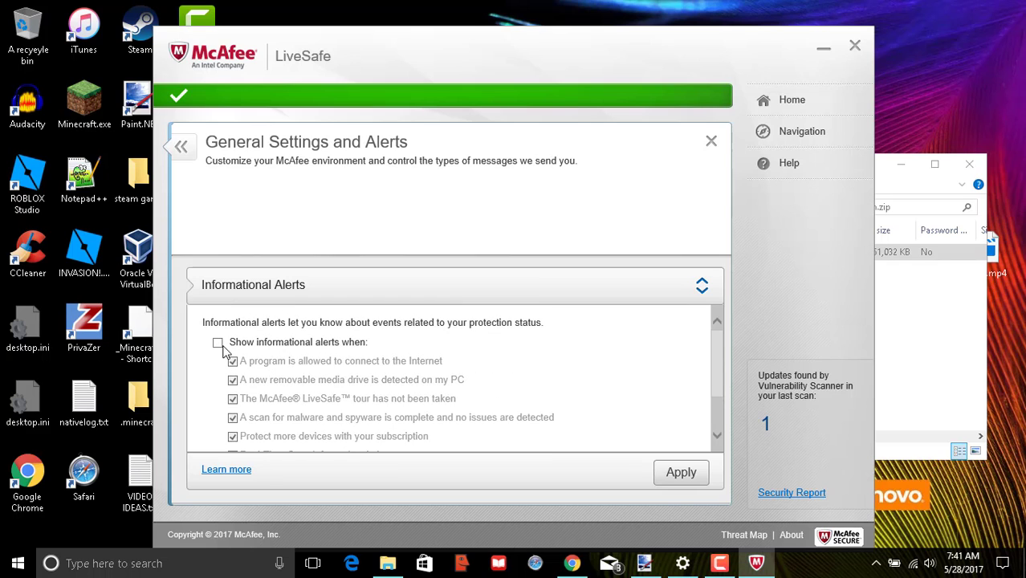
{"action": "left_click", "coordinate": [677, 482]}
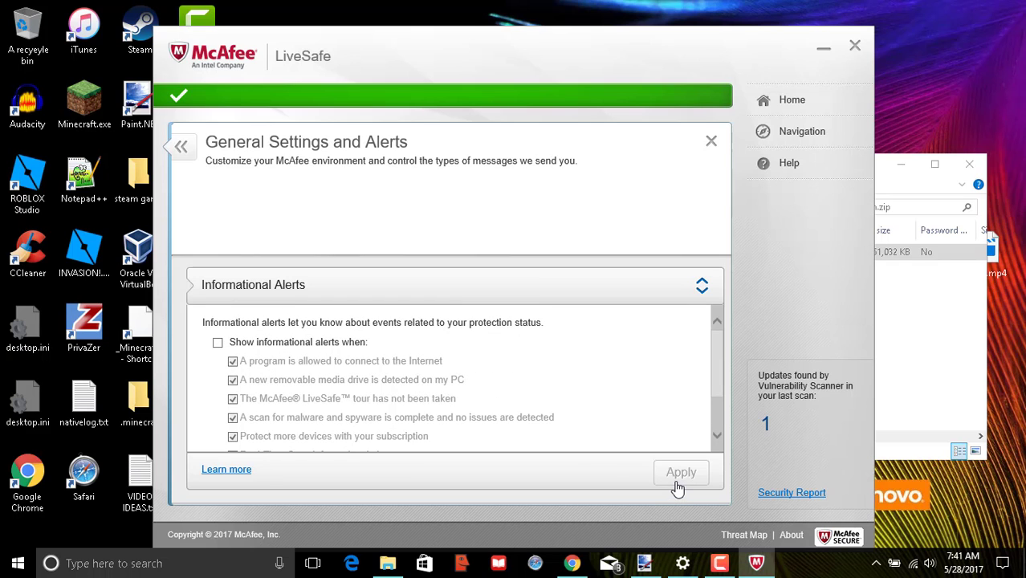
{"action": "left_click", "coordinate": [824, 48]}
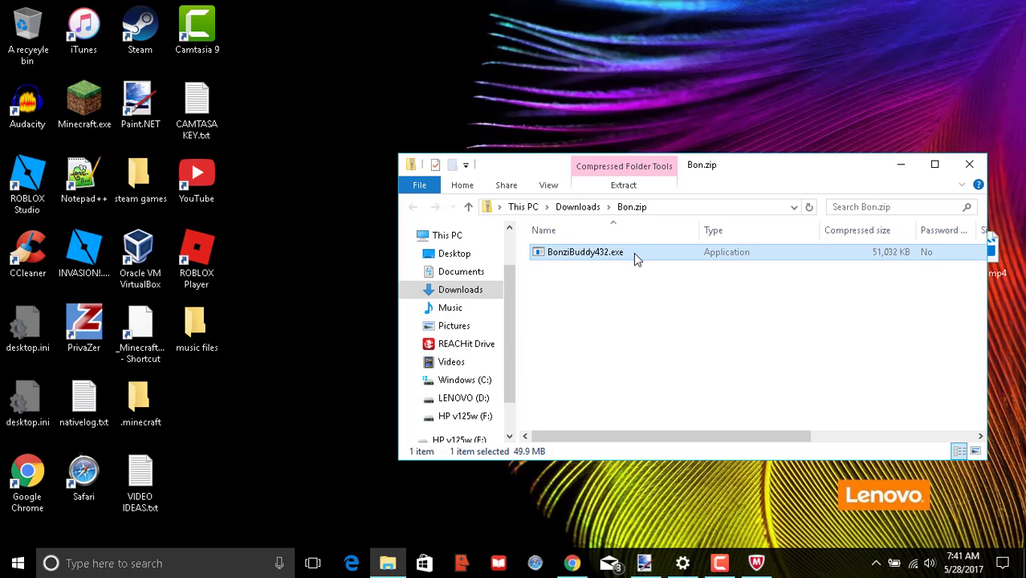
Retry opening BonziBuddy432.exe from Bon.zip and copying it to the desktop
{"action": "right_click", "coordinate": [633, 253]}
{"action": "left_click", "coordinate": [648, 265]}
{"action": "left_click_drag", "start_coordinate": [631, 261], "coordinate": [202, 435]}
Switch to Chrome and request the "Download BonziBUDDY Now - FREE!" file on bonzi.link
{"action": "left_click", "coordinate": [569, 565]}
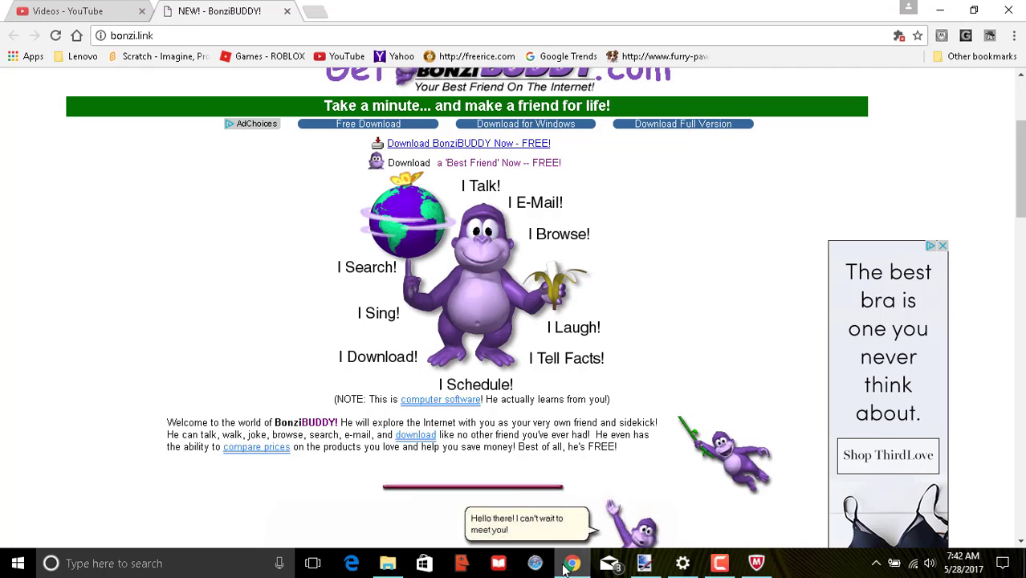
{"action": "left_click", "coordinate": [482, 144]}
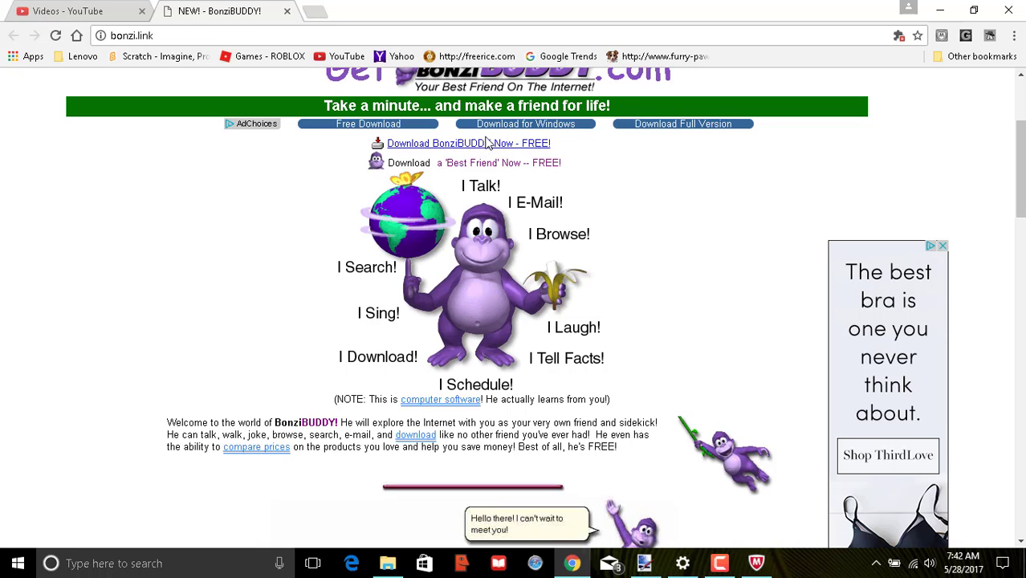
{"action": "left_click", "coordinate": [482, 148]}
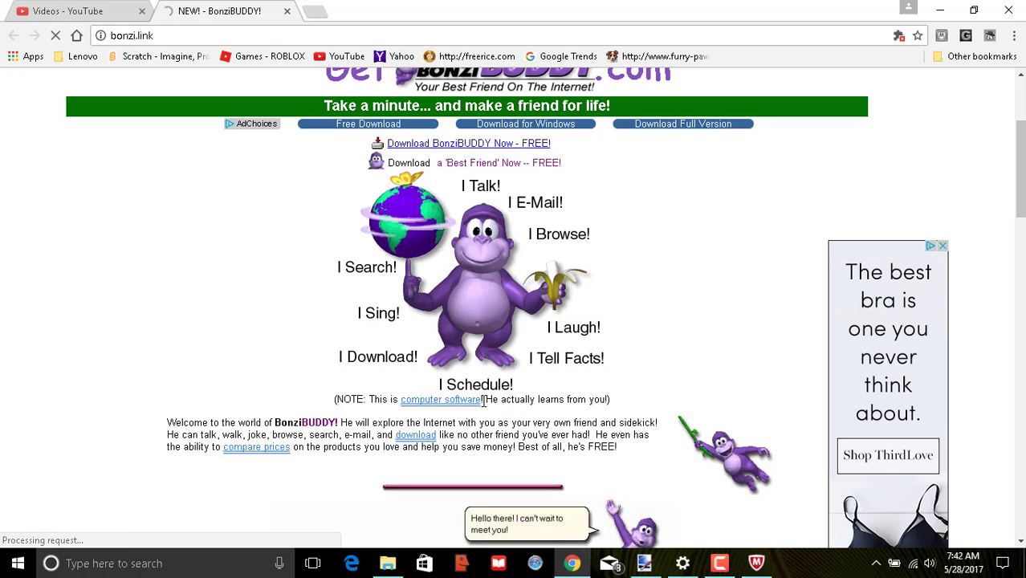
Look through the bonzi.link page from the product description down to the system requirements, then return to its beginning
{"action": "left_click_drag", "start_coordinate": [484, 401], "coordinate": [569, 413]}
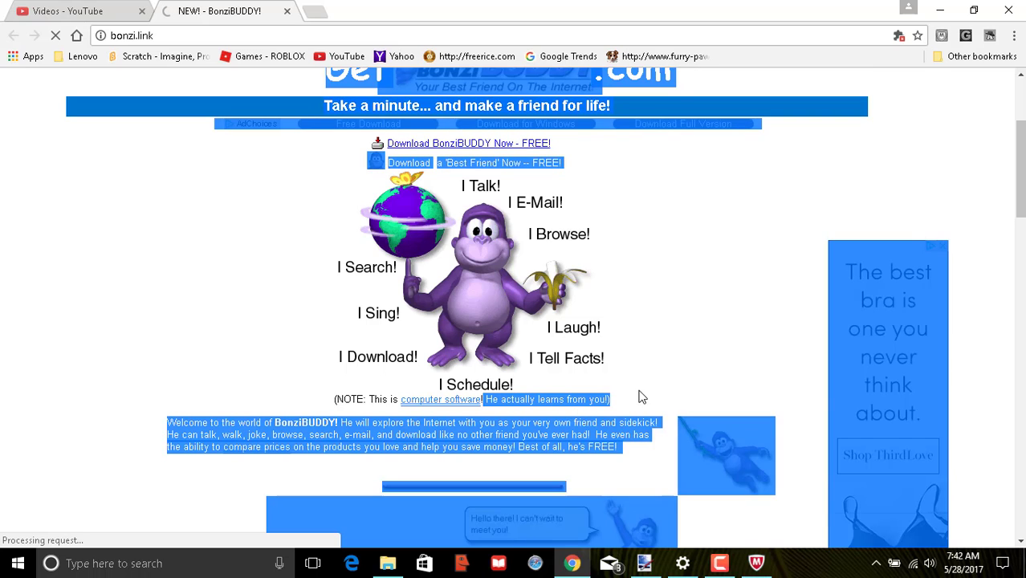
{"action": "left_click_drag", "start_coordinate": [1018, 179], "coordinate": [1004, 206]}
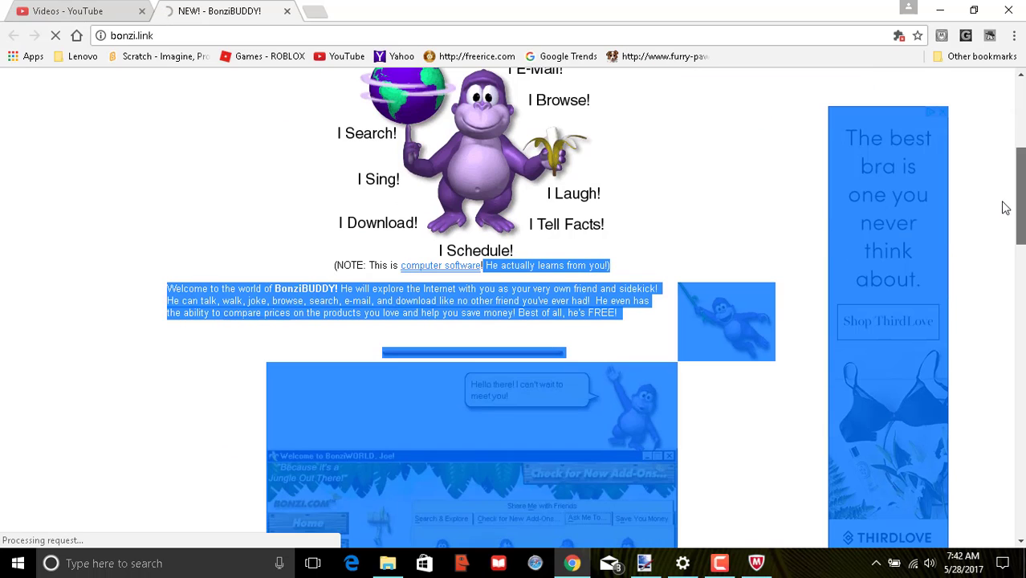
{"action": "left_click", "coordinate": [225, 429]}
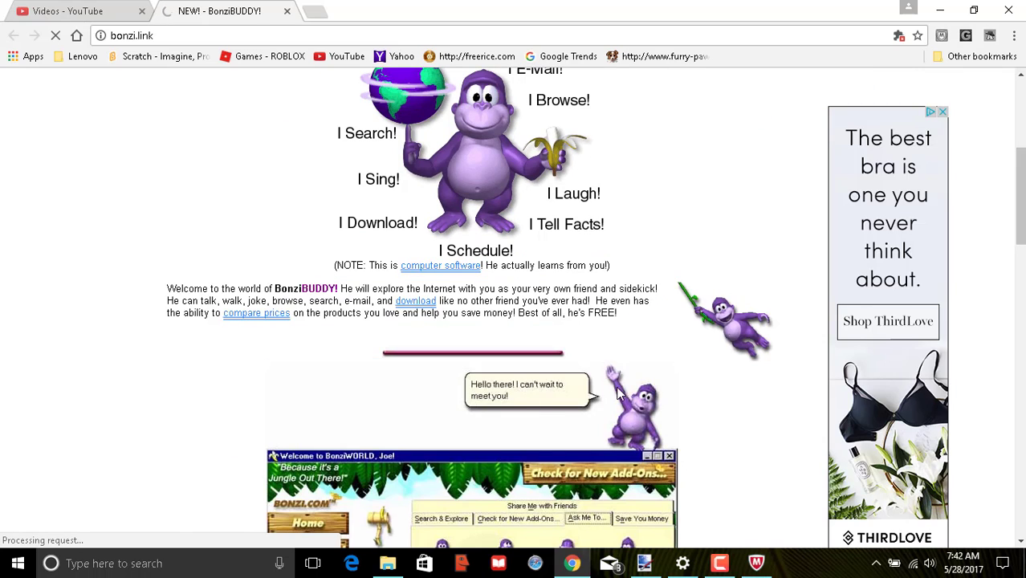
{"action": "scroll", "coordinate": [618, 393], "scroll_direction": "down", "scroll_amount": 4}
{"action": "scroll", "coordinate": [619, 393], "scroll_direction": "down", "scroll_amount": 4}
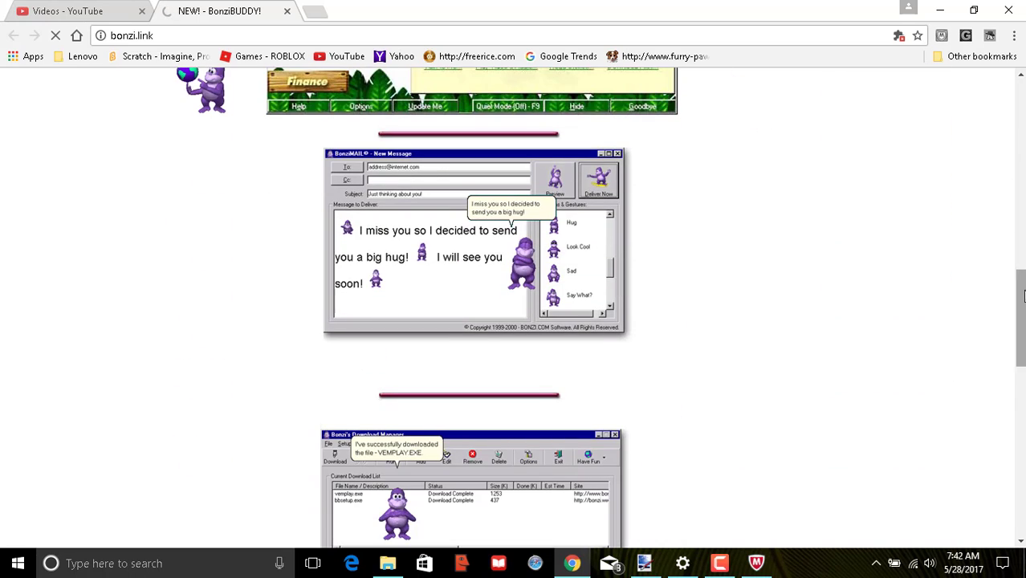
{"action": "left_click_drag", "start_coordinate": [1021, 282], "coordinate": [1021, 426]}
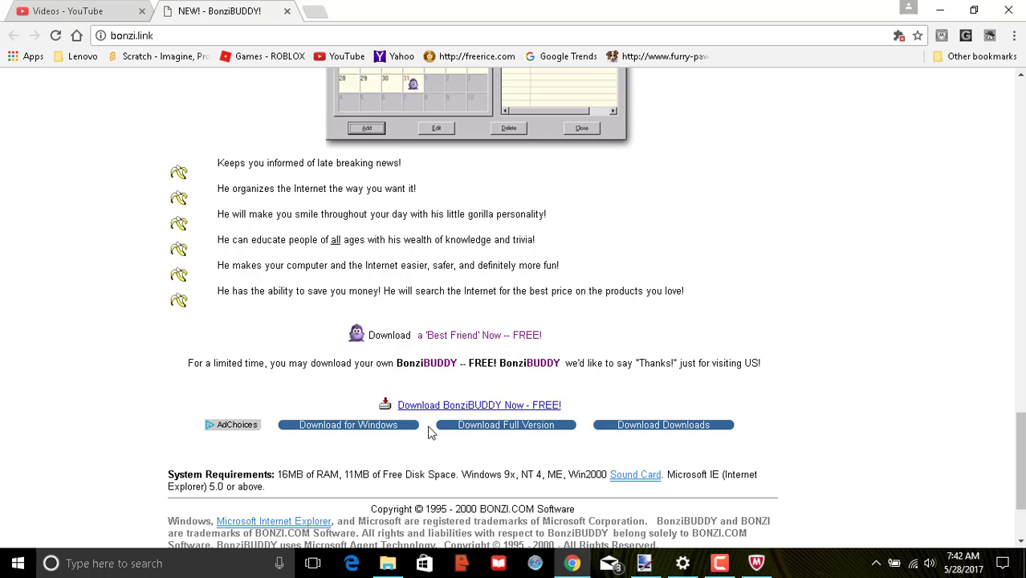
{"action": "scroll", "coordinate": [428, 432], "scroll_direction": "up", "scroll_amount": 20}
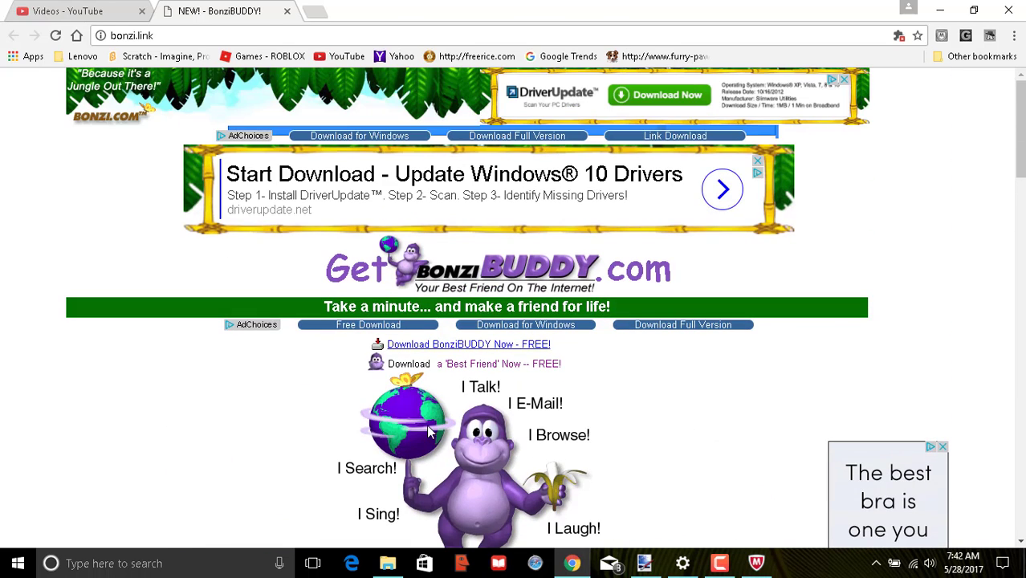
Request the Bon.zip download from bonzi.link again and minimize the browser
{"action": "left_click", "coordinate": [484, 349]}
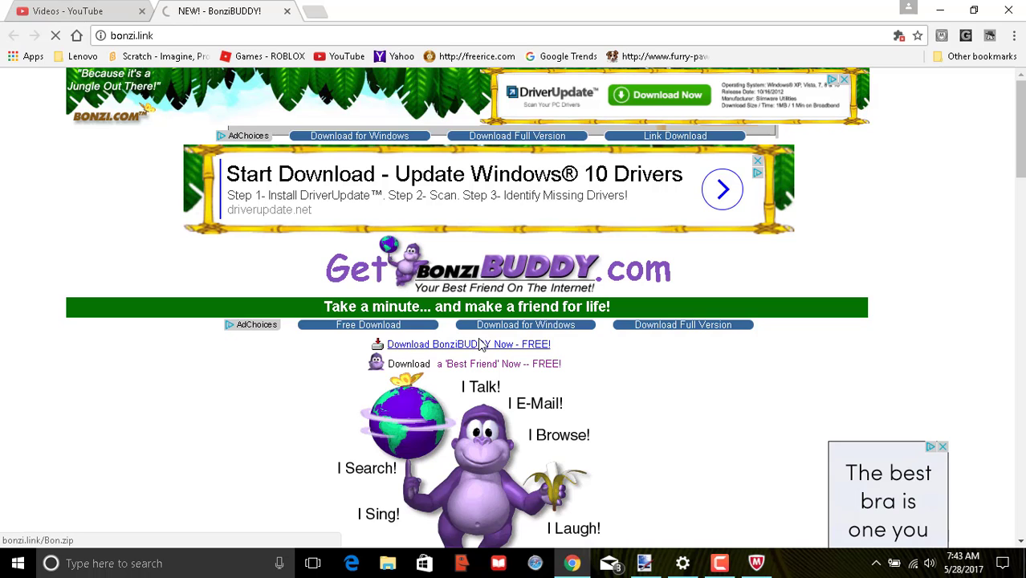
{"action": "left_click", "coordinate": [940, 9]}
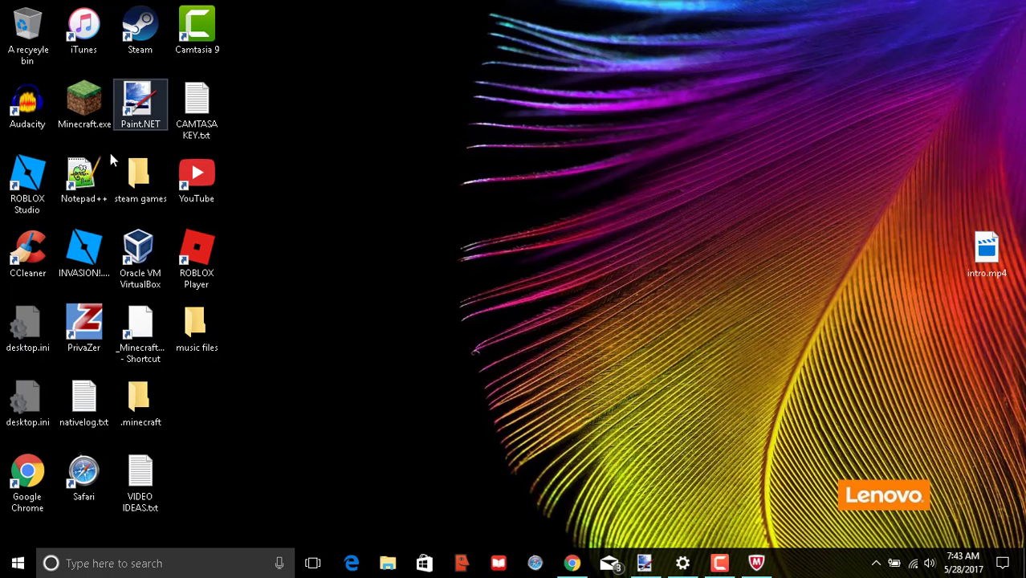
{"action": "left_click", "coordinate": [367, 560]}
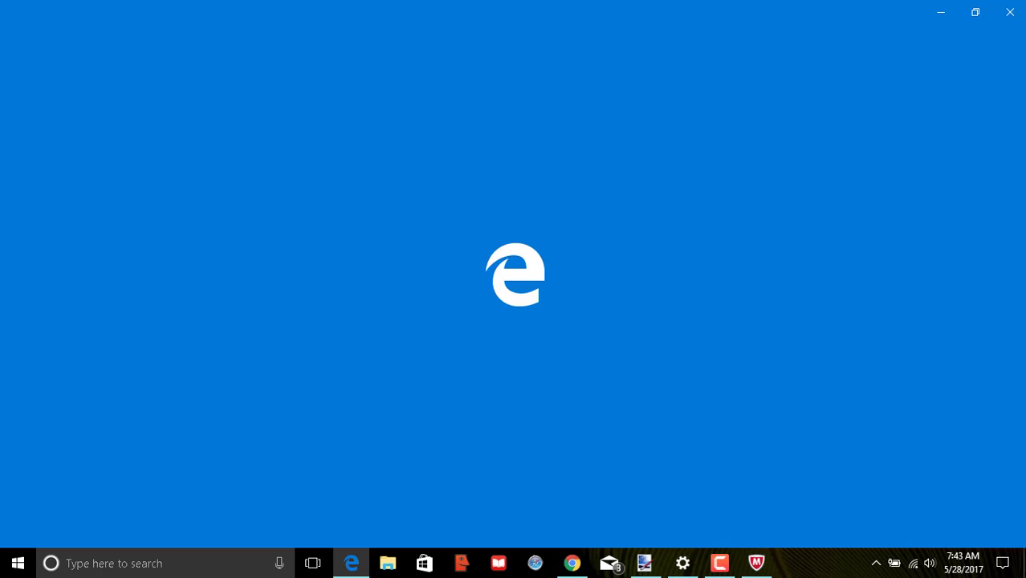
{"action": "left_click", "coordinate": [1010, 11]}
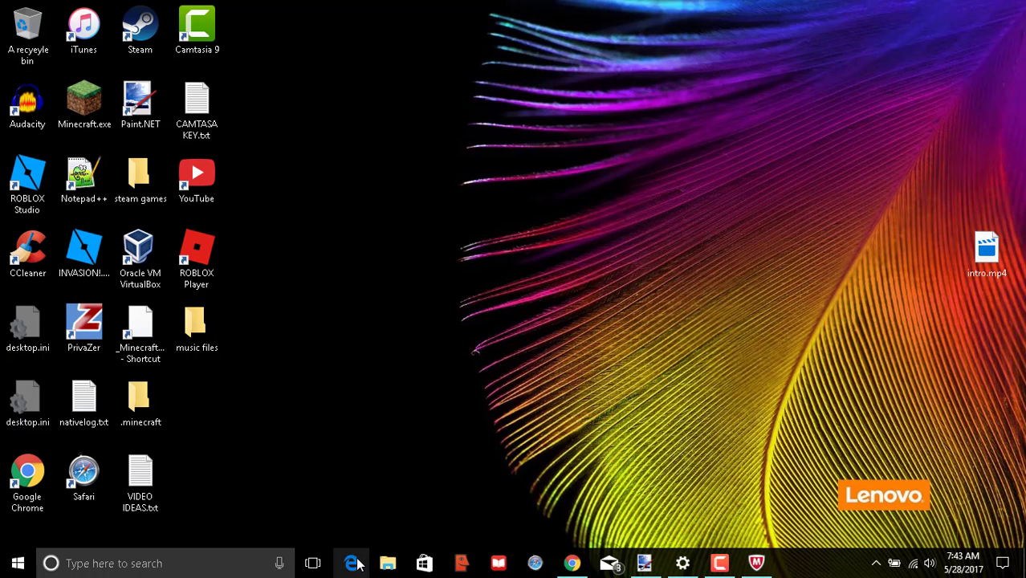
{"action": "left_click", "coordinate": [352, 562]}
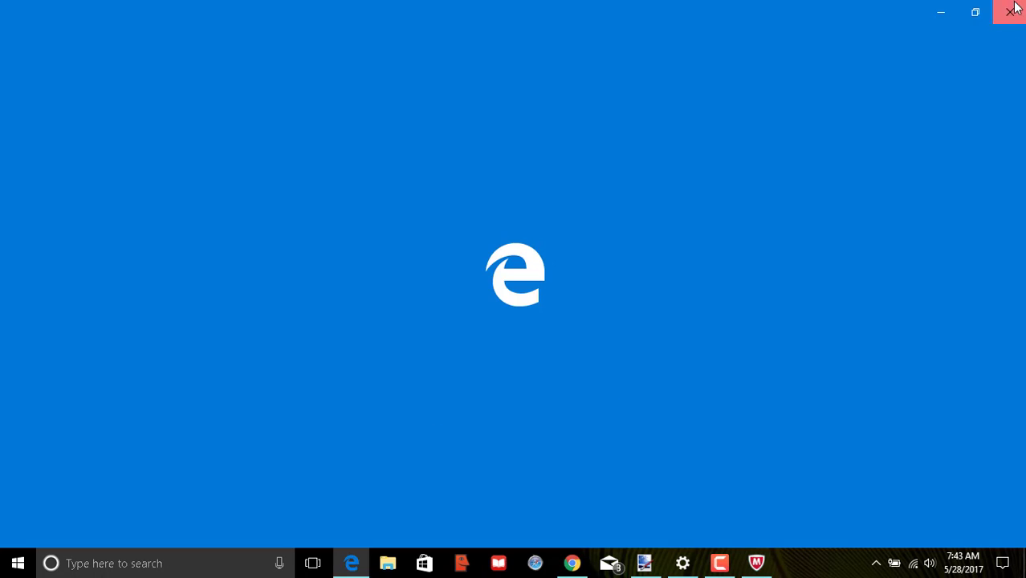
{"action": "left_click", "coordinate": [1009, 8]}
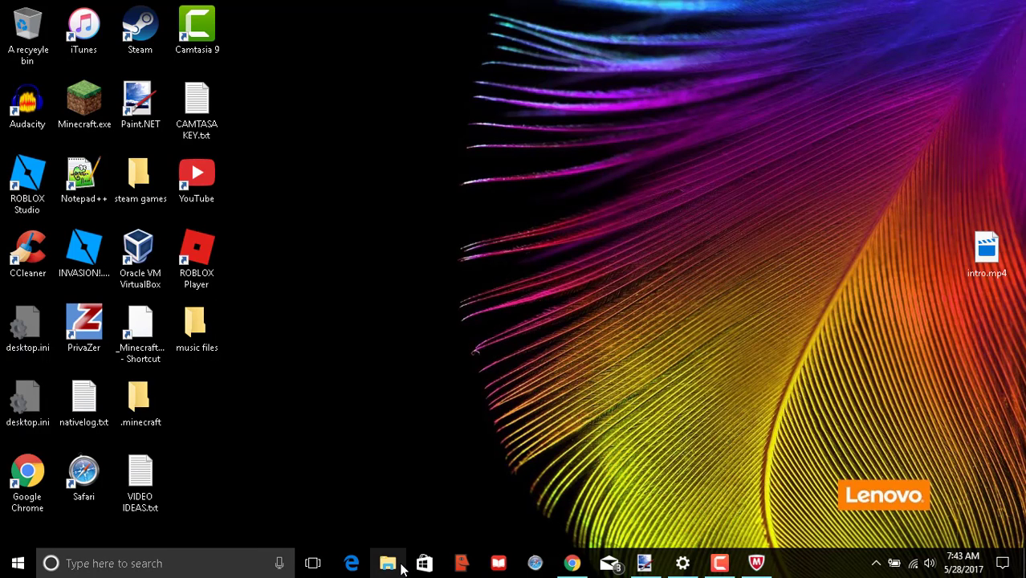
Move Bon.zip from the Downloads folder to the desktop and close File Explorer
{"action": "left_click", "coordinate": [387, 563]}
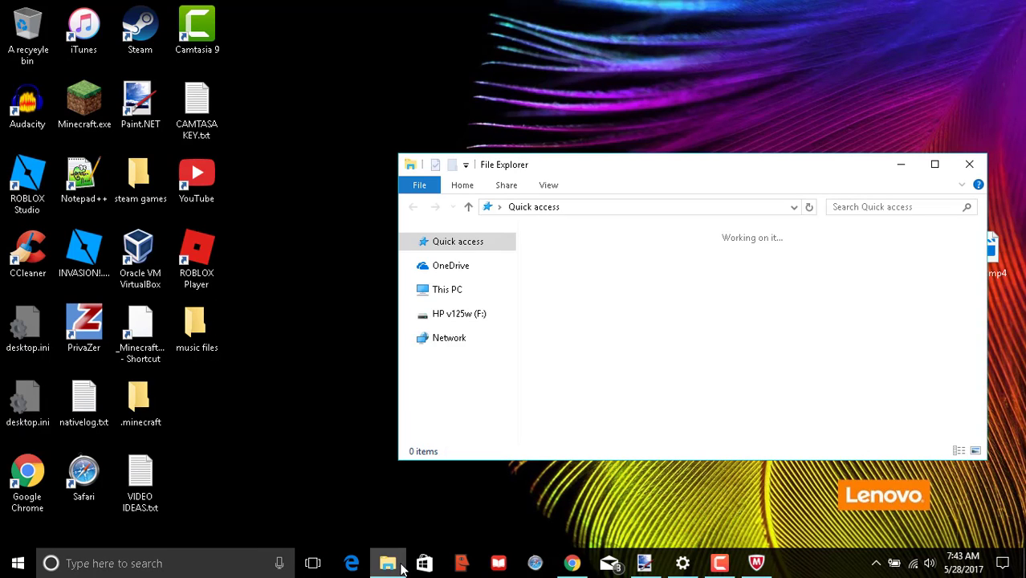
{"action": "left_click", "coordinate": [454, 345]}
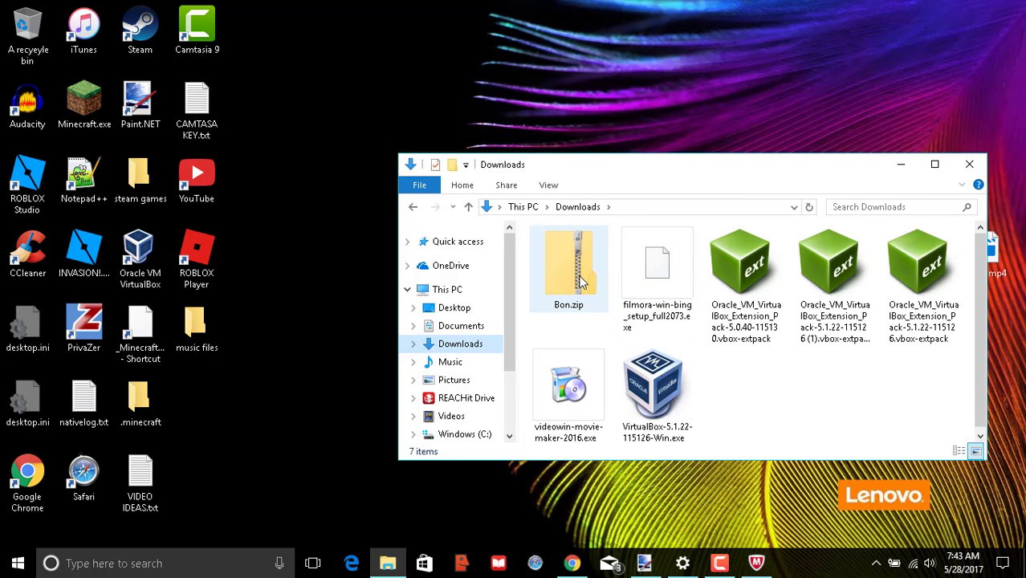
{"action": "left_click_drag", "start_coordinate": [581, 281], "coordinate": [234, 439]}
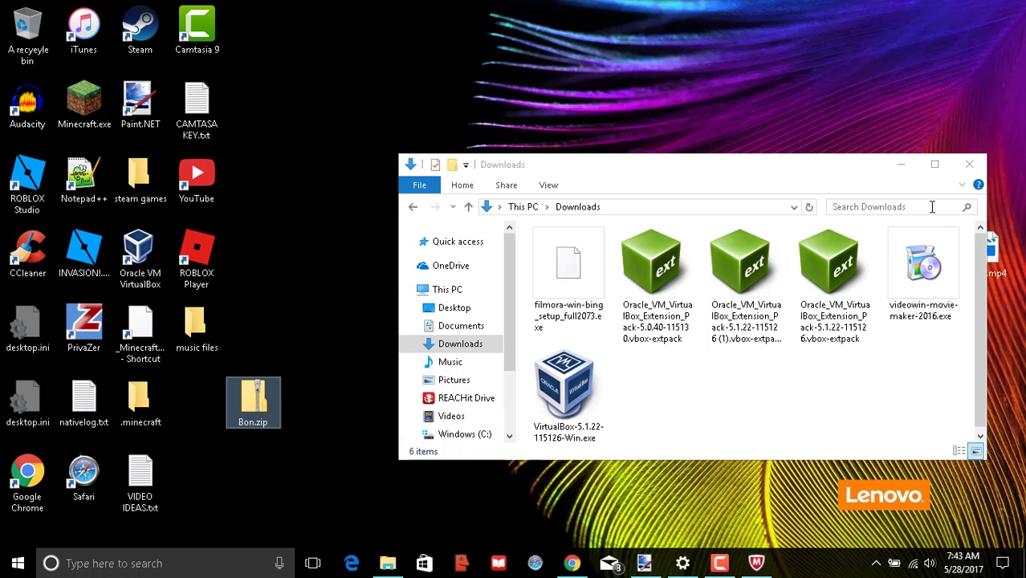
{"action": "left_click", "coordinate": [969, 164]}
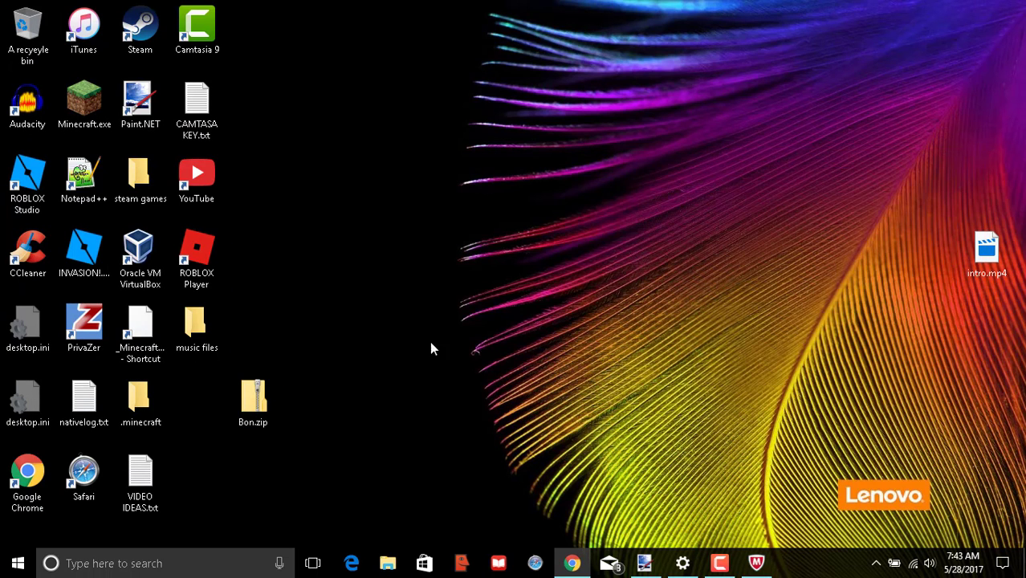
Try to run BonziBuddy432.exe from the desktop's Bon.zip, overriding the SmartScreen block, and dismiss the error messages
{"action": "double_click", "coordinate": [269, 387]}
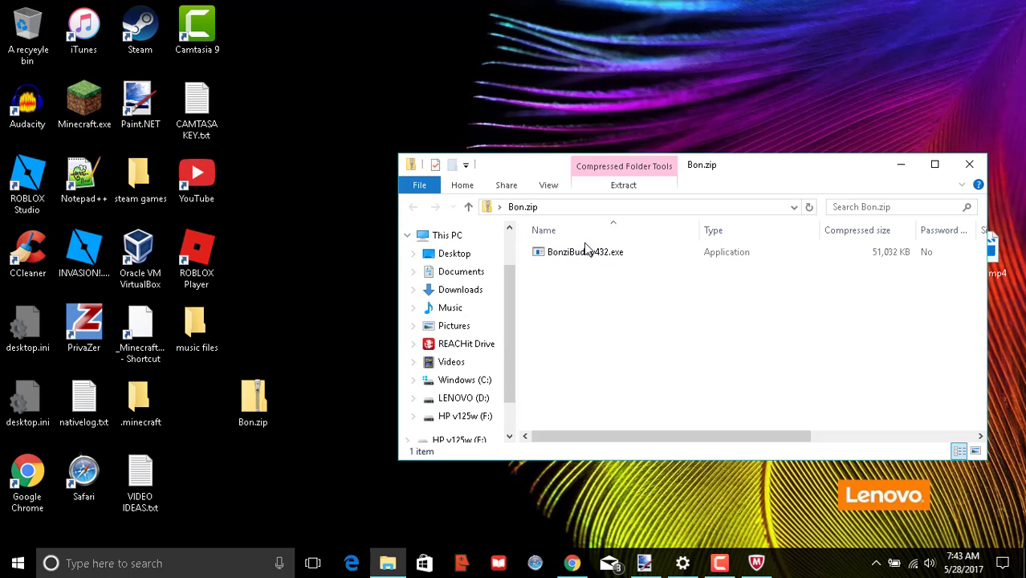
{"action": "left_click", "coordinate": [583, 255]}
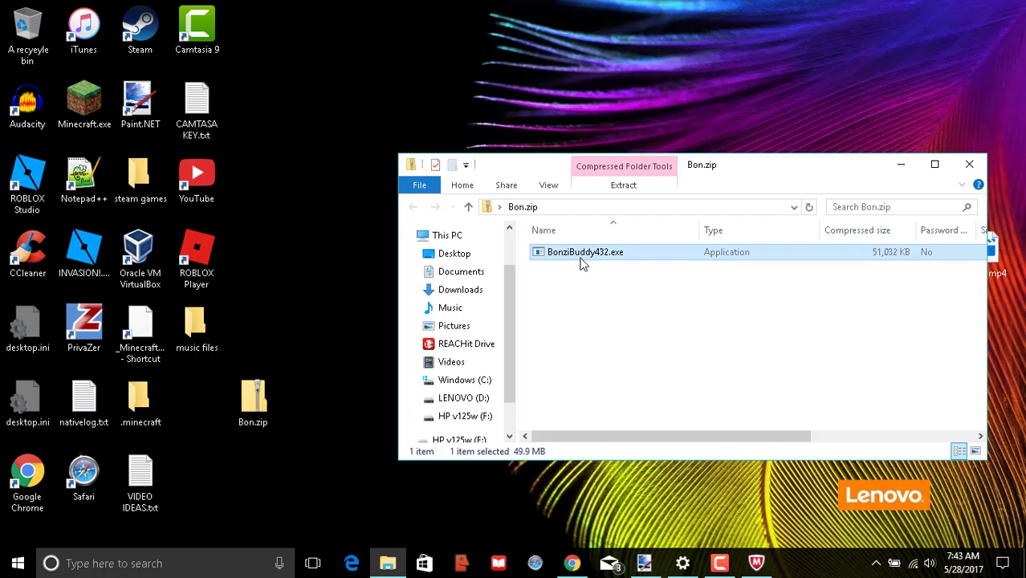
{"action": "double_click", "coordinate": [583, 255]}
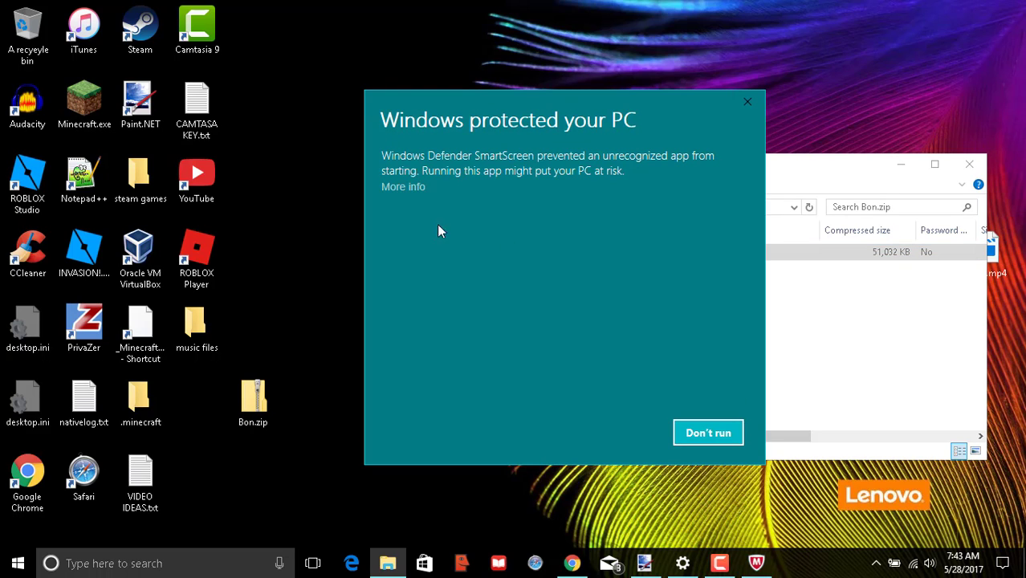
{"action": "left_click", "coordinate": [407, 187]}
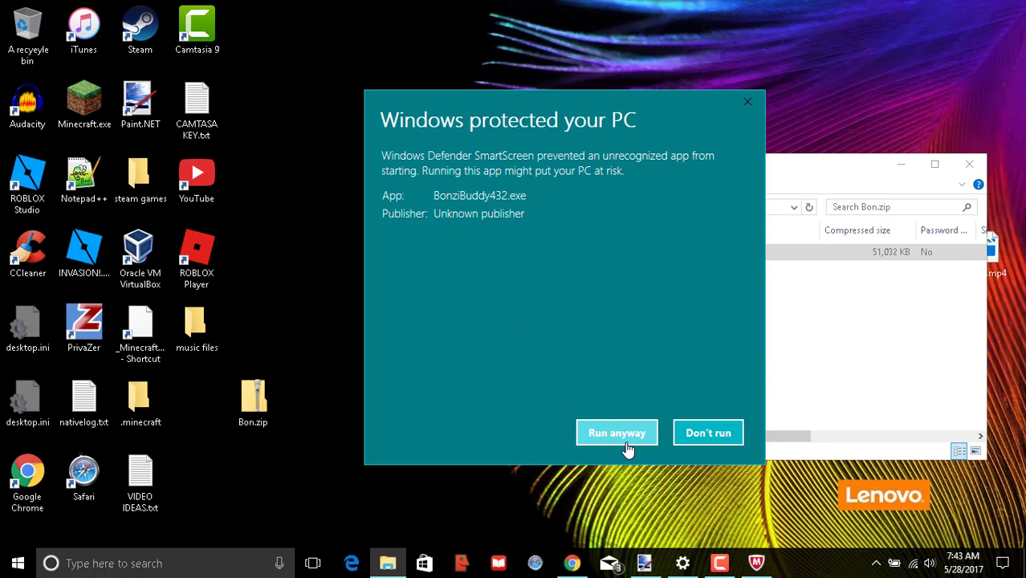
{"action": "left_click", "coordinate": [617, 432]}
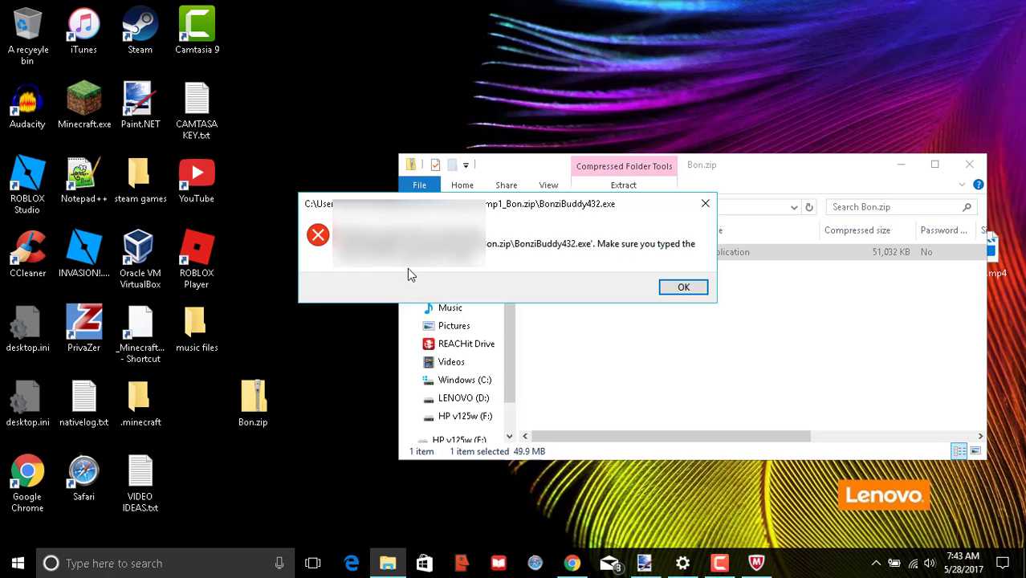
{"action": "left_click", "coordinate": [682, 287]}
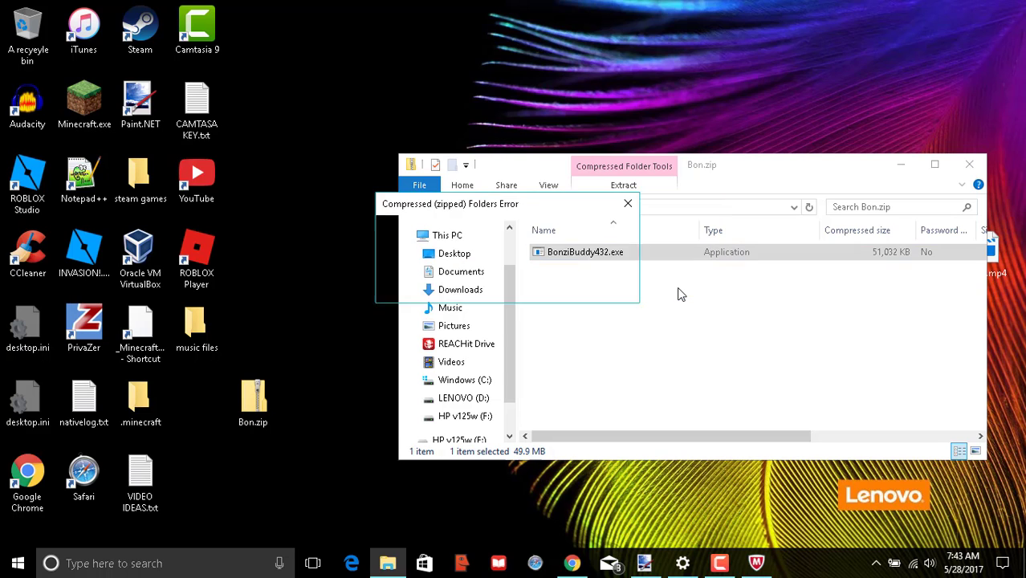
{"action": "left_click", "coordinate": [606, 292]}
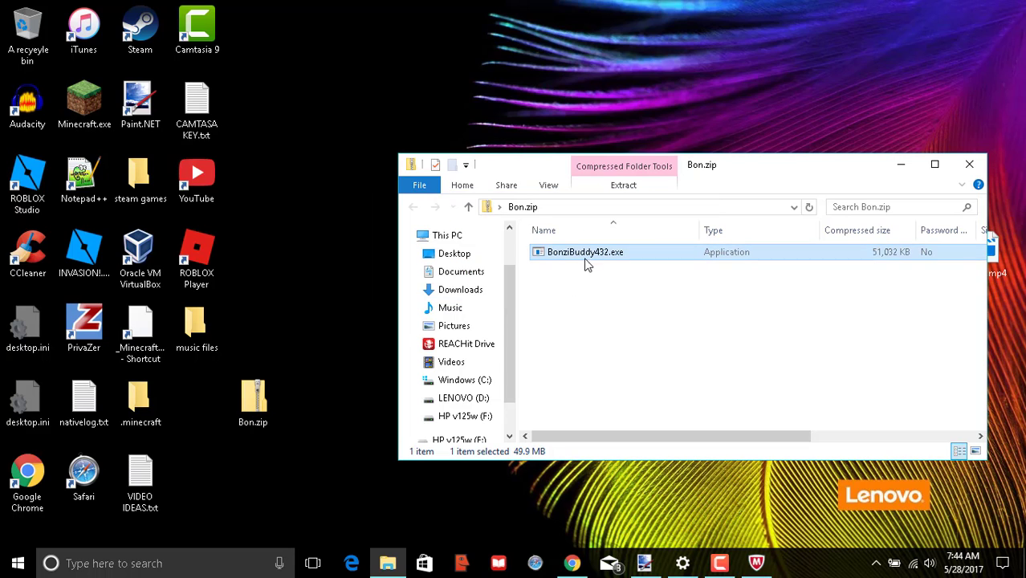
Try to copy BonziBuddy432.exe to the desktop and launch it from the archive again, then close the archive window
{"action": "left_click_drag", "start_coordinate": [590, 257], "coordinate": [281, 319]}
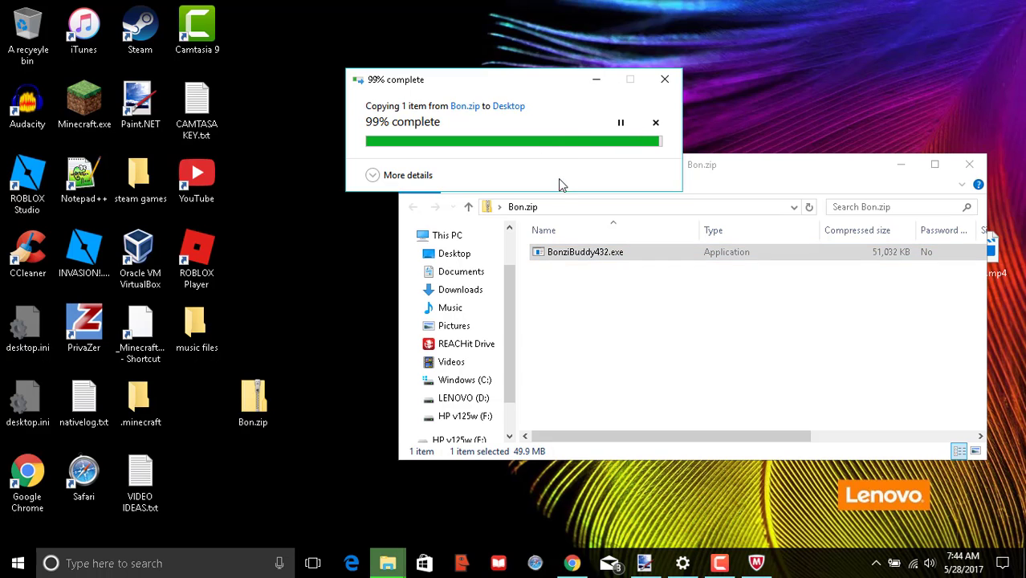
{"action": "double_click", "coordinate": [566, 254]}
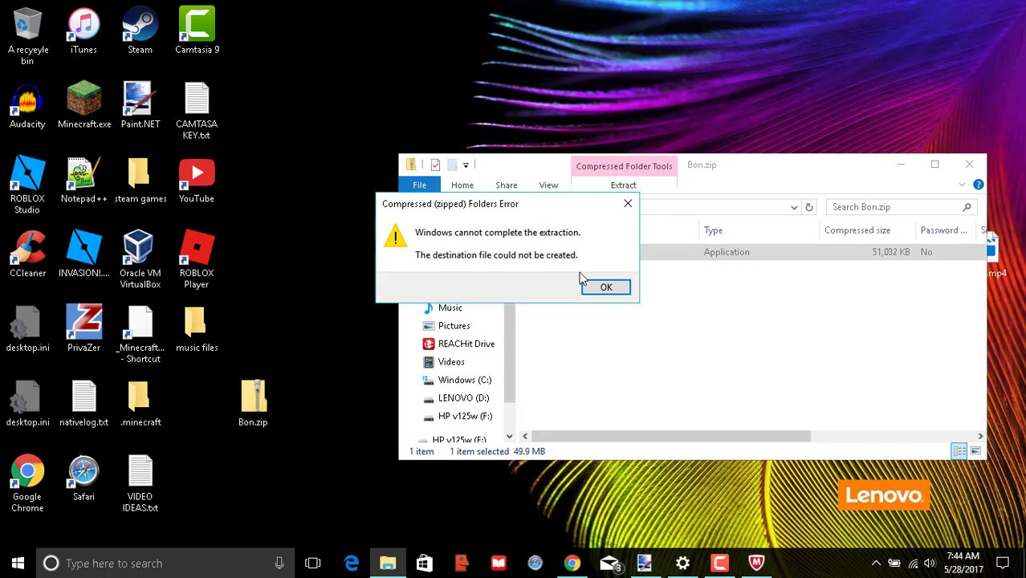
{"action": "left_click", "coordinate": [585, 286]}
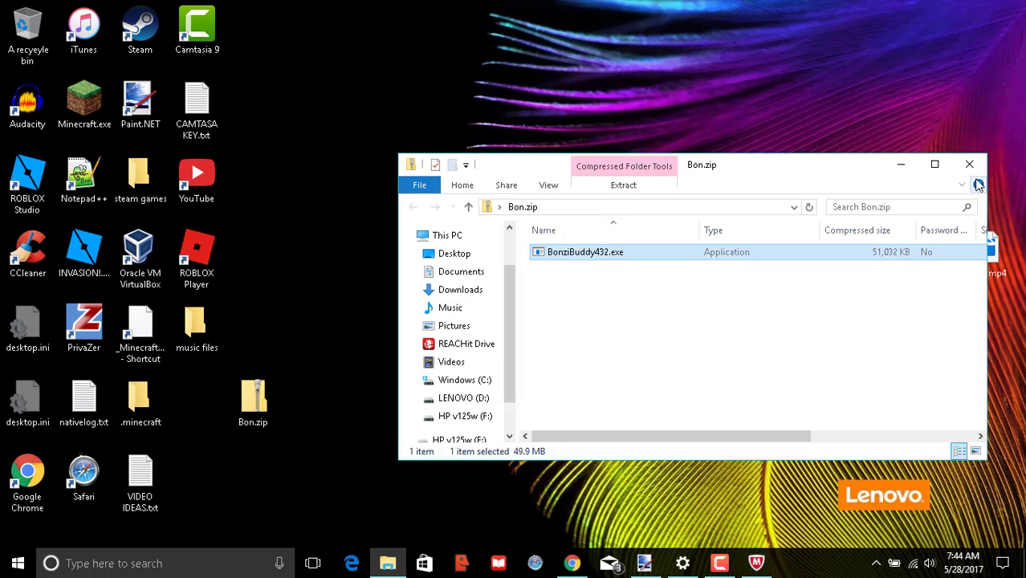
{"action": "left_click", "coordinate": [969, 163]}
Reopen Bon.zip and examine the properties of BonziBuddy432.exe, including its file attributes, then close them
{"action": "double_click", "coordinate": [267, 408]}
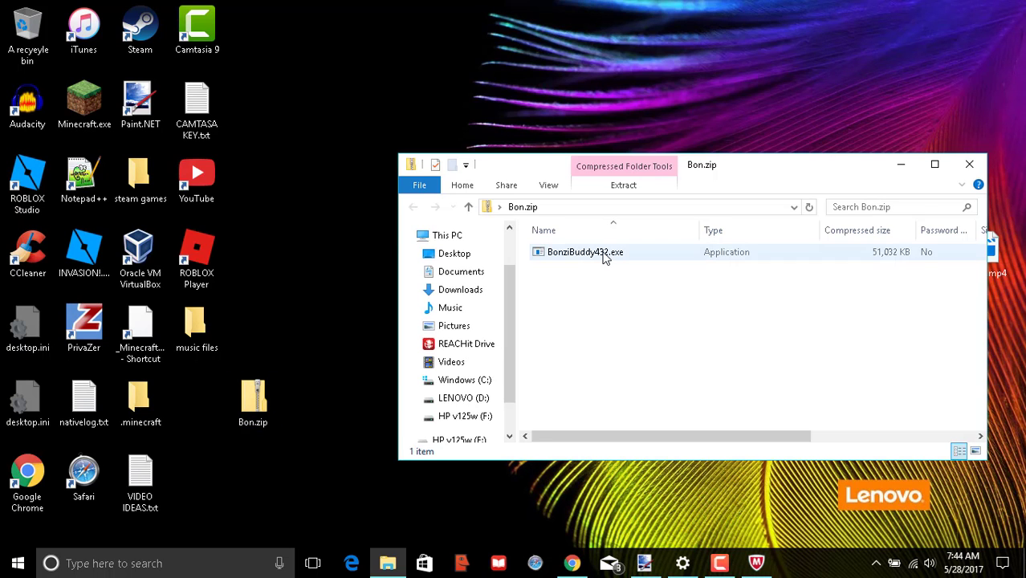
{"action": "right_click", "coordinate": [605, 256]}
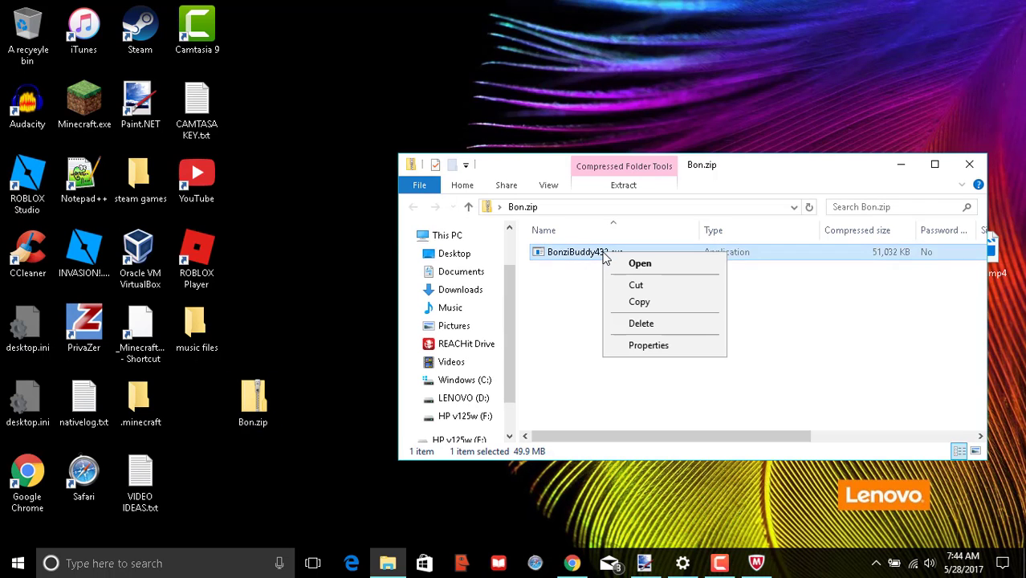
{"action": "left_click", "coordinate": [639, 350]}
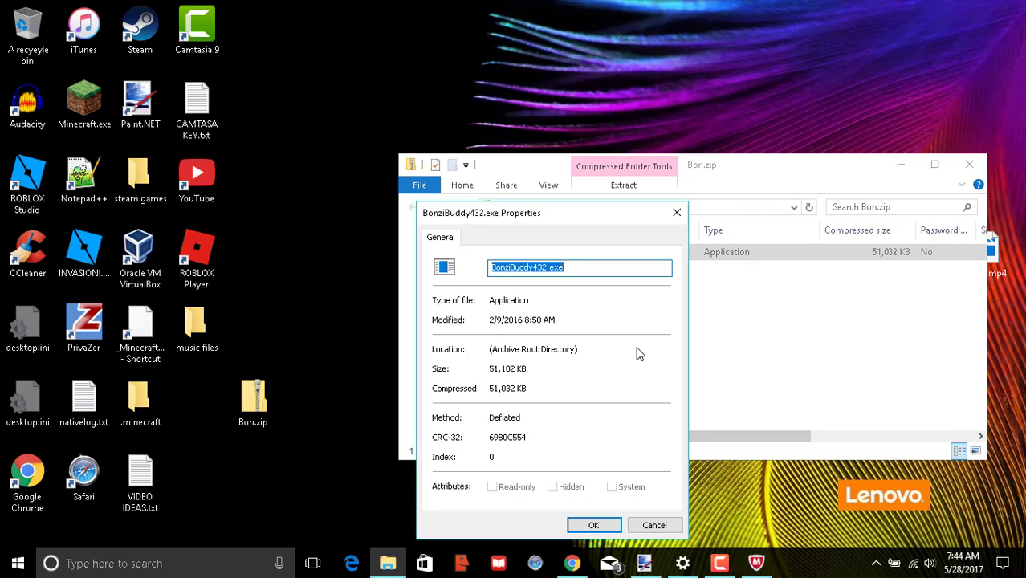
{"action": "left_click", "coordinate": [573, 267]}
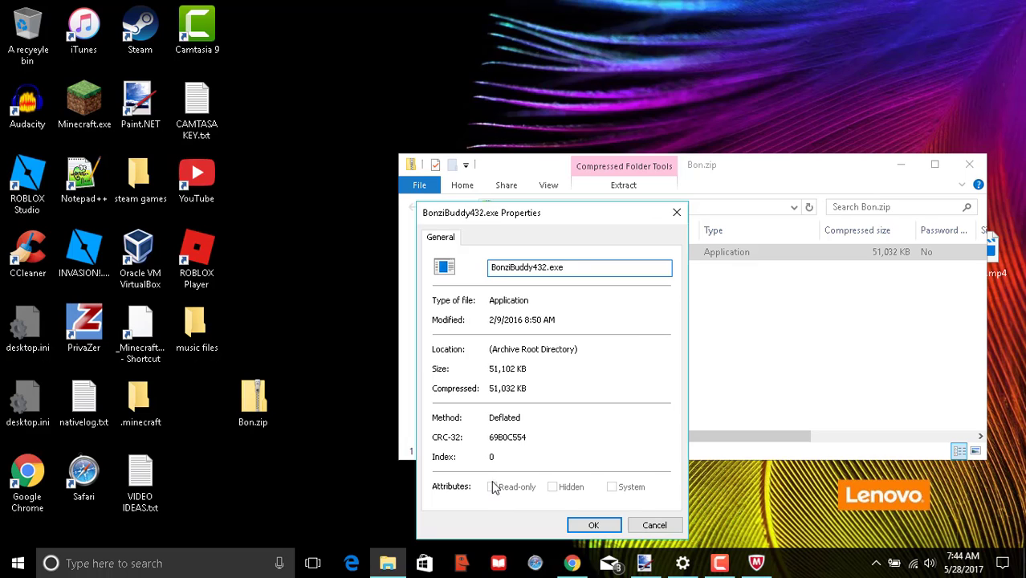
{"action": "left_click", "coordinate": [593, 525]}
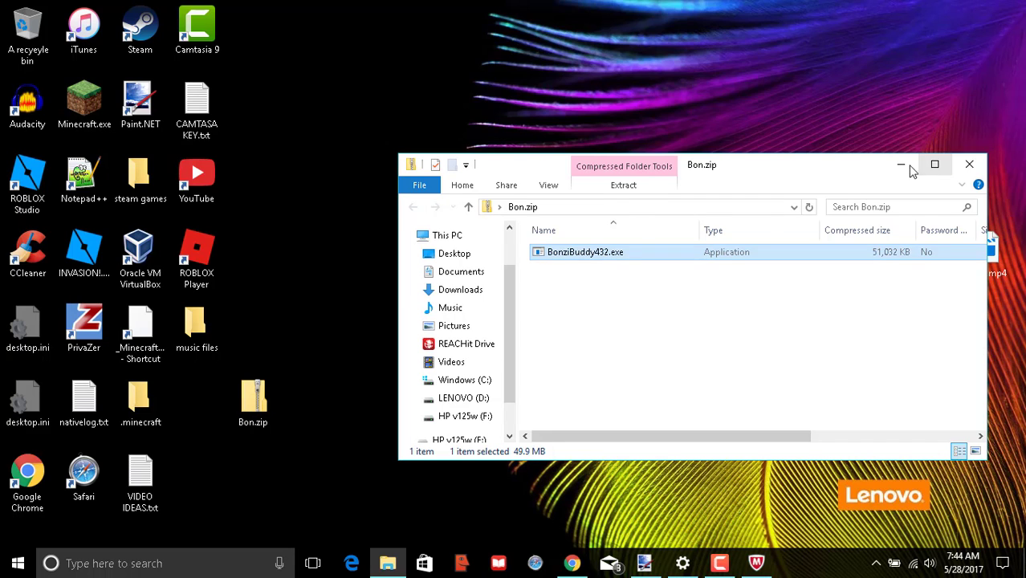
{"action": "left_click", "coordinate": [594, 289]}
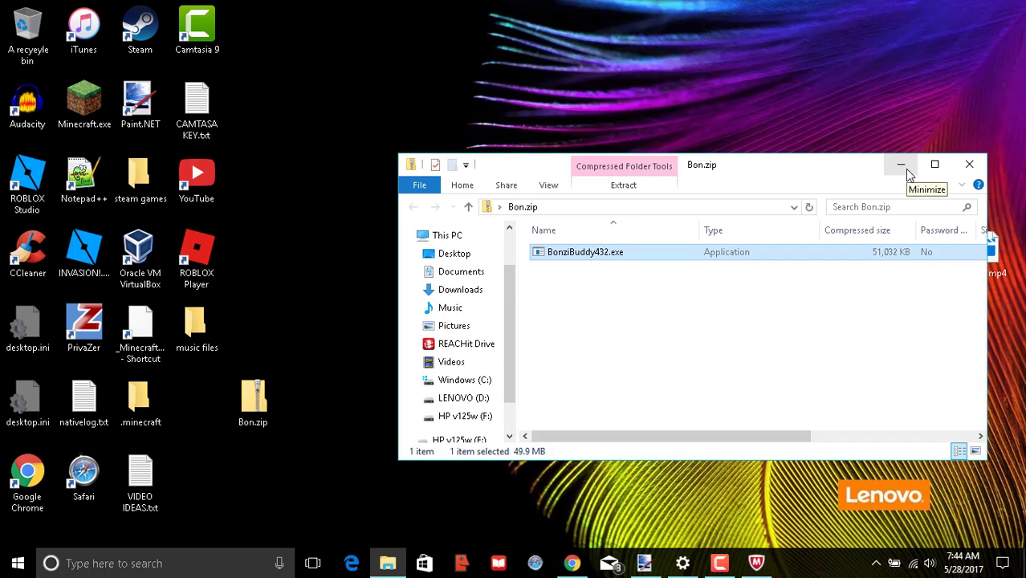
Look through the Downloads and Desktop folders in File Explorer, then reopen Bon.zip from the Desktop folder
{"action": "left_click", "coordinate": [446, 290]}
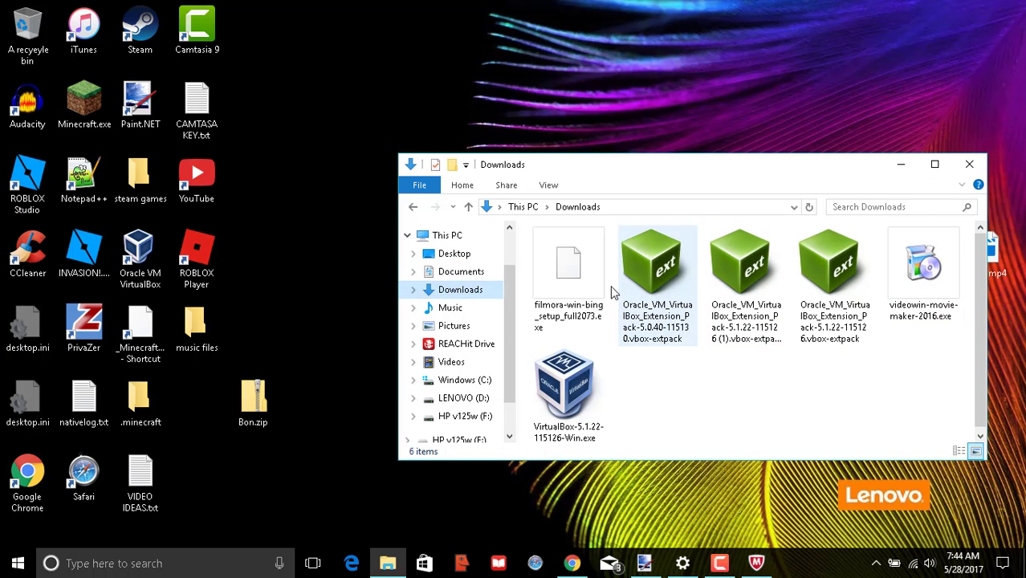
{"action": "left_click", "coordinate": [462, 256]}
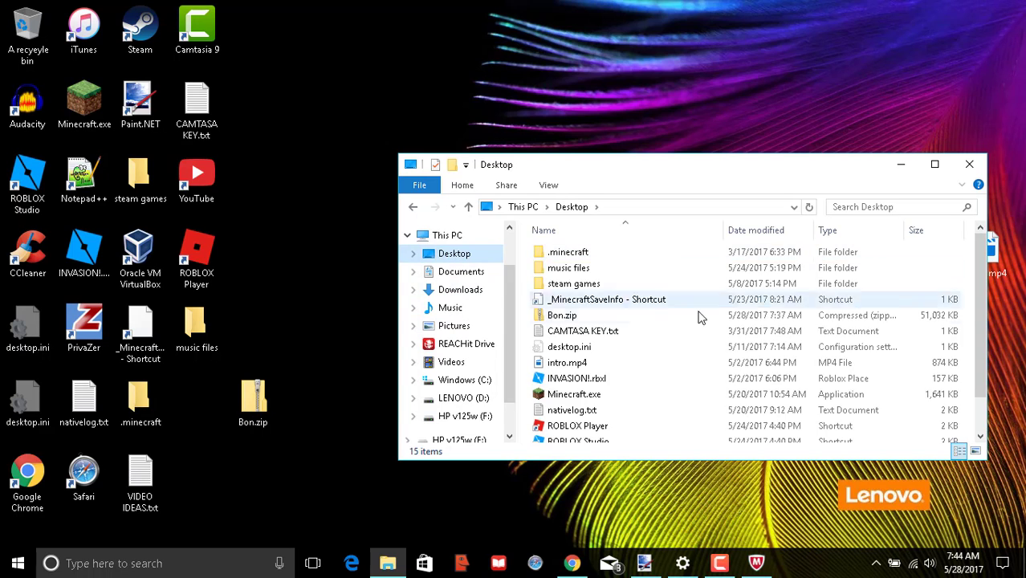
{"action": "scroll", "coordinate": [687, 317], "scroll_direction": "down", "scroll_amount": 1}
{"action": "scroll", "coordinate": [682, 317], "scroll_direction": "up", "scroll_amount": 1}
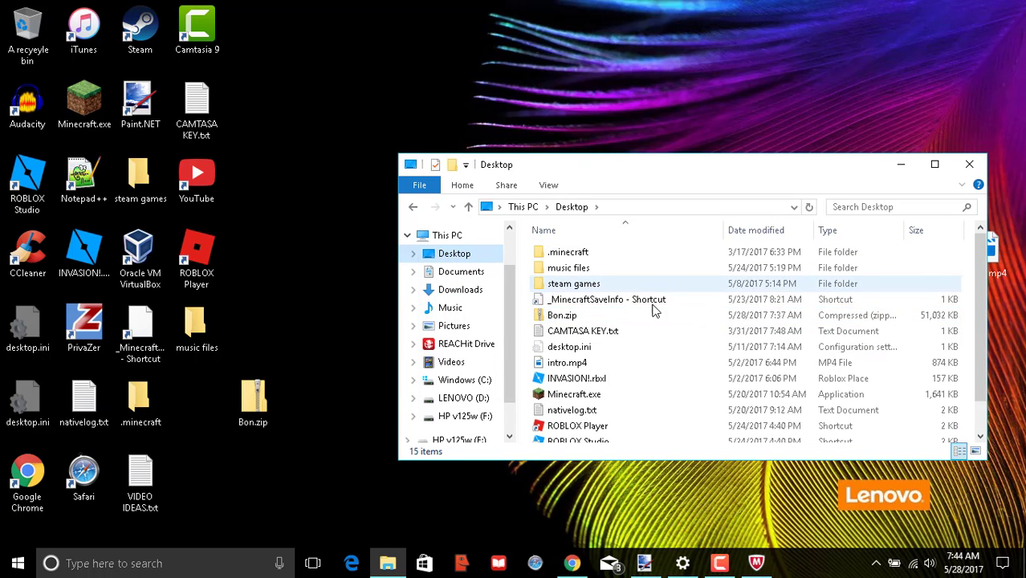
{"action": "double_click", "coordinate": [644, 315]}
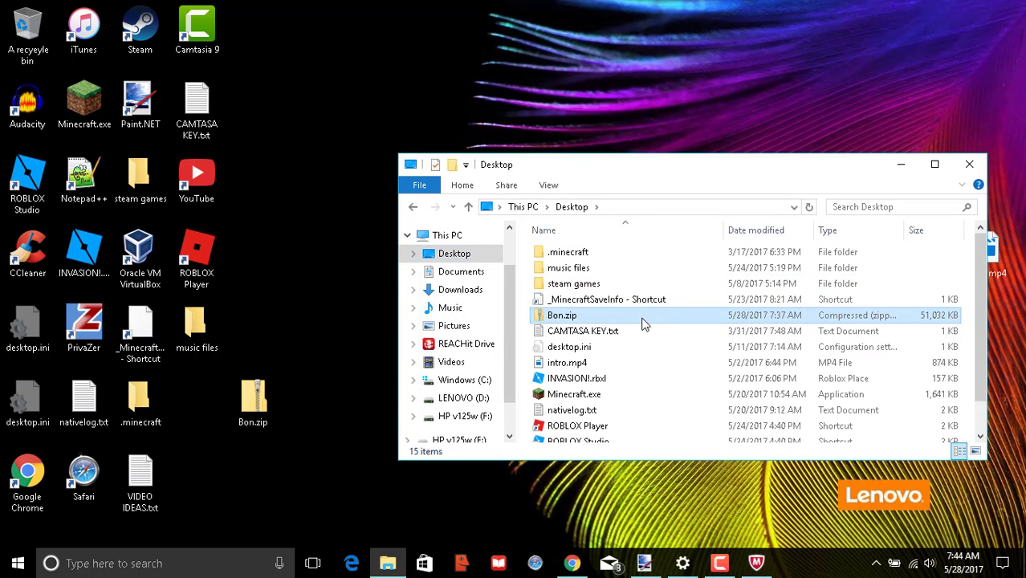
Extract Bon.zip to the suggested Bon folder on the desktop and close both File Explorer windows
{"action": "left_click", "coordinate": [244, 422]}
{"action": "right_click", "coordinate": [243, 422]}
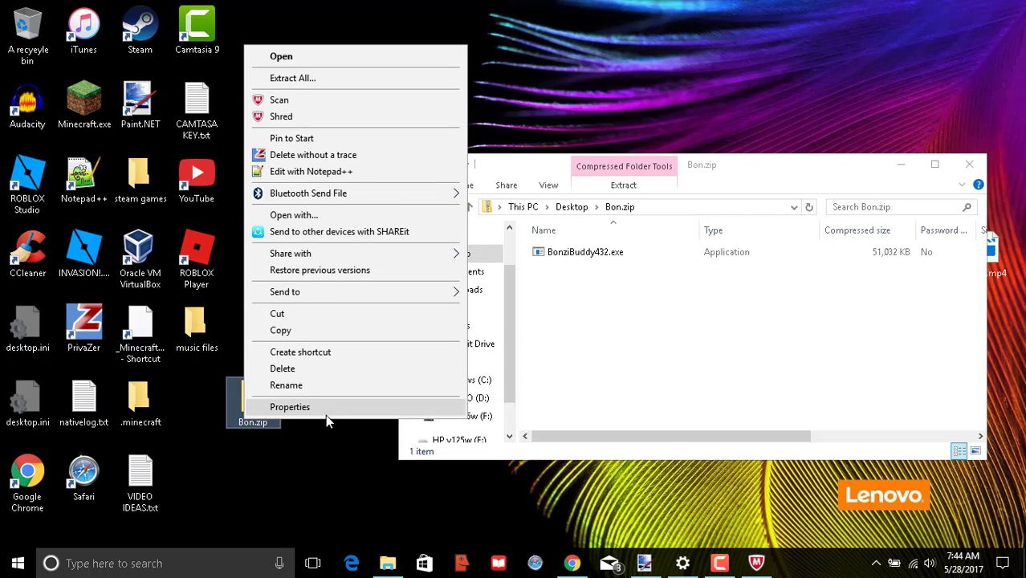
{"action": "left_click", "coordinate": [330, 83]}
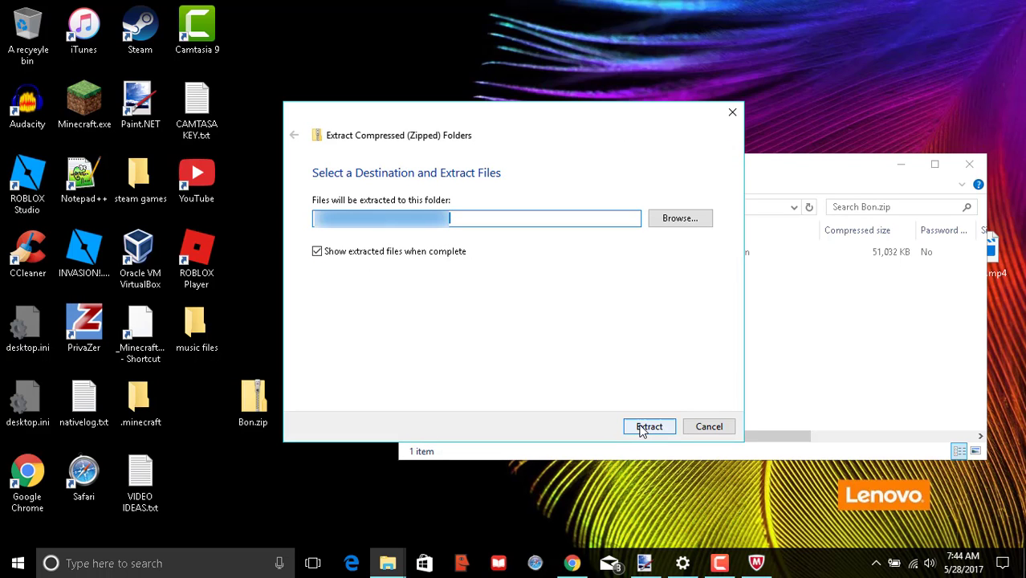
{"action": "left_click", "coordinate": [642, 429]}
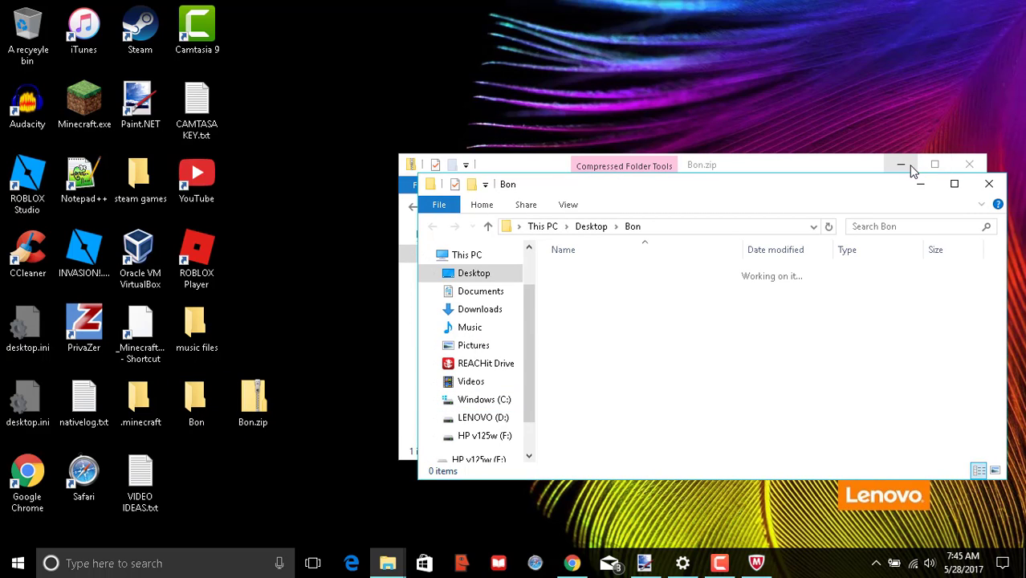
{"action": "left_click", "coordinate": [970, 165]}
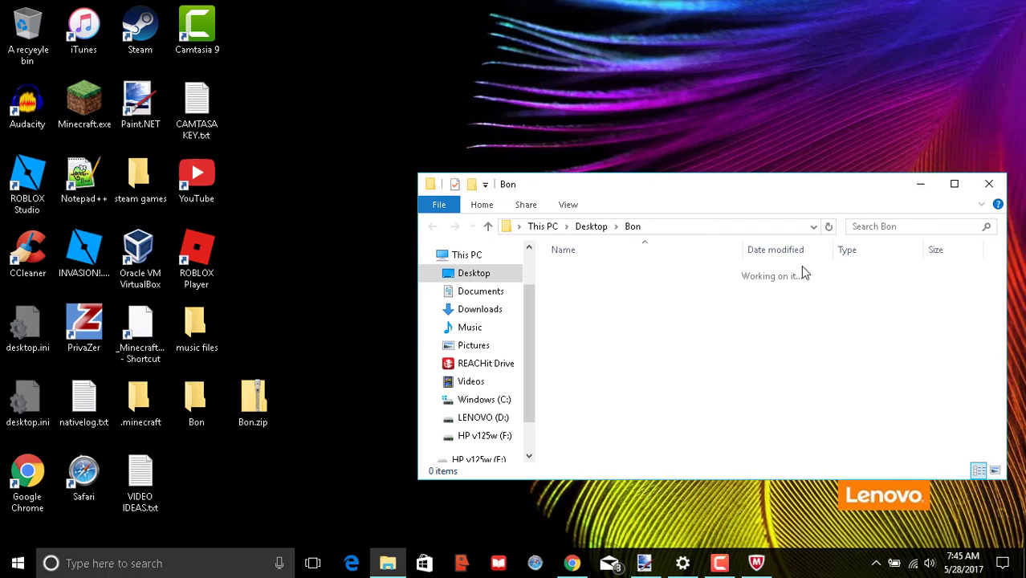
{"action": "left_click", "coordinate": [991, 182]}
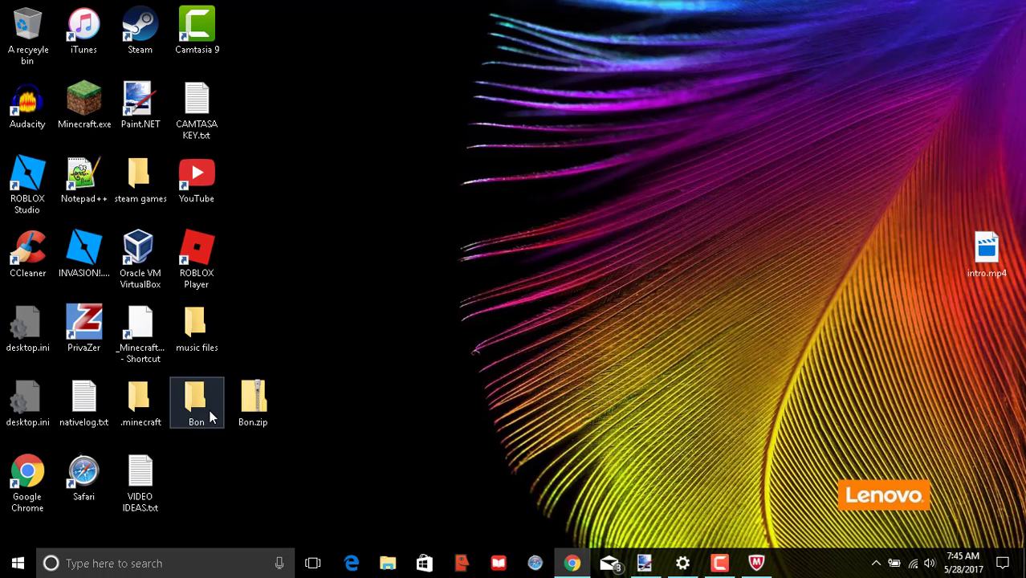
Check the contents of the extracted Bon folder on the desktop and close its window
{"action": "double_click", "coordinate": [210, 416]}
{"action": "scroll", "coordinate": [487, 319], "scroll_direction": "down", "scroll_amount": 2}
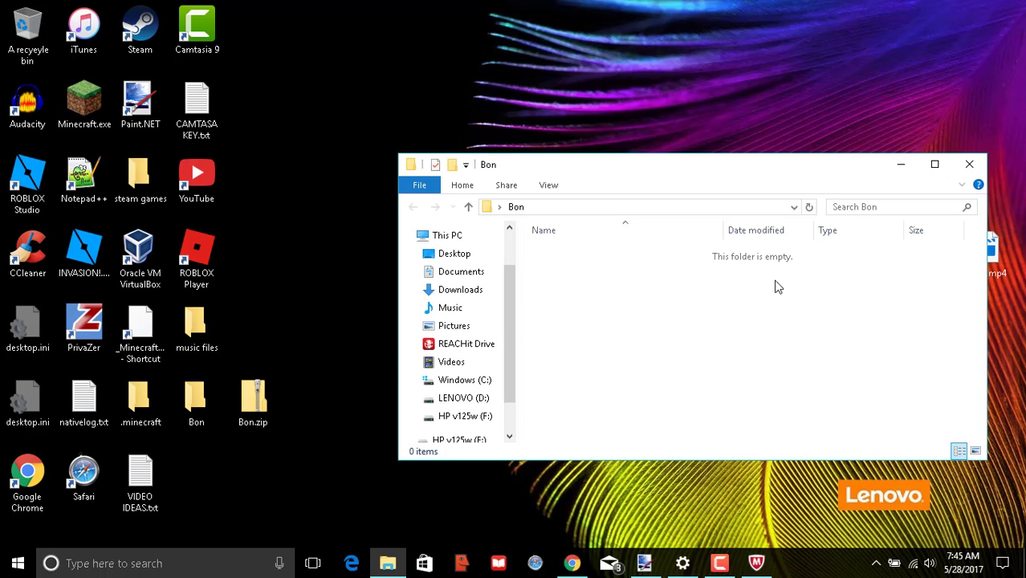
{"action": "double_click", "coordinate": [200, 417]}
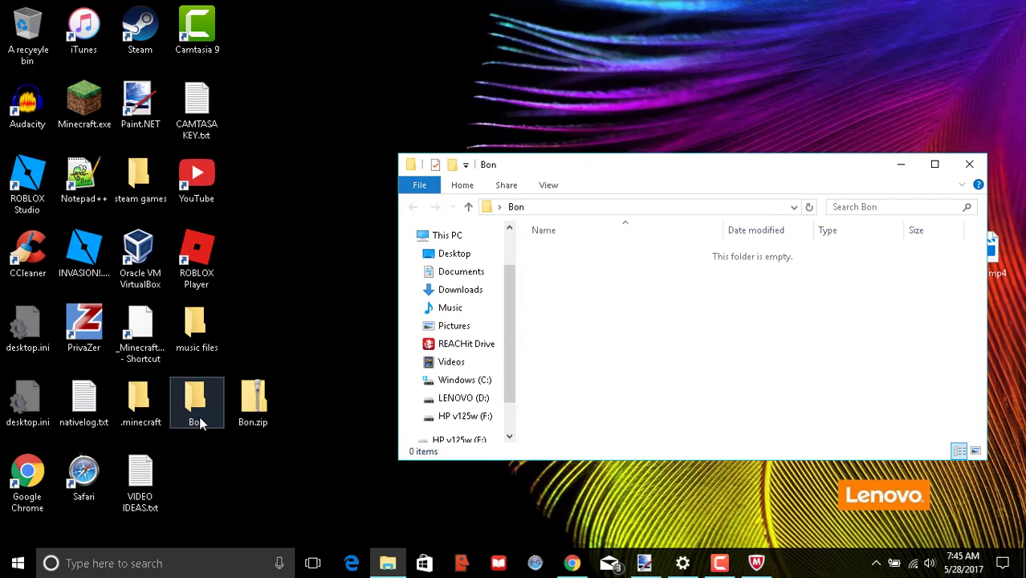
{"action": "left_click", "coordinate": [970, 161]}
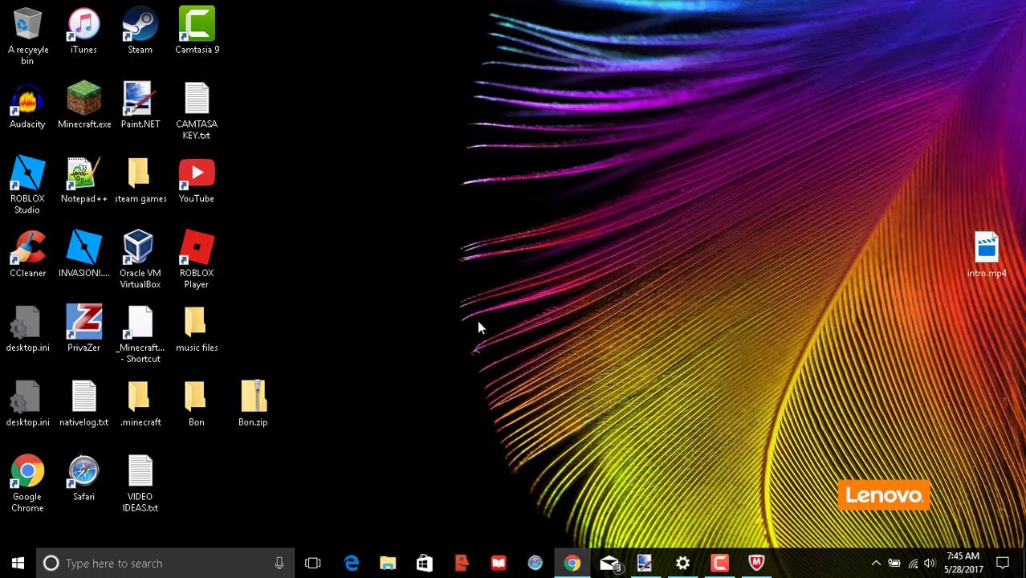
Extract Bon.zip again into the same Bon folder on the desktop, showing the extracted files when complete
{"action": "right_click", "coordinate": [276, 401]}
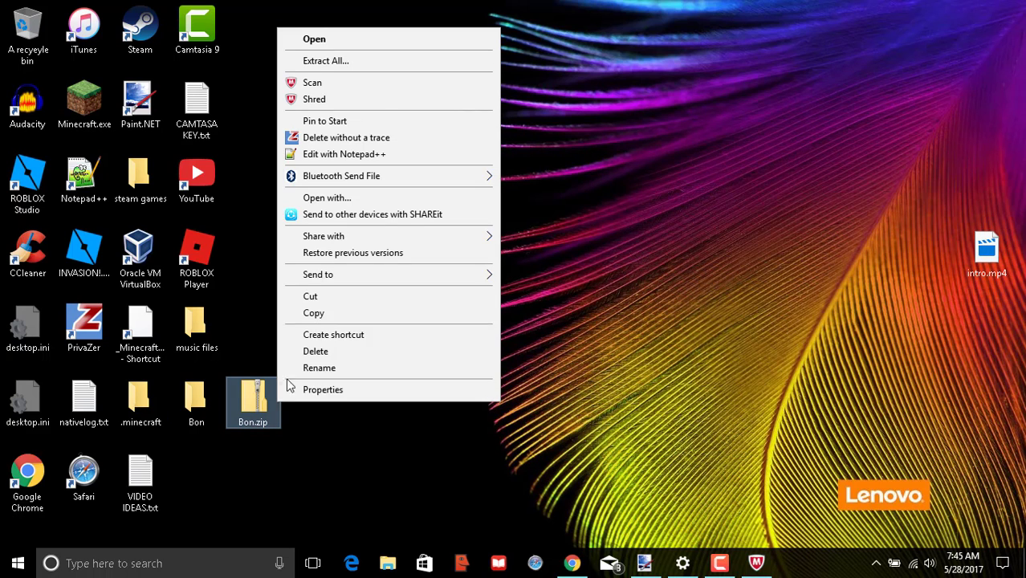
{"action": "left_click", "coordinate": [368, 61]}
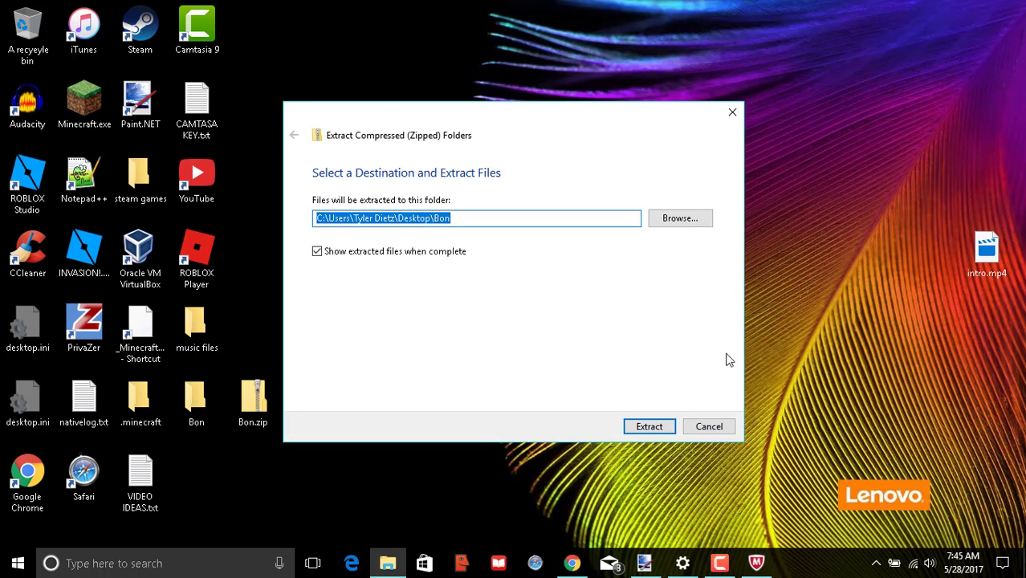
{"action": "left_click", "coordinate": [665, 428]}
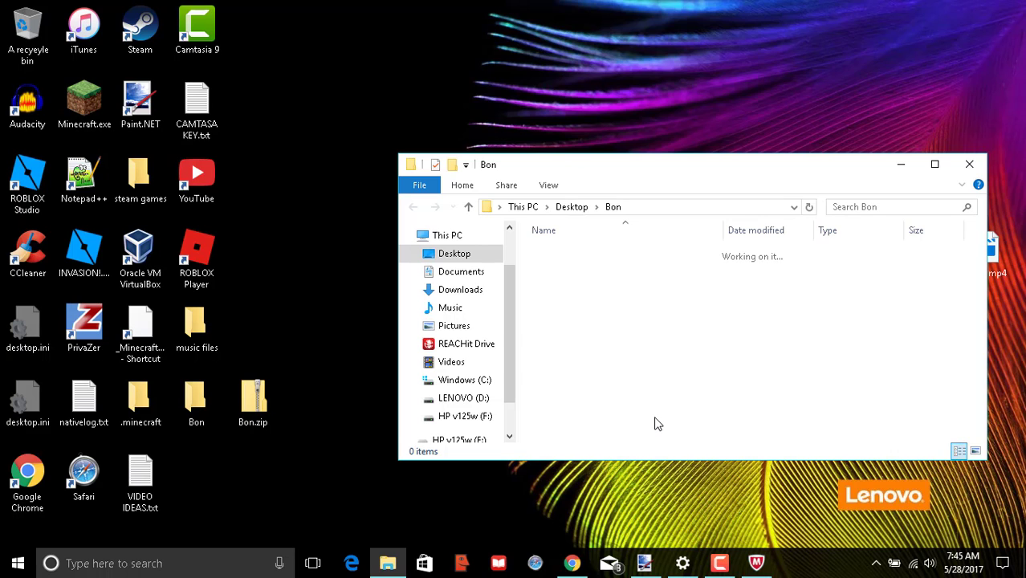
{"action": "mouse_move", "coordinate": [682, 564]}
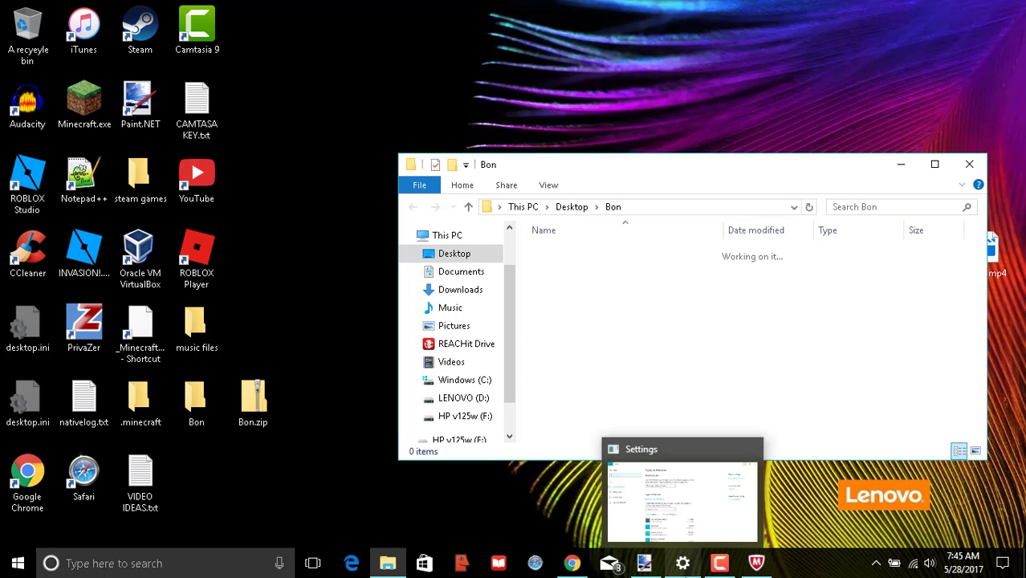
Try to rename the desktop's Bon.zip to Bon by removing its extension, accepting the extension change
{"action": "left_click_drag", "start_coordinate": [253, 400], "coordinate": [258, 425]}
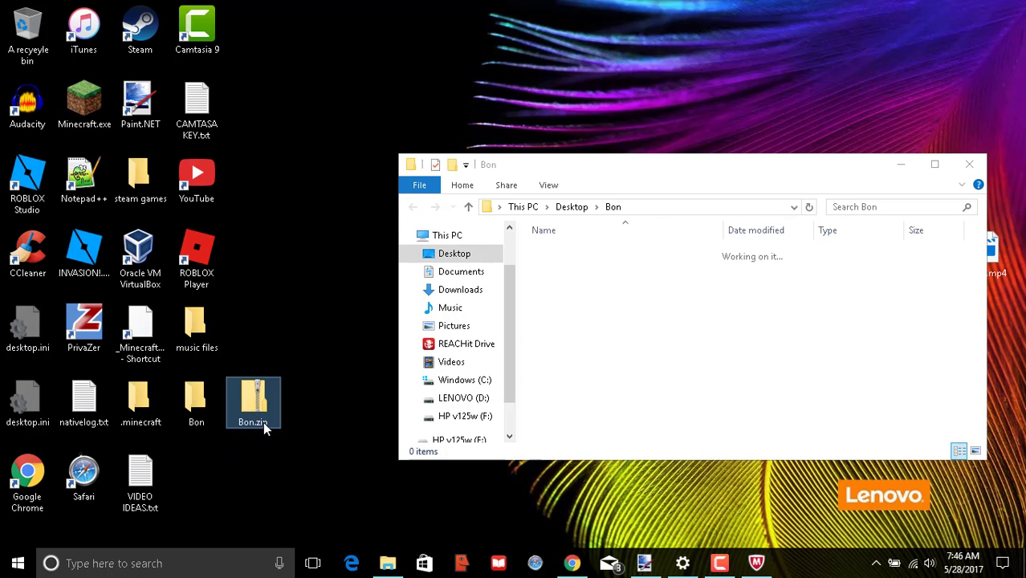
{"action": "right_click", "coordinate": [262, 422]}
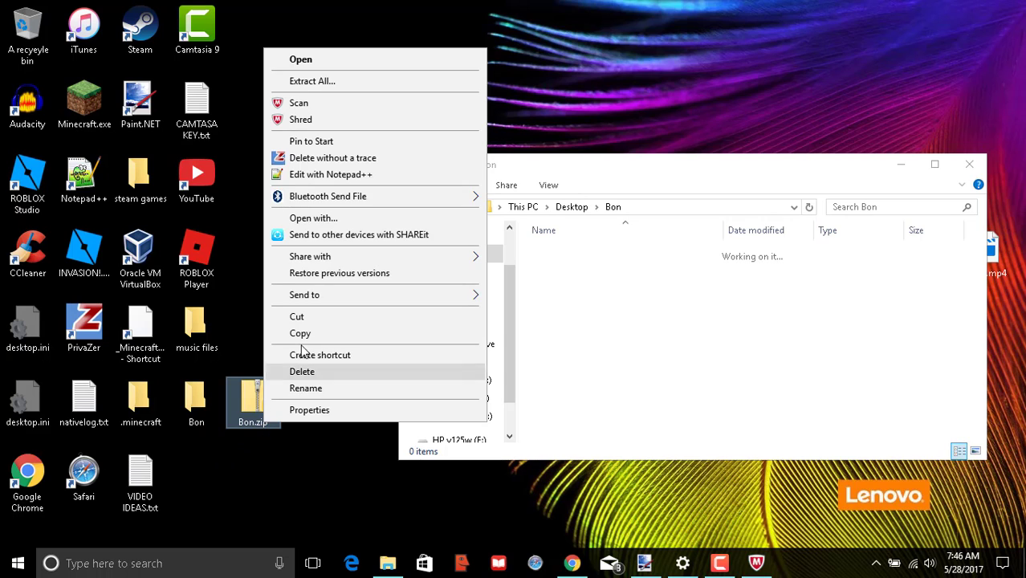
{"action": "left_click", "coordinate": [357, 388]}
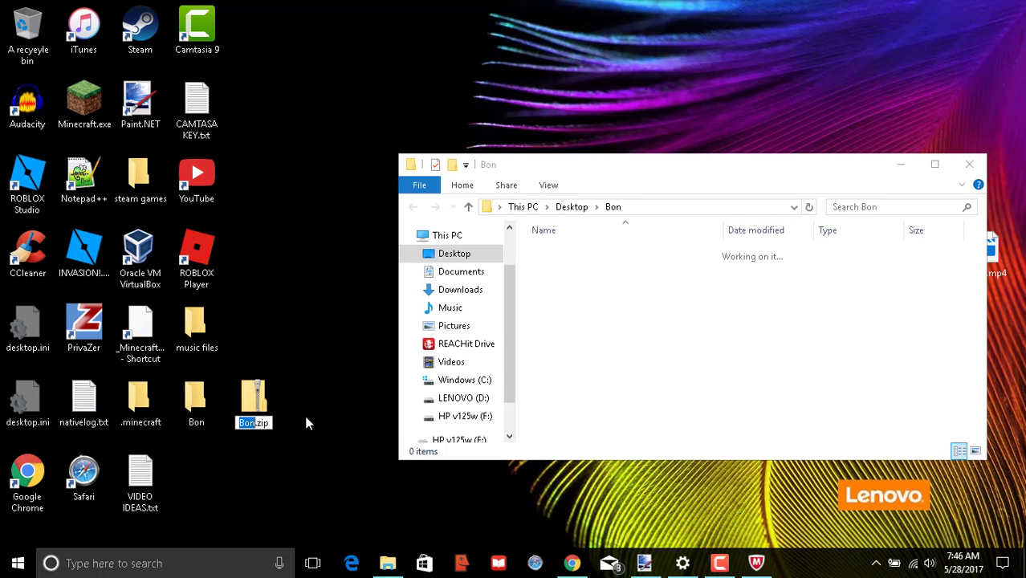
{"action": "left_click_drag", "start_coordinate": [270, 424], "coordinate": [249, 423]}
{"action": "key", "text": "BackSpace"}
{"action": "key", "text": "Return"}
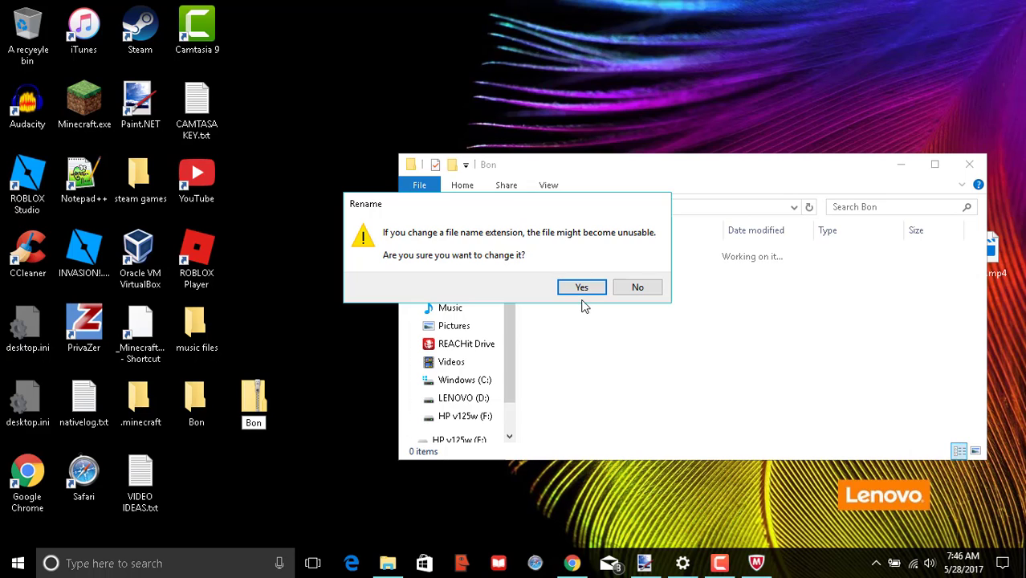
{"action": "left_click", "coordinate": [582, 287]}
Retry the conflicting rename of the archive to Bon, close the Bon folder window, and cancel the rename
{"action": "left_click", "coordinate": [559, 349]}
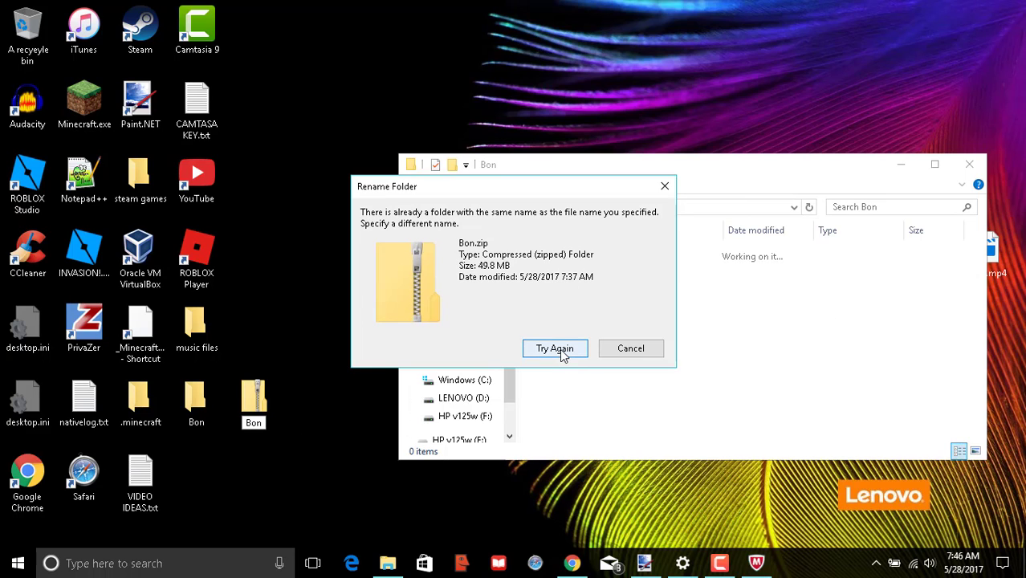
{"action": "left_click", "coordinate": [559, 348]}
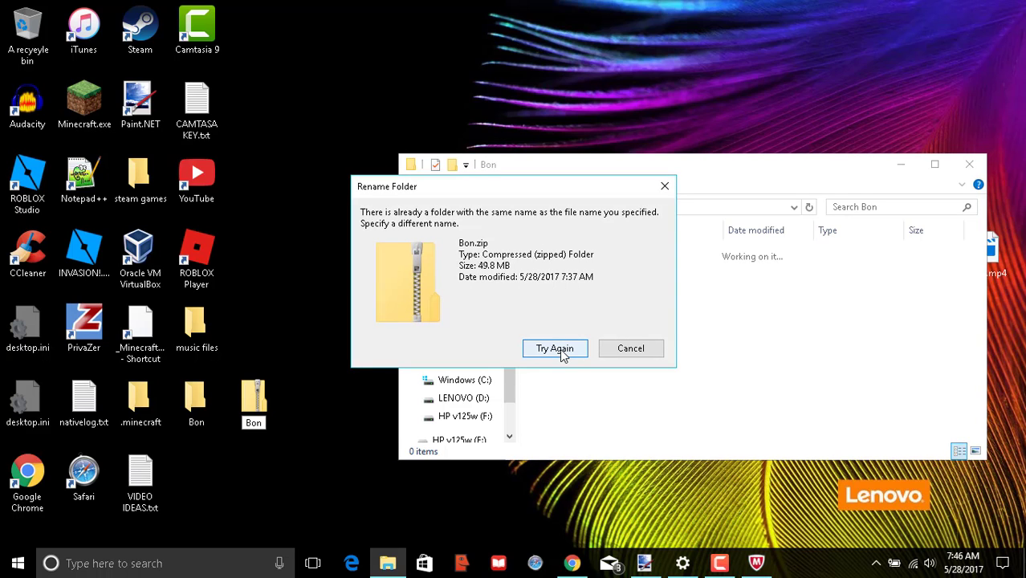
{"action": "left_click", "coordinate": [560, 348]}
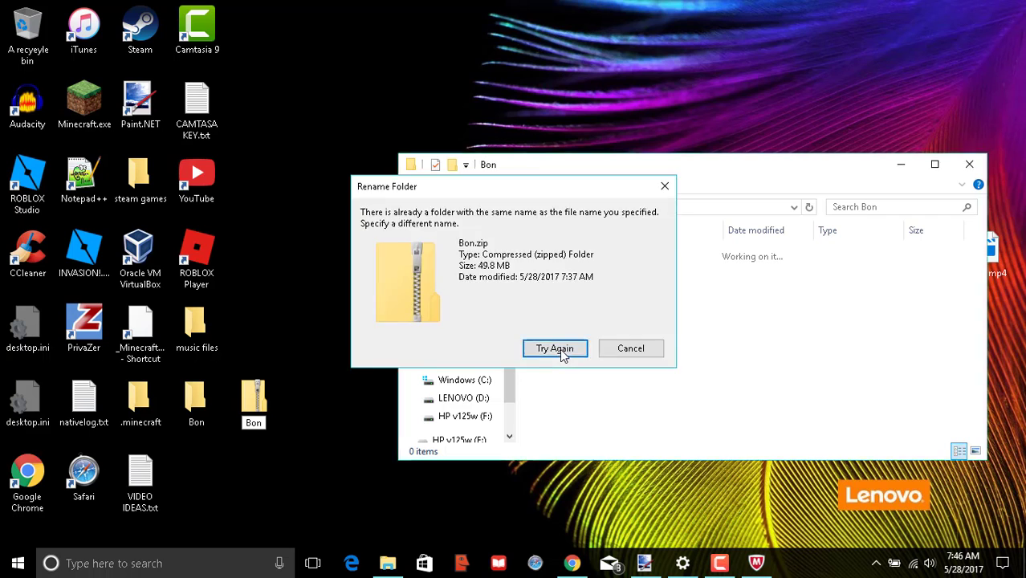
{"action": "left_click", "coordinate": [968, 163]}
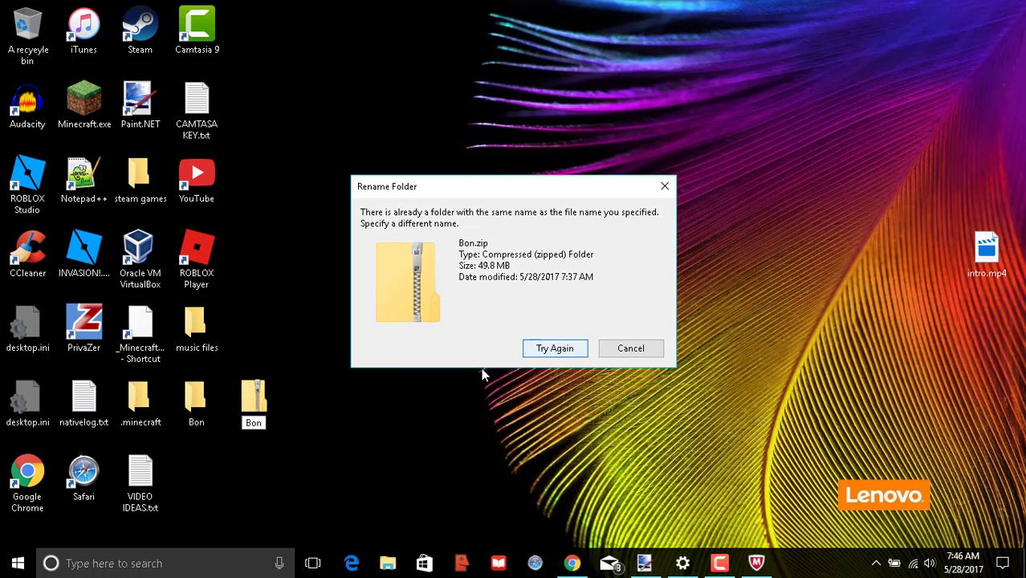
{"action": "left_click", "coordinate": [540, 354]}
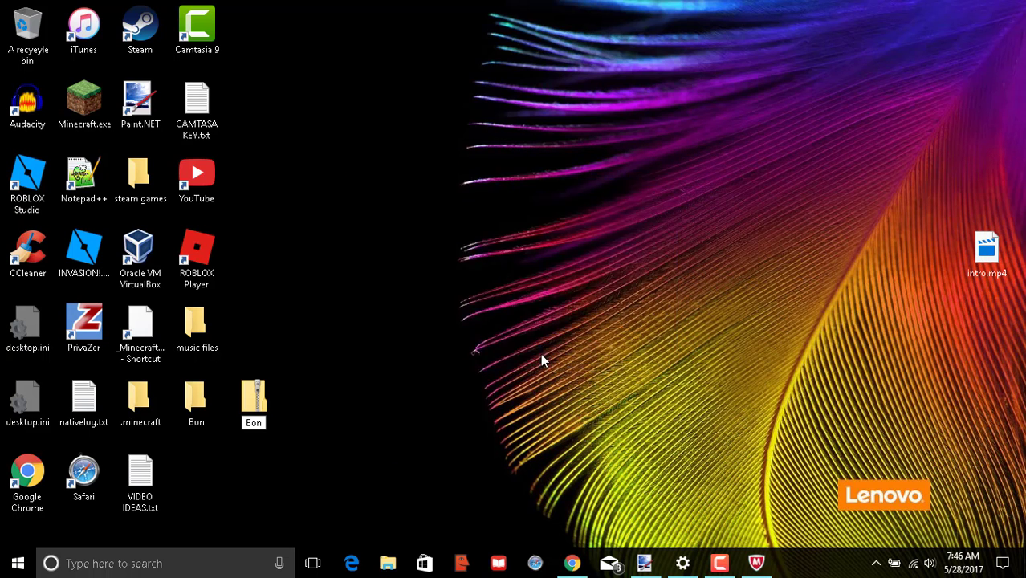
{"action": "left_click", "coordinate": [540, 353]}
{"action": "left_click", "coordinate": [540, 354]}
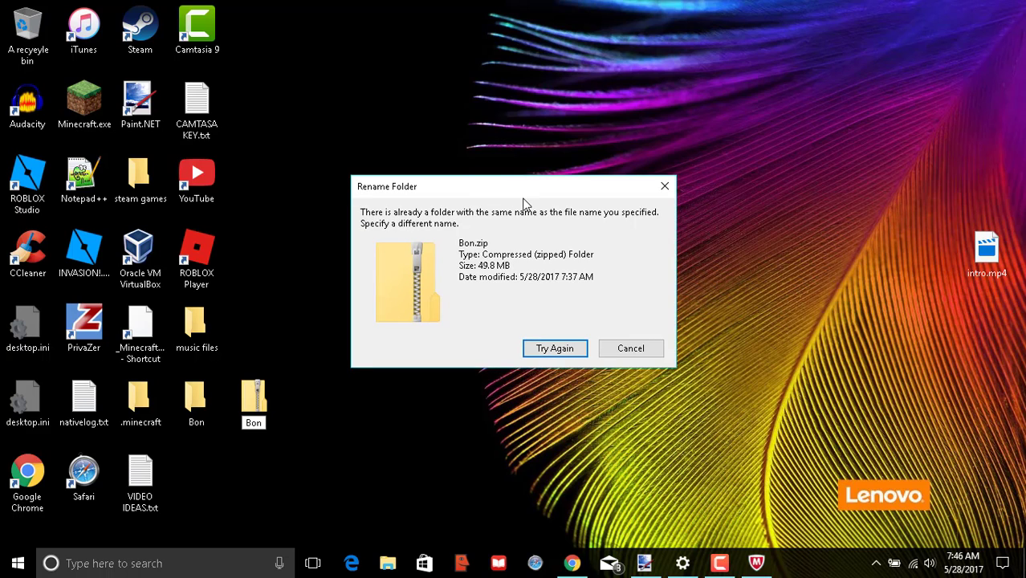
{"action": "left_click", "coordinate": [610, 348]}
Move the extracted Bon folder to the recycle bin and rename Bon.zip to Bon without its extension
{"action": "left_click_drag", "start_coordinate": [194, 405], "coordinate": [30, 18]}
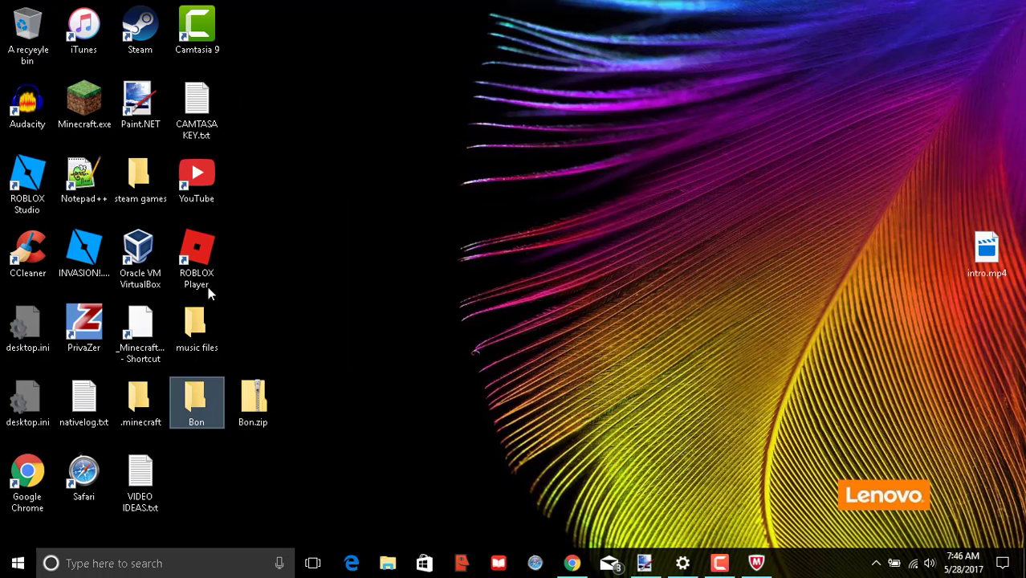
{"action": "right_click", "coordinate": [262, 412]}
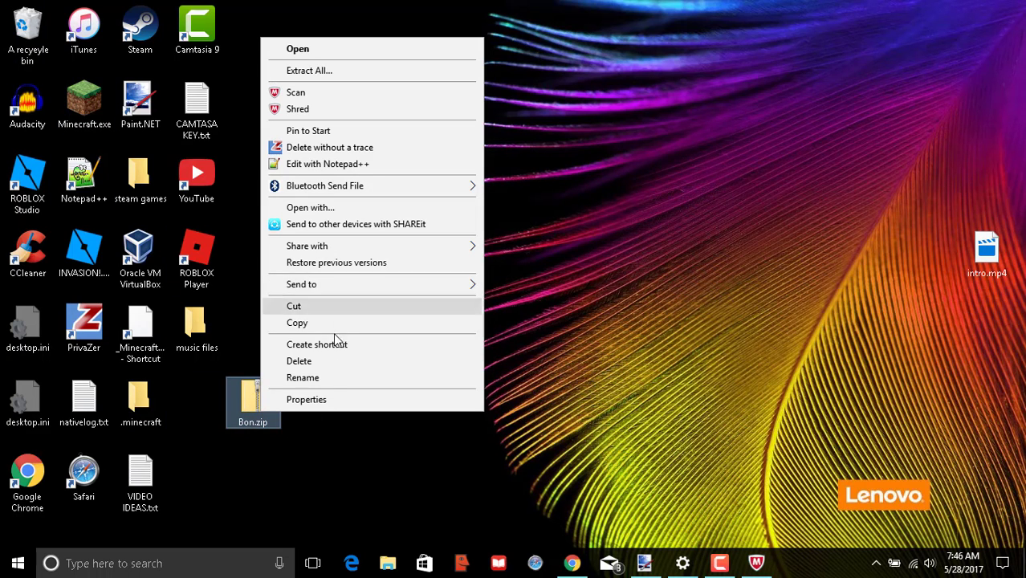
{"action": "left_click", "coordinate": [329, 379]}
{"action": "key", "text": "End"}
{"action": "key", "text": "shift+Left"}
{"action": "key", "text": "shift+Left"}
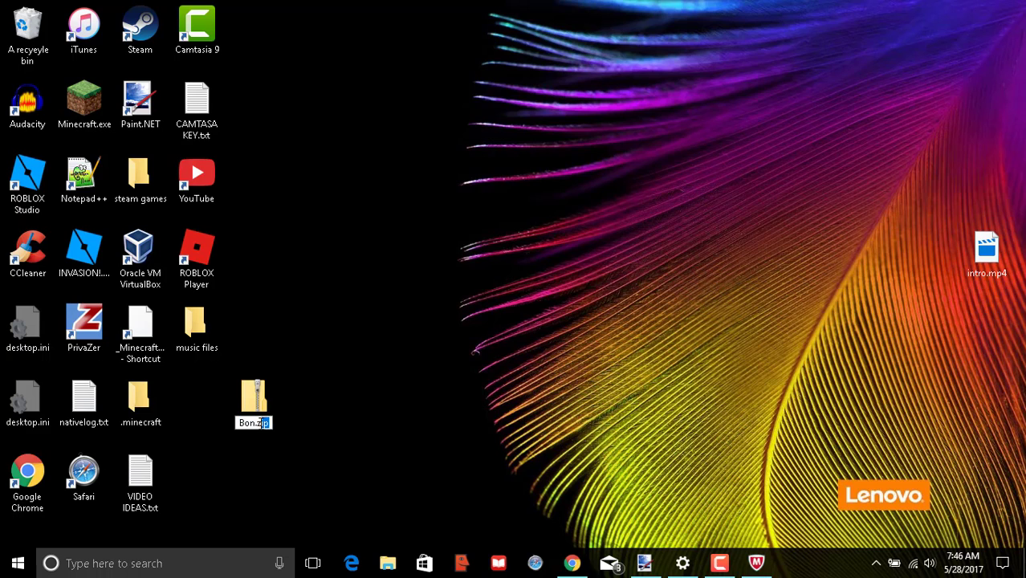
{"action": "key", "text": "BackSpace"}
{"action": "key", "text": "BackSpace"}
{"action": "key", "text": "Return"}
{"action": "left_click", "coordinate": [570, 282]}
{"action": "left_click_drag", "start_coordinate": [440, 344], "coordinate": [392, 388]}
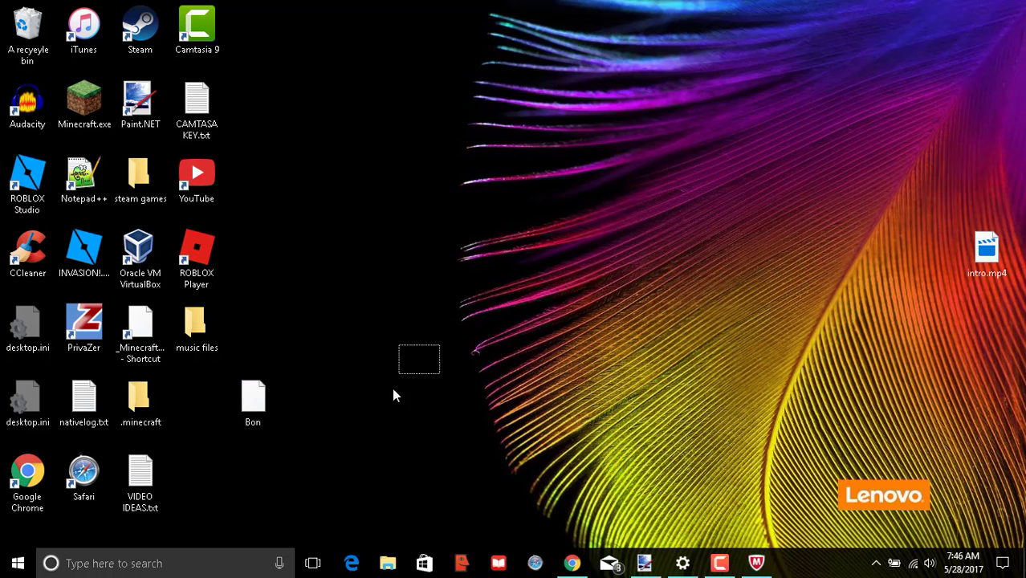
Try to open the extensionless Bon file, look through the apps offered for it, and dismiss the choice
{"action": "double_click", "coordinate": [268, 411]}
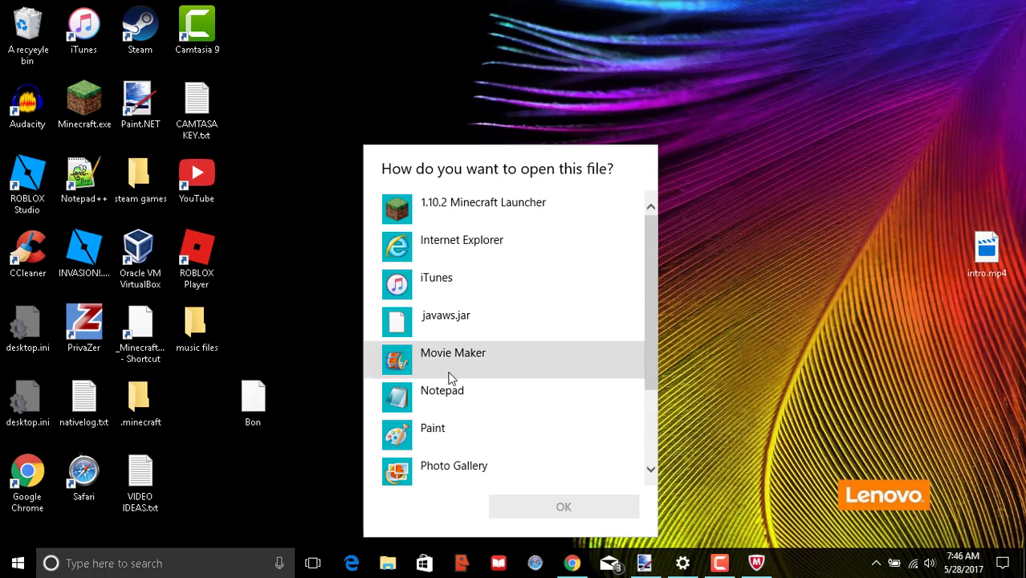
{"action": "scroll", "coordinate": [451, 377], "scroll_direction": "down", "scroll_amount": 3}
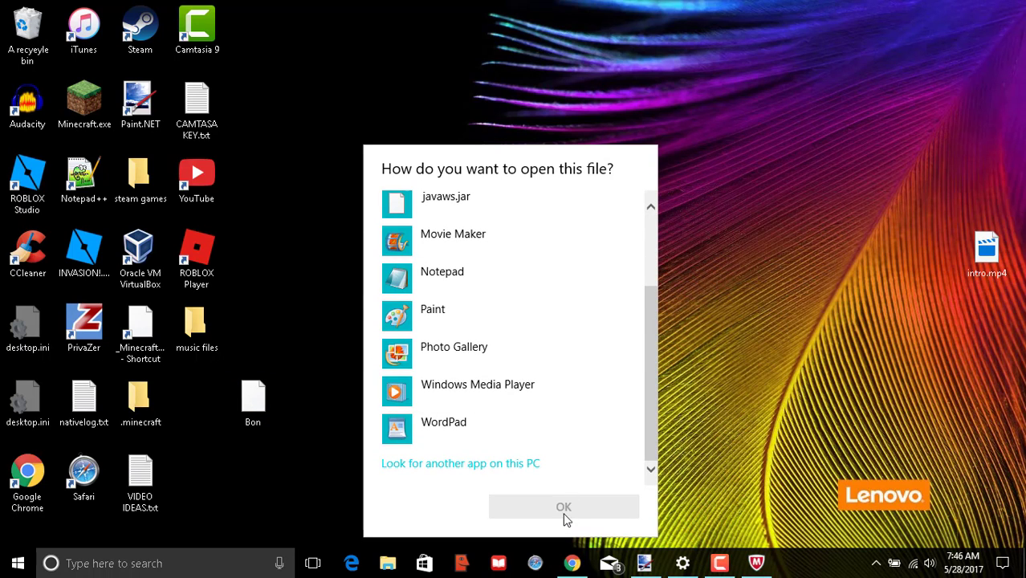
{"action": "left_click", "coordinate": [912, 269]}
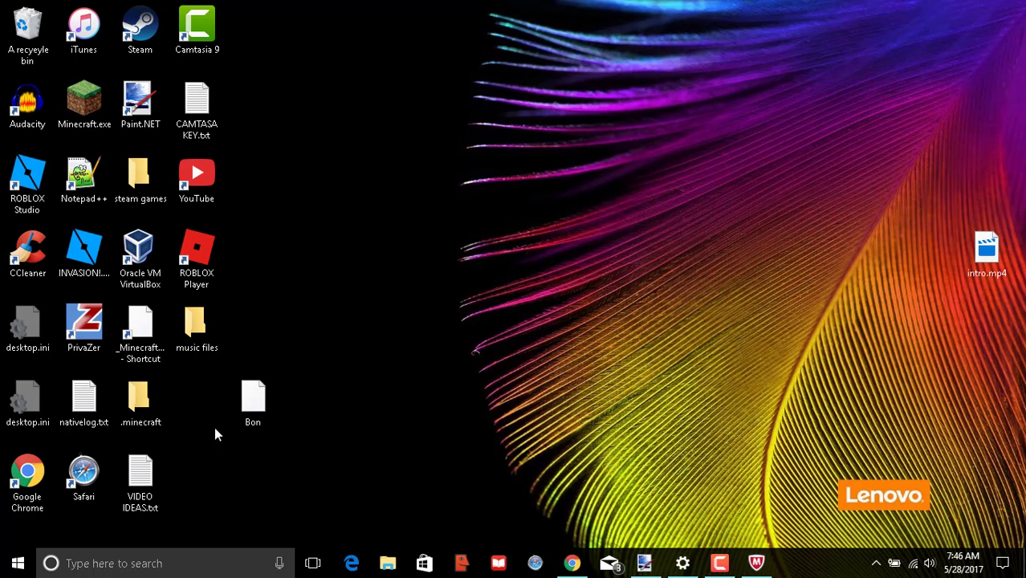
Move the extensionless Bon file from the desktop to the recycle bin and permanently empty the bin
{"action": "left_click", "coordinate": [262, 402]}
{"action": "left_click_drag", "start_coordinate": [263, 402], "coordinate": [40, 50]}
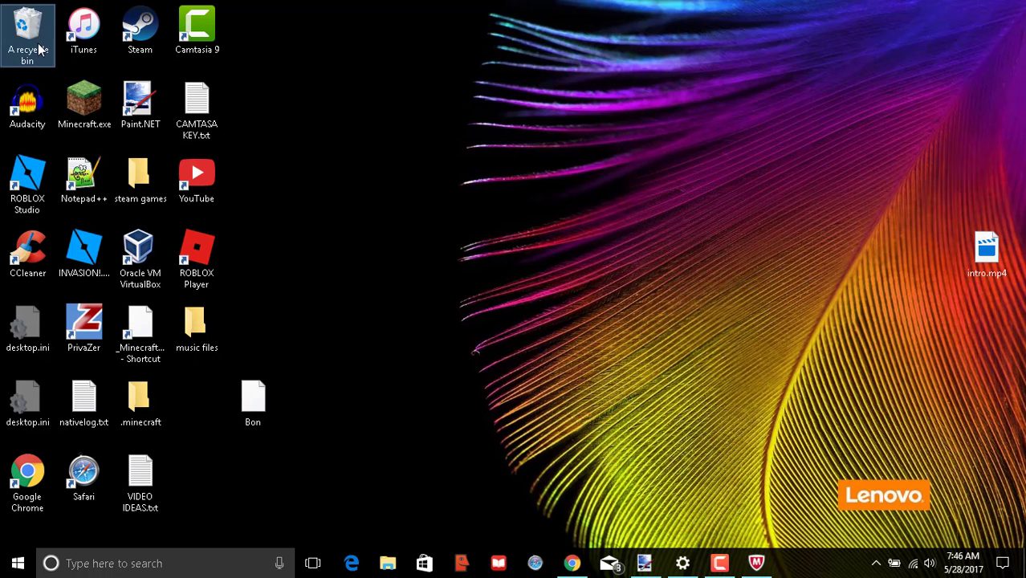
{"action": "right_click", "coordinate": [40, 50]}
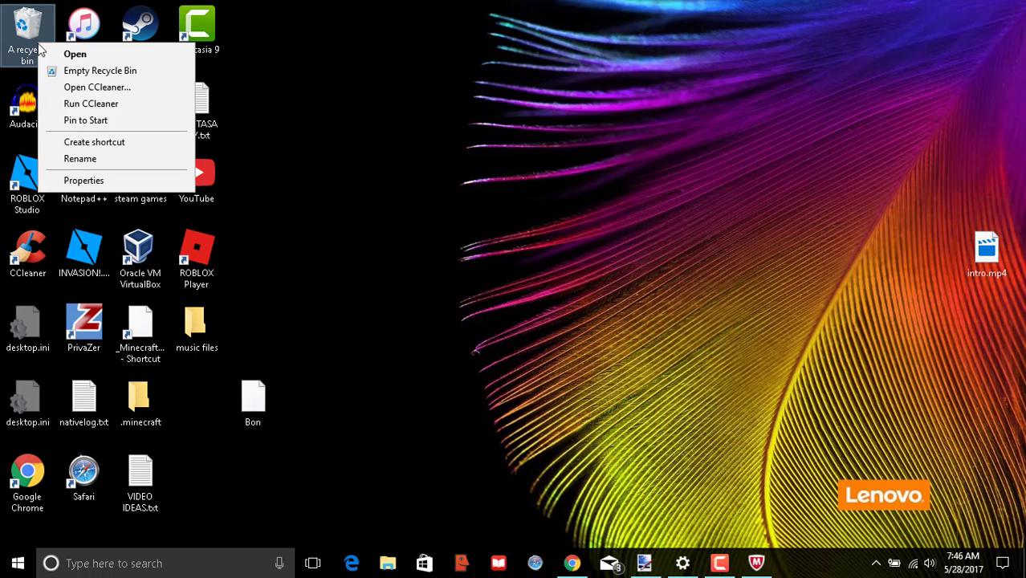
{"action": "left_click", "coordinate": [90, 71]}
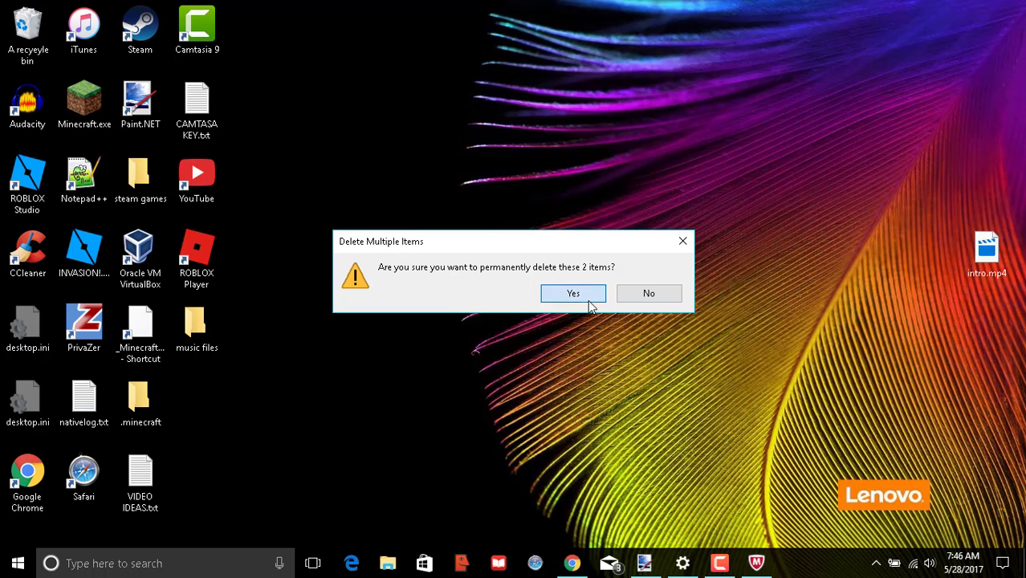
{"action": "left_click", "coordinate": [589, 301]}
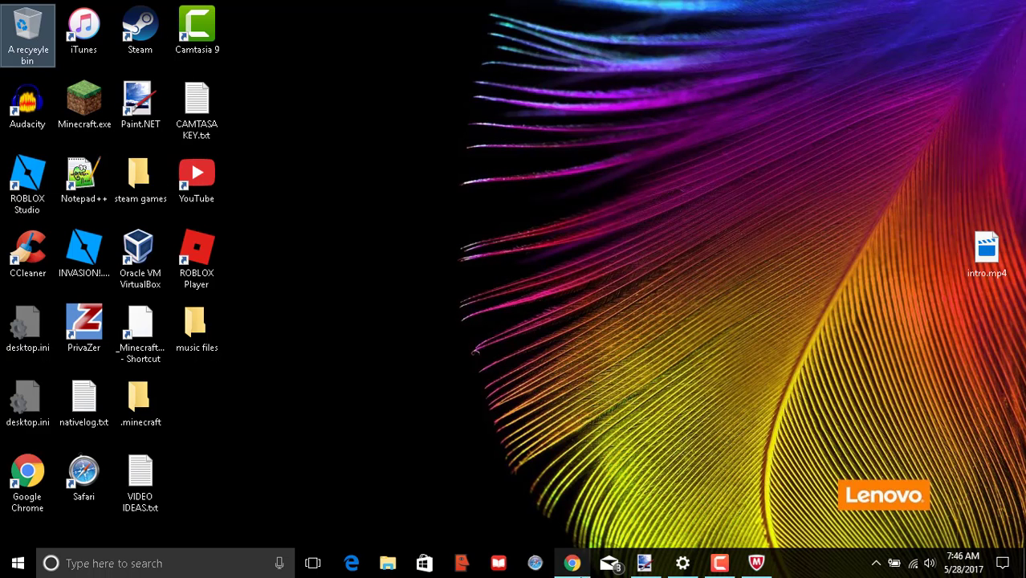
Switch to Chrome and download the free BonziBUDDY archive from bonzi.link again, backing out of the opened advertisement page
{"action": "left_click", "coordinate": [573, 566]}
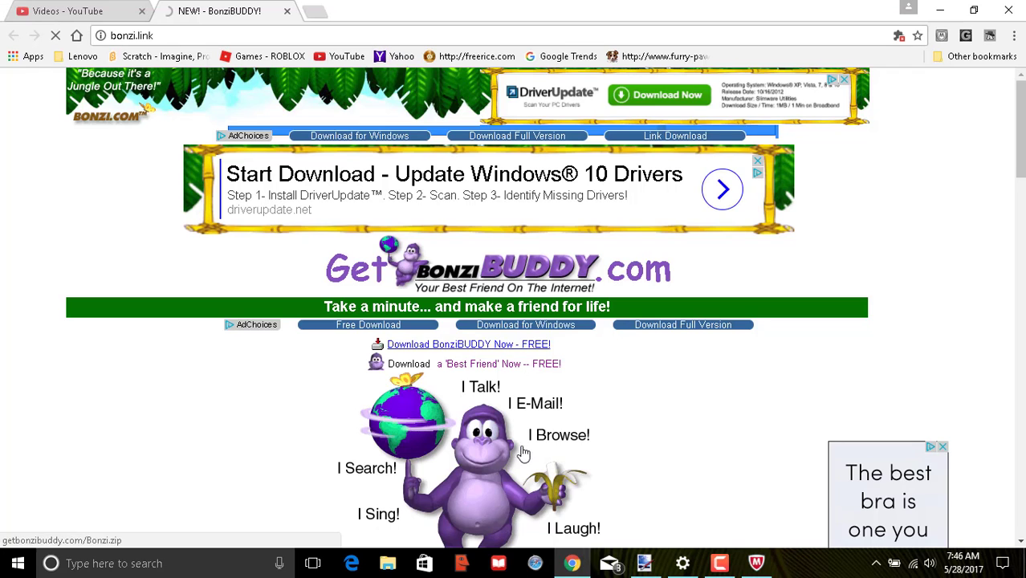
{"action": "left_click", "coordinate": [477, 346]}
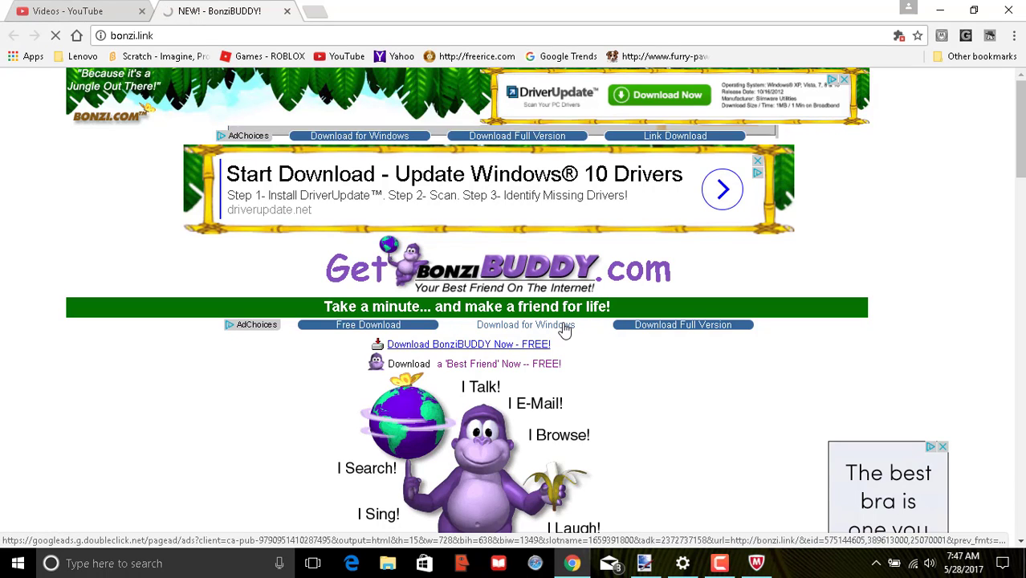
{"action": "left_click", "coordinate": [539, 324]}
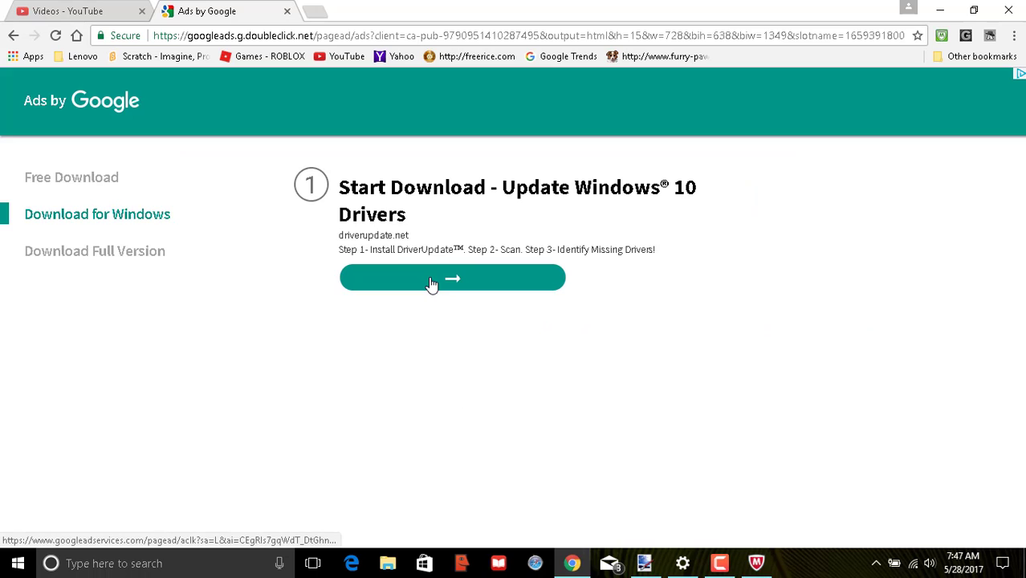
{"action": "left_click", "coordinate": [13, 35]}
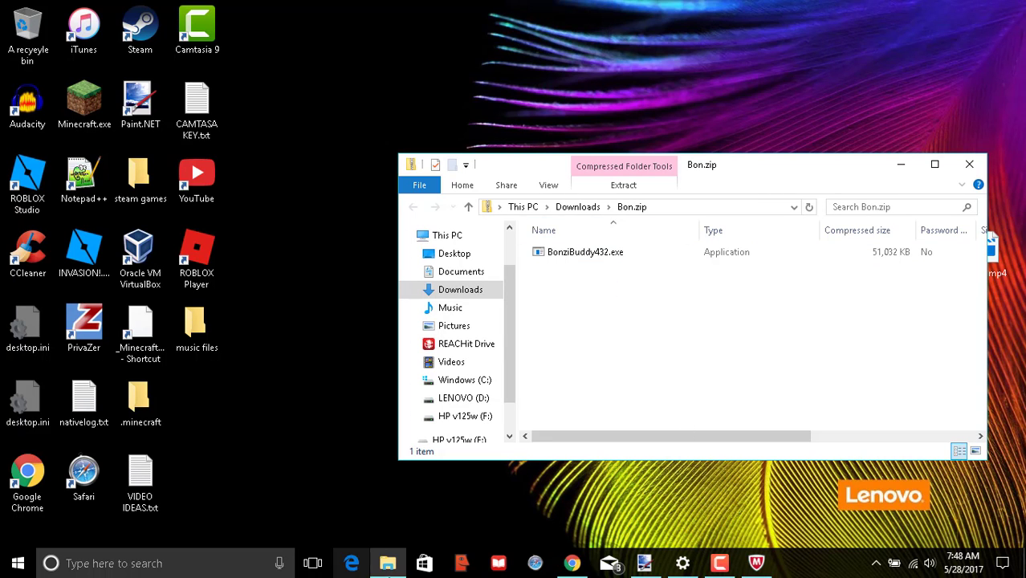
Open Bon.zip in the Downloads folder and try to run BonziBuddy432.exe from inside the archive
{"action": "left_click", "coordinate": [467, 292]}
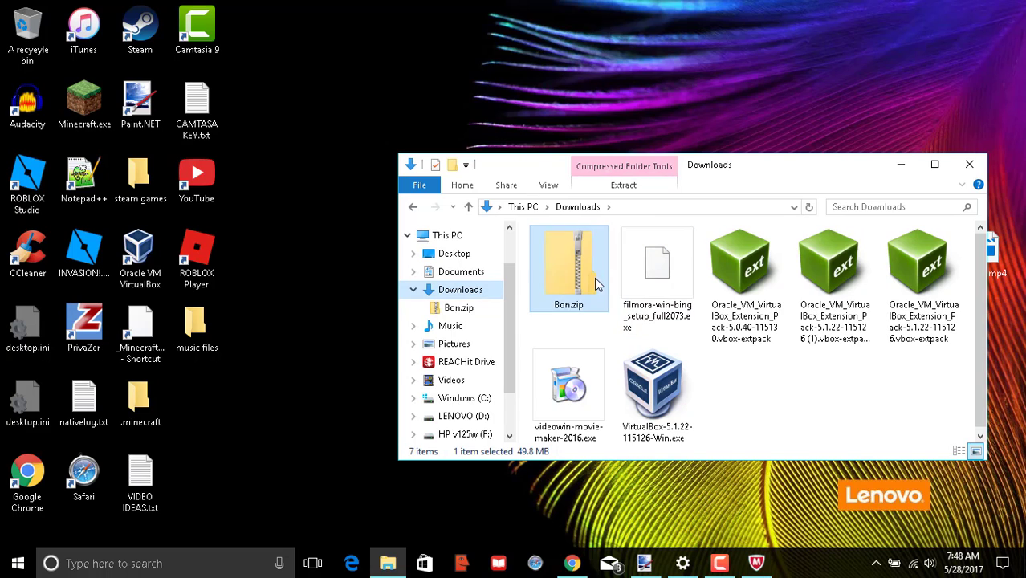
{"action": "double_click", "coordinate": [585, 280]}
{"action": "left_click", "coordinate": [603, 259]}
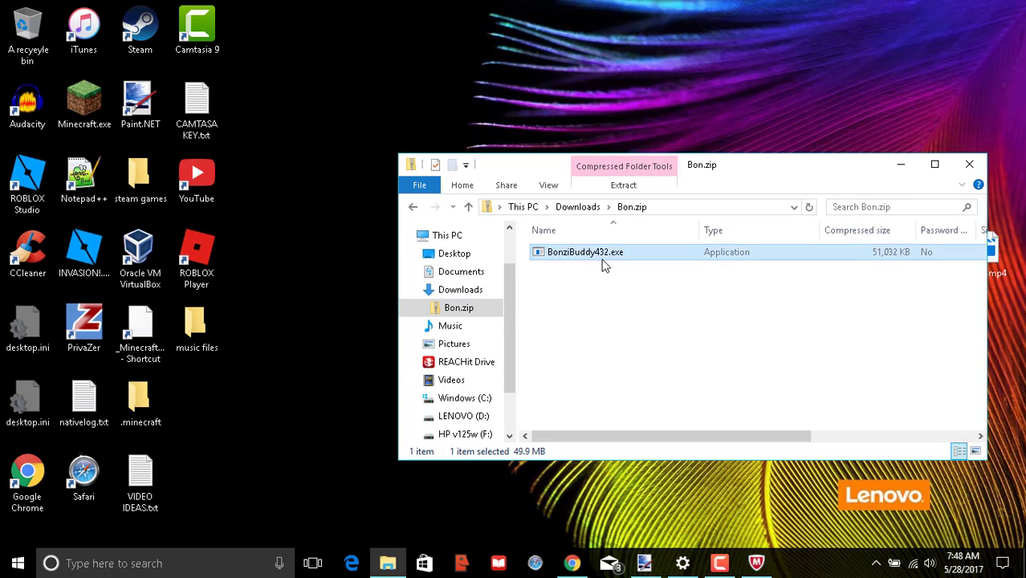
{"action": "double_click", "coordinate": [607, 253]}
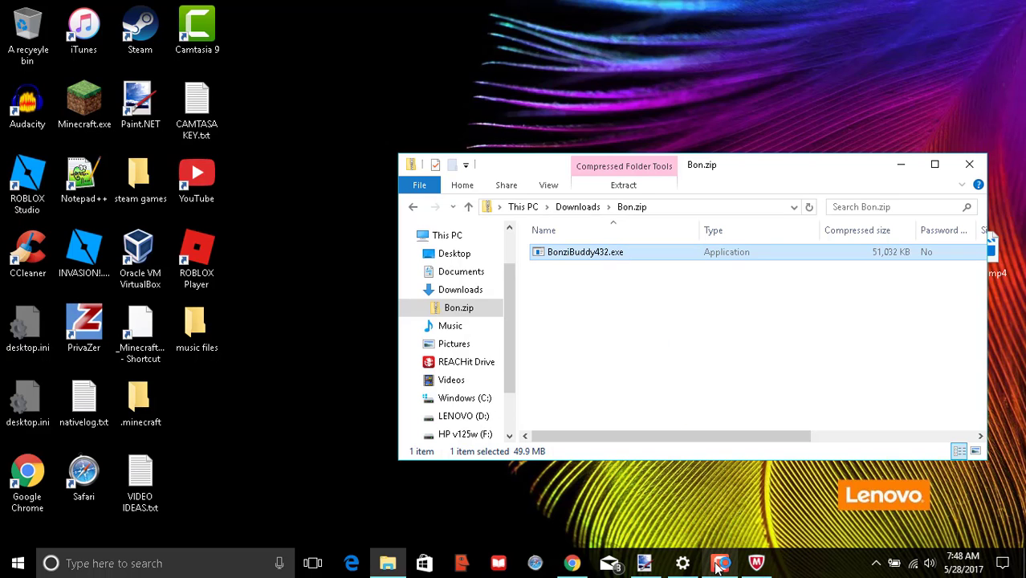
Check the recording duration in the Camtasia recorder window and minimize it again
{"action": "mouse_move", "coordinate": [716, 564]}
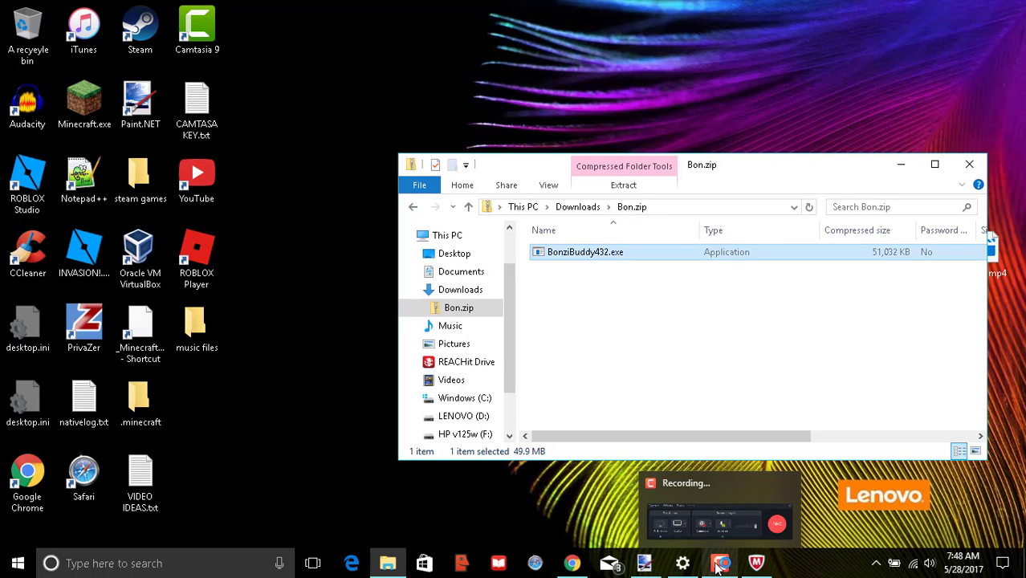
{"action": "left_click", "coordinate": [711, 512]}
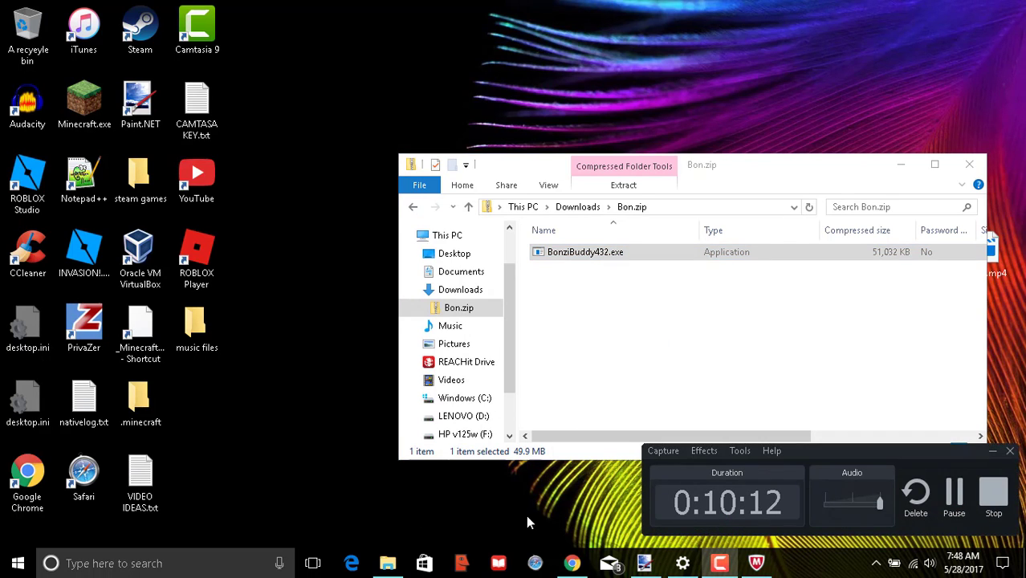
{"action": "left_click", "coordinate": [993, 452]}
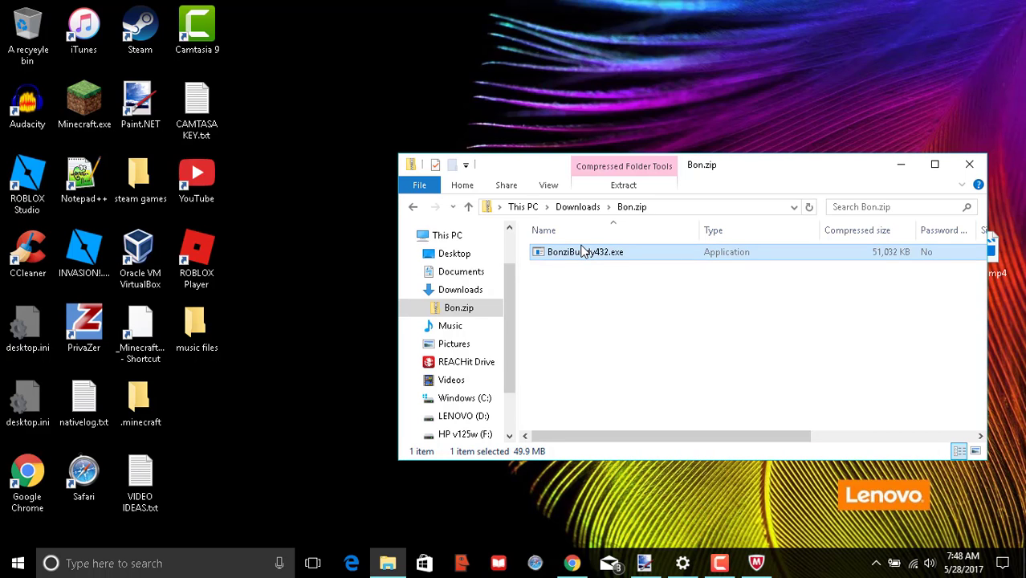
Retry opening BonziBuddy432.exe within the downloaded archive using its available file commands
{"action": "right_click", "coordinate": [583, 251]}
{"action": "left_click", "coordinate": [611, 256]}
{"action": "left_click", "coordinate": [606, 291]}
Move Bon.zip from the Downloads folder to the desktop and close the folder window
{"action": "left_click_drag", "start_coordinate": [595, 261], "coordinate": [465, 290]}
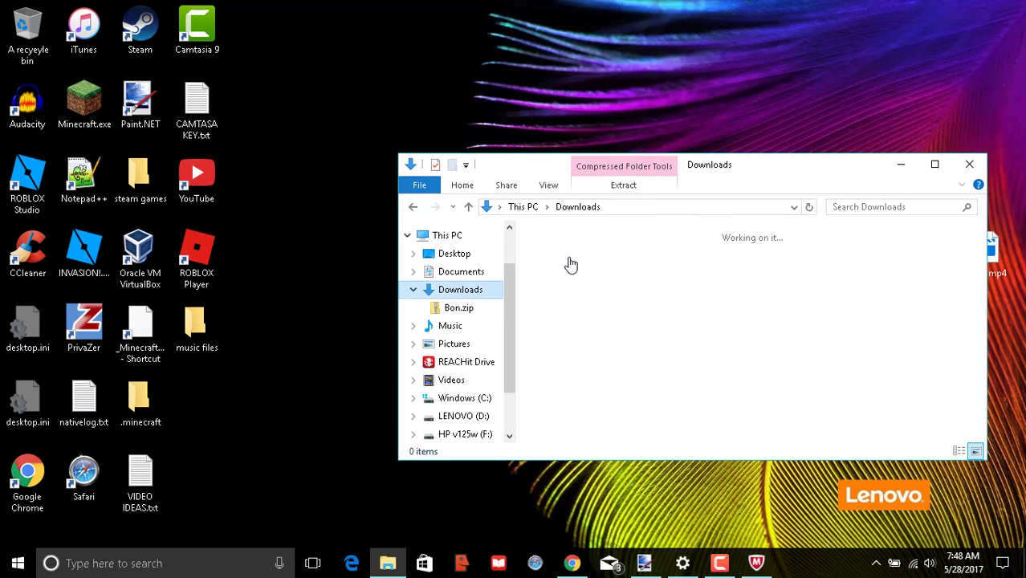
{"action": "left_click_drag", "start_coordinate": [565, 261], "coordinate": [273, 401]}
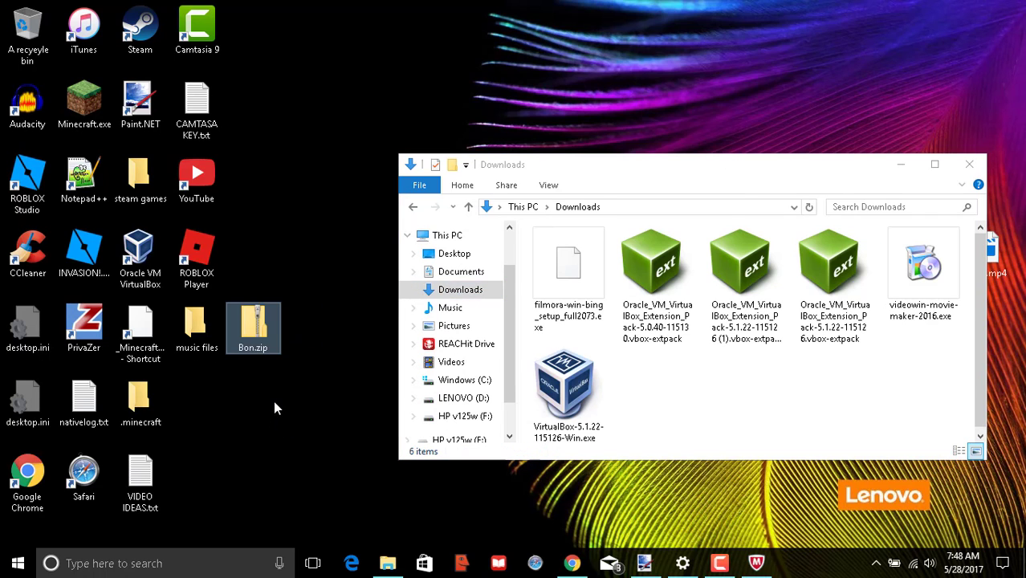
{"action": "left_click", "coordinate": [971, 171]}
Open the desktop's Bon.zip, try to run BonziBuddy432.exe from it, and close the archive window
{"action": "double_click", "coordinate": [247, 347]}
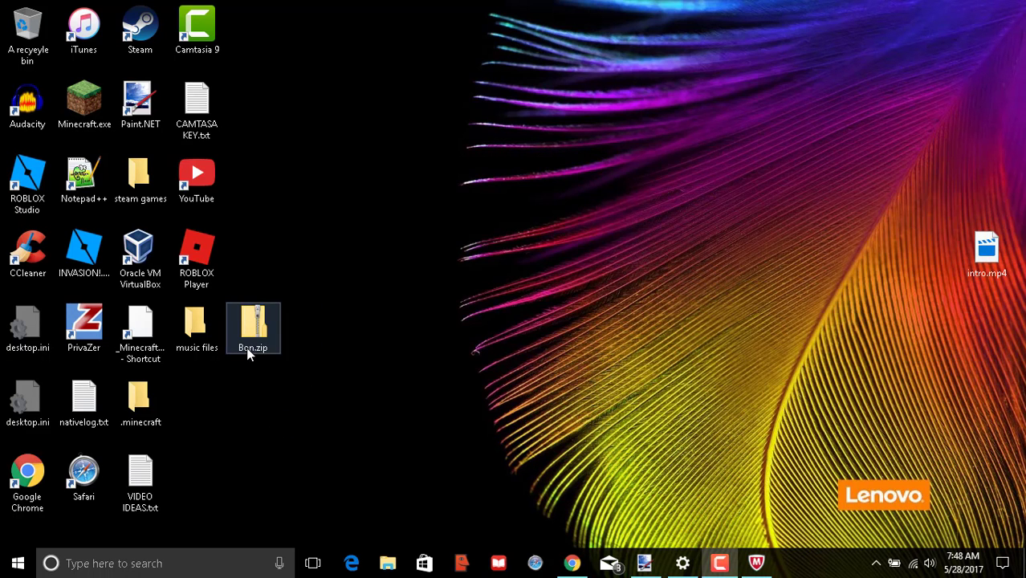
{"action": "left_click", "coordinate": [556, 252]}
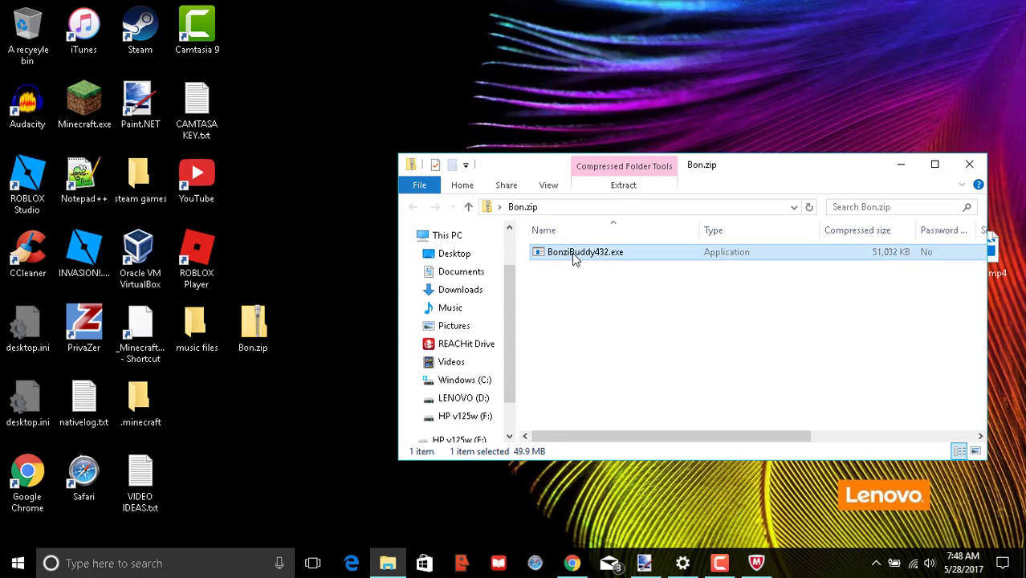
{"action": "double_click", "coordinate": [574, 253]}
{"action": "left_click", "coordinate": [605, 286]}
{"action": "left_click", "coordinate": [969, 164]}
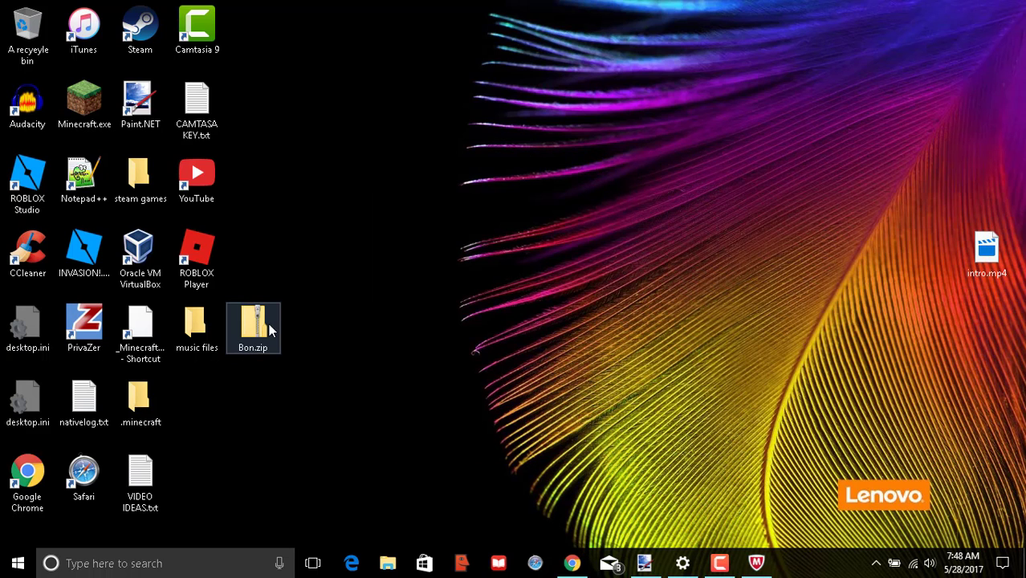
Extract all of the desktop's Bon.zip into a Bon folder on the desktop
{"action": "left_click", "coordinate": [270, 329]}
{"action": "right_click", "coordinate": [271, 329]}
{"action": "left_click", "coordinate": [317, 206]}
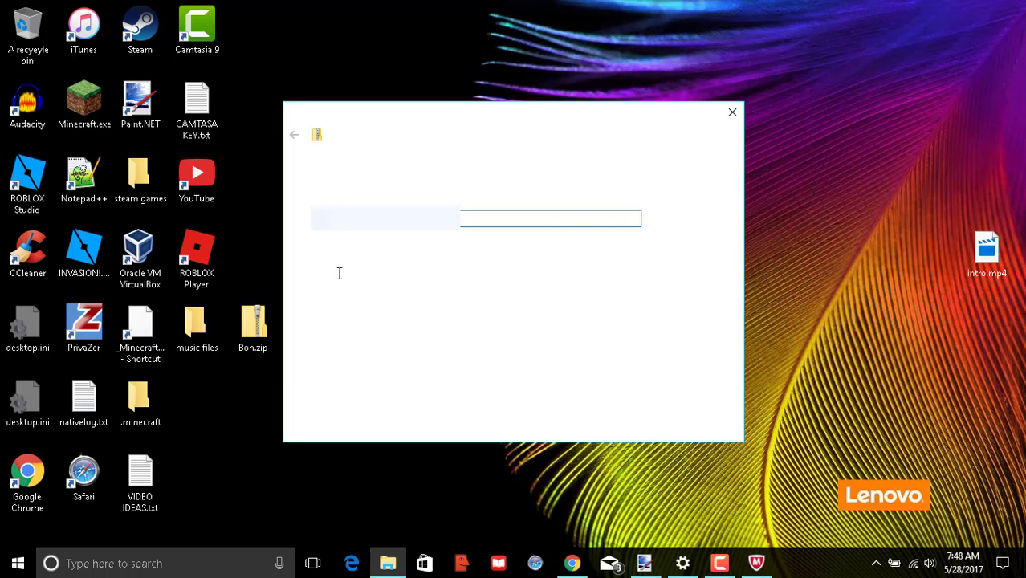
{"action": "left_click", "coordinate": [670, 431]}
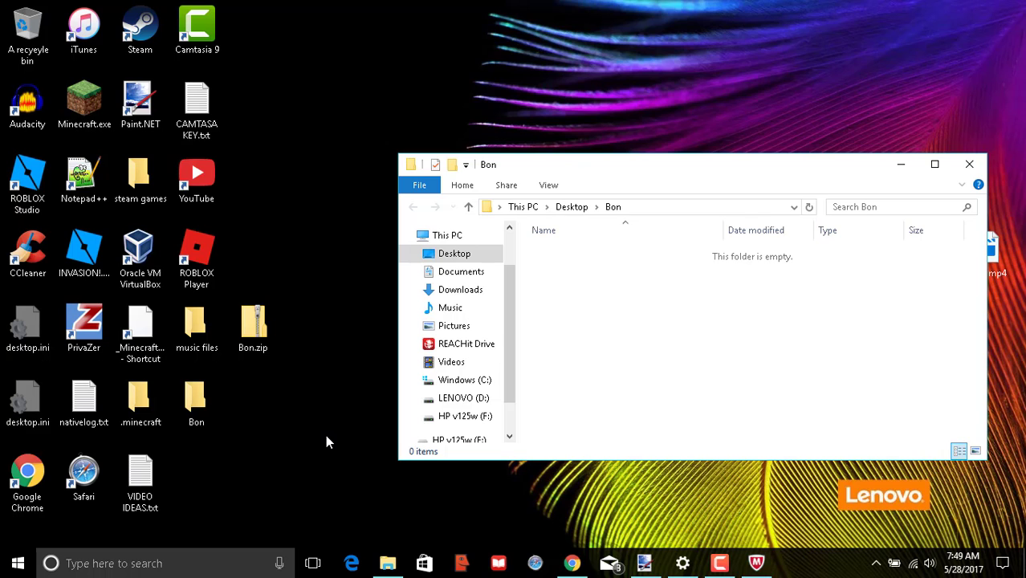
Look through the Downloads, Music, Pictures and Videos folders for the missing BonziBuddy file
{"action": "left_click", "coordinate": [470, 274]}
{"action": "left_click", "coordinate": [471, 290]}
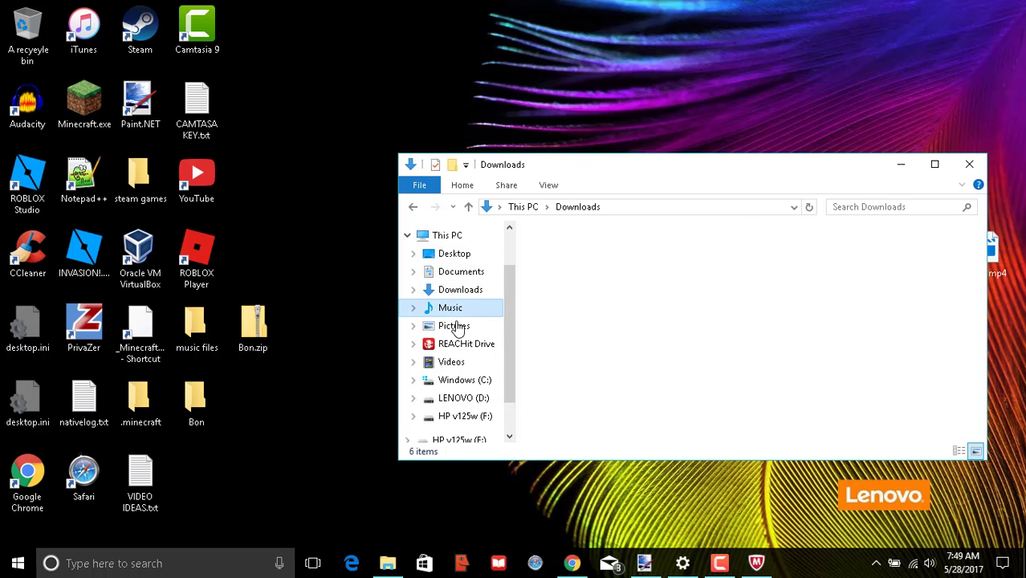
{"action": "left_click", "coordinate": [452, 307]}
{"action": "left_click", "coordinate": [490, 290]}
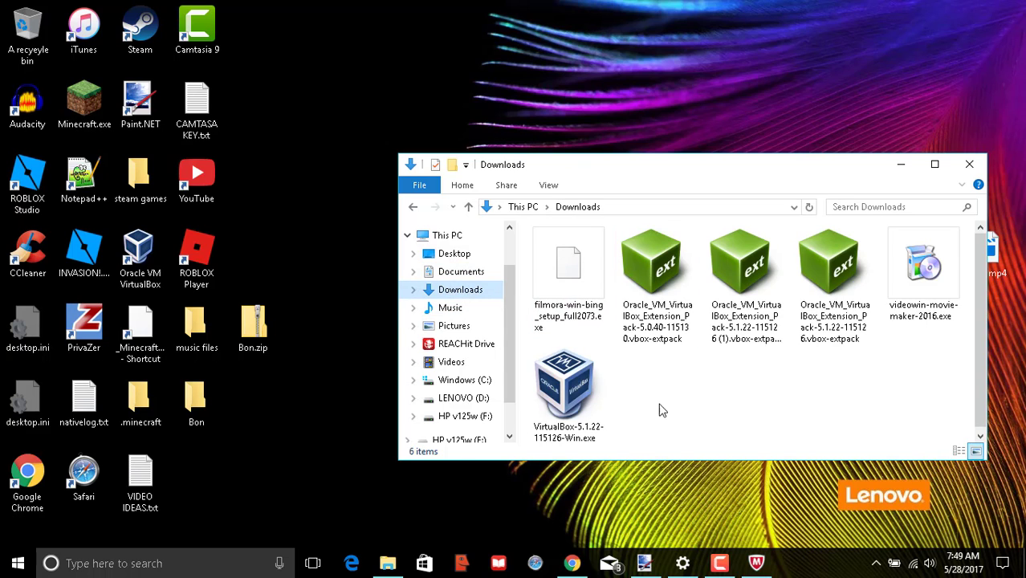
{"action": "left_click", "coordinate": [453, 307]}
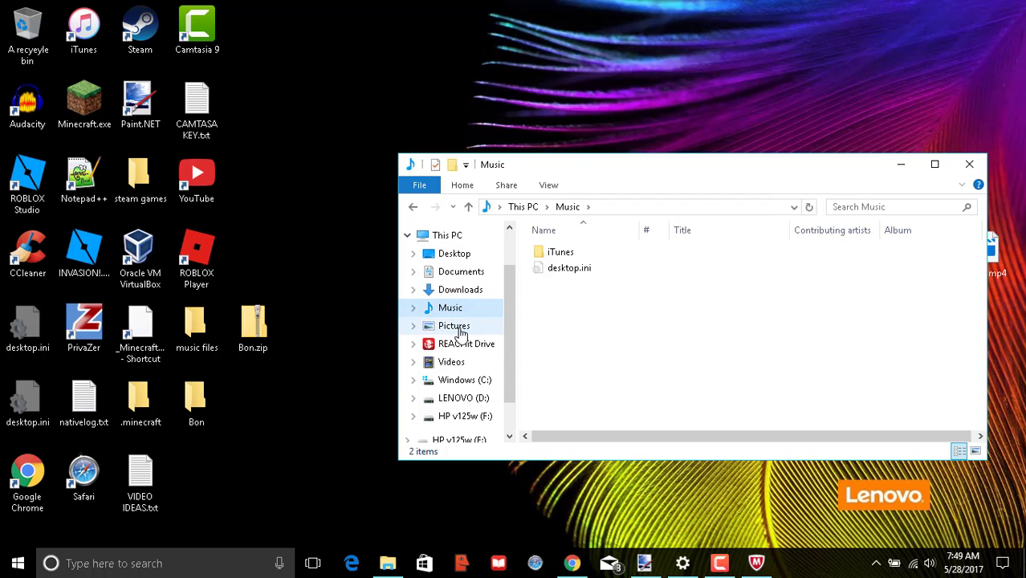
{"action": "left_click", "coordinate": [454, 326]}
{"action": "left_click", "coordinate": [467, 361]}
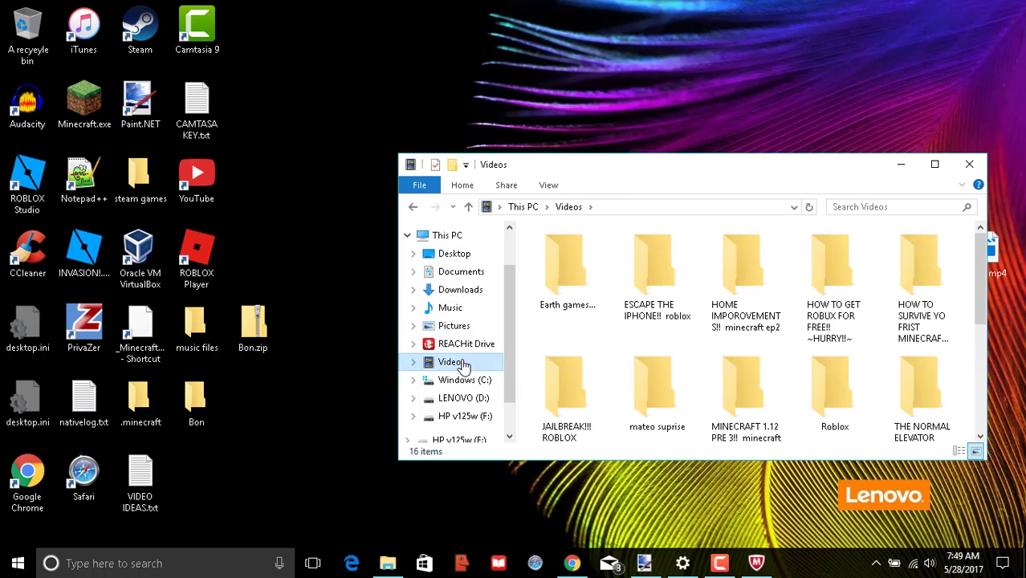
Examine the contents of the Windows (C:), LENOVO (D:) and HP v125w (F:) drives for the missing BonziBuddy file
{"action": "left_click", "coordinate": [460, 383]}
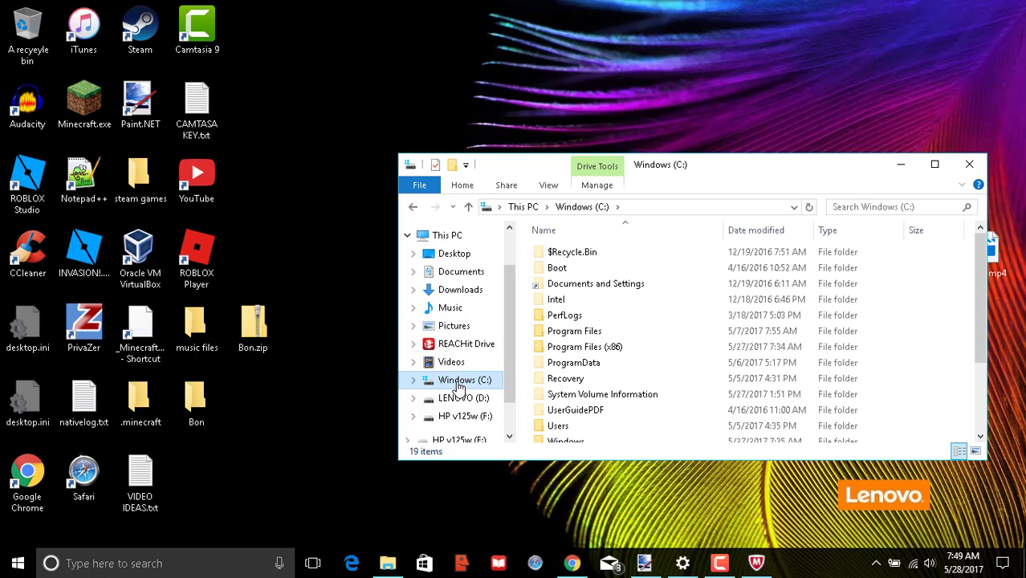
{"action": "scroll", "coordinate": [652, 367], "scroll_direction": "down", "scroll_amount": 2}
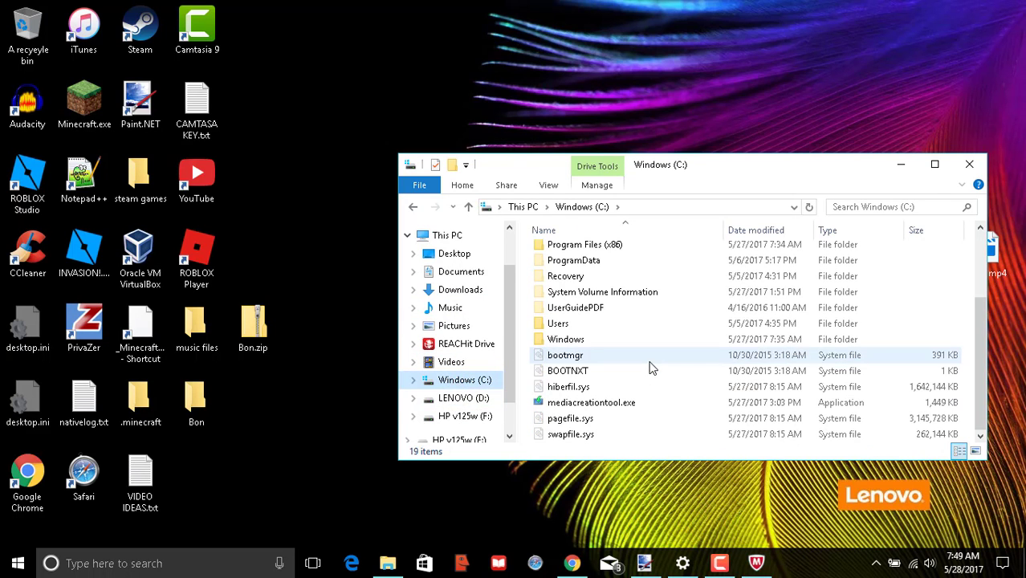
{"action": "left_click", "coordinate": [474, 386]}
{"action": "left_click", "coordinate": [464, 397]}
{"action": "scroll", "coordinate": [735, 333], "scroll_direction": "down", "scroll_amount": 5}
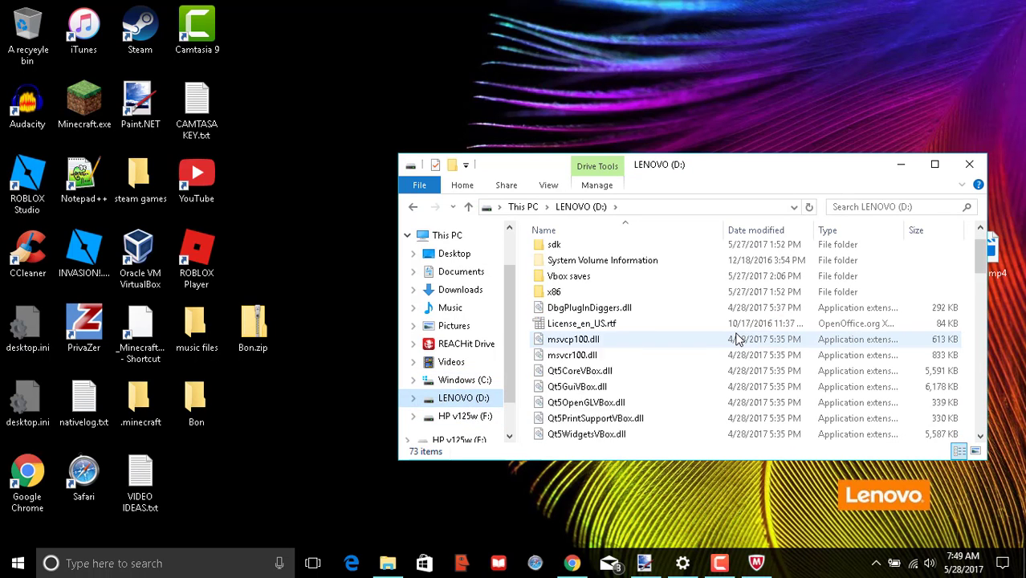
{"action": "scroll", "coordinate": [737, 340], "scroll_direction": "down", "scroll_amount": 12}
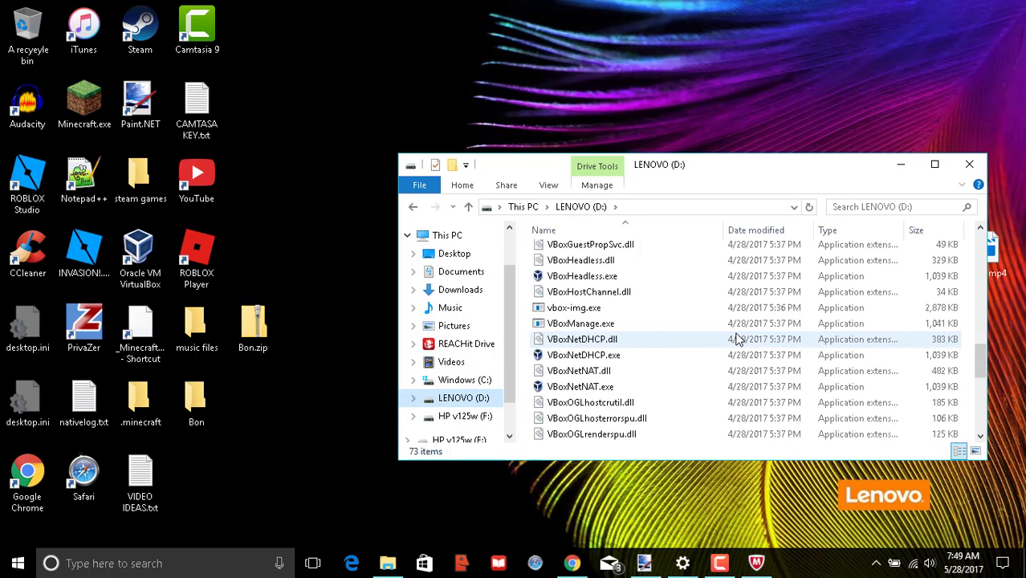
{"action": "scroll", "coordinate": [735, 337], "scroll_direction": "down", "scroll_amount": 3}
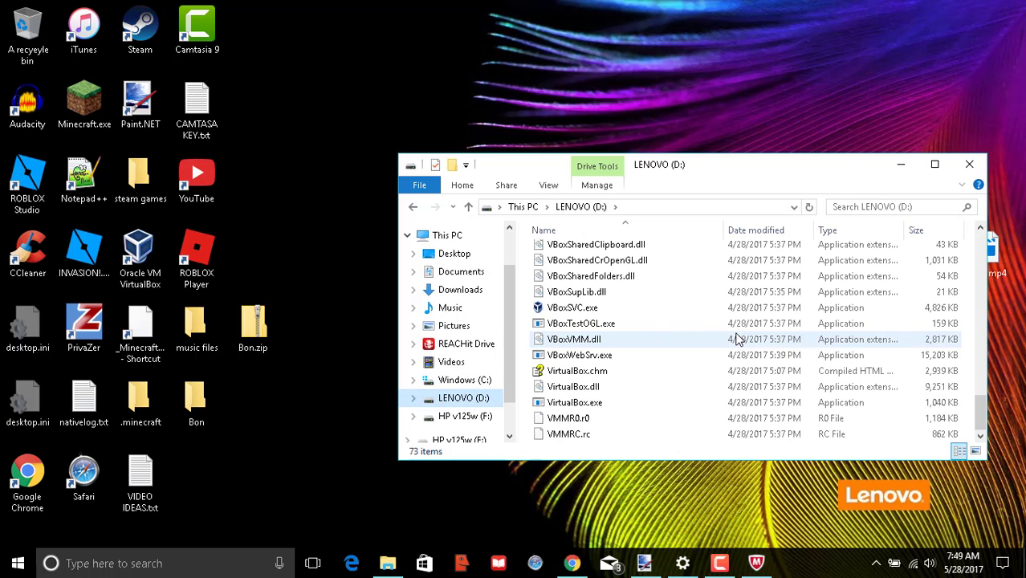
{"action": "left_click", "coordinate": [476, 416]}
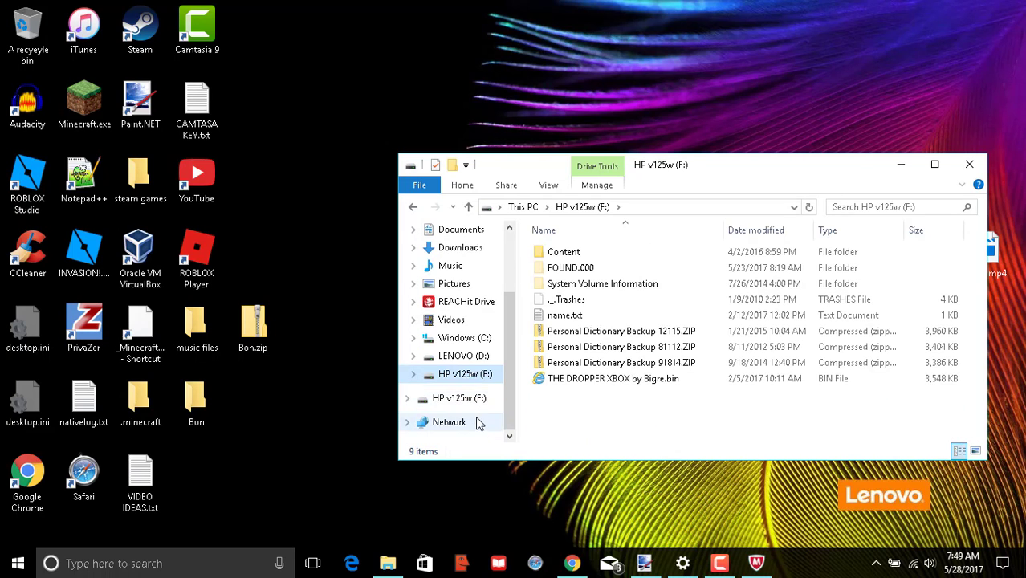
Search the Windows (C:) drive for "bon"
{"action": "left_click", "coordinate": [479, 337]}
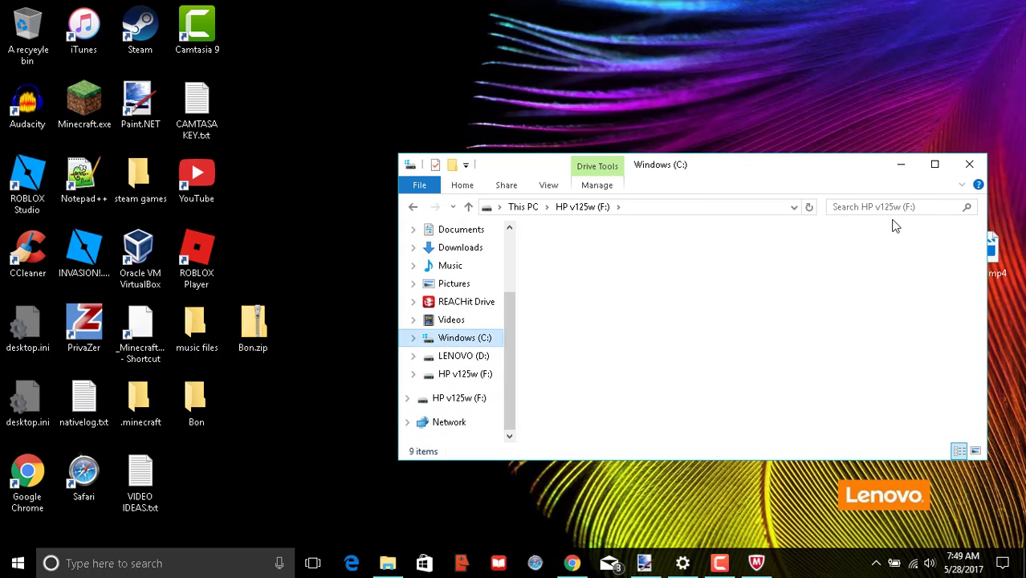
{"action": "left_click_drag", "start_coordinate": [977, 282], "coordinate": [904, 191]}
{"action": "left_click", "coordinate": [911, 207]}
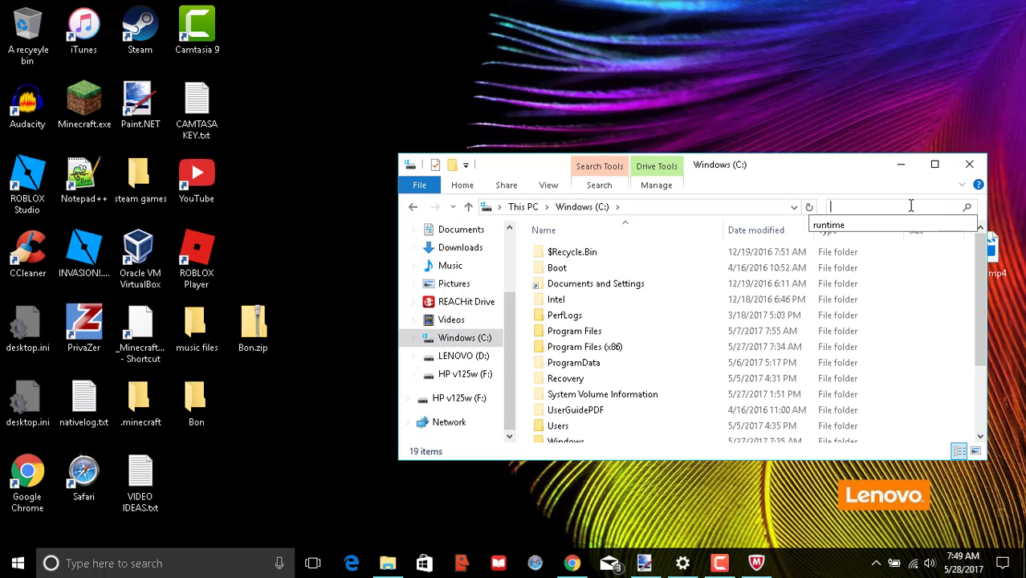
{"action": "type", "text": "bom"}
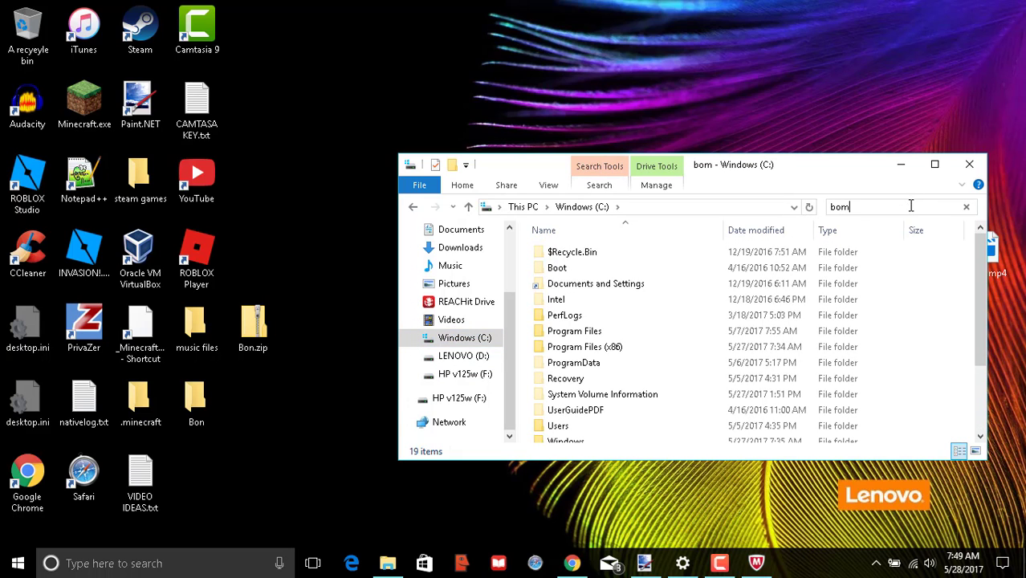
{"action": "key", "text": "BackSpace"}
{"action": "type", "text": "n"}
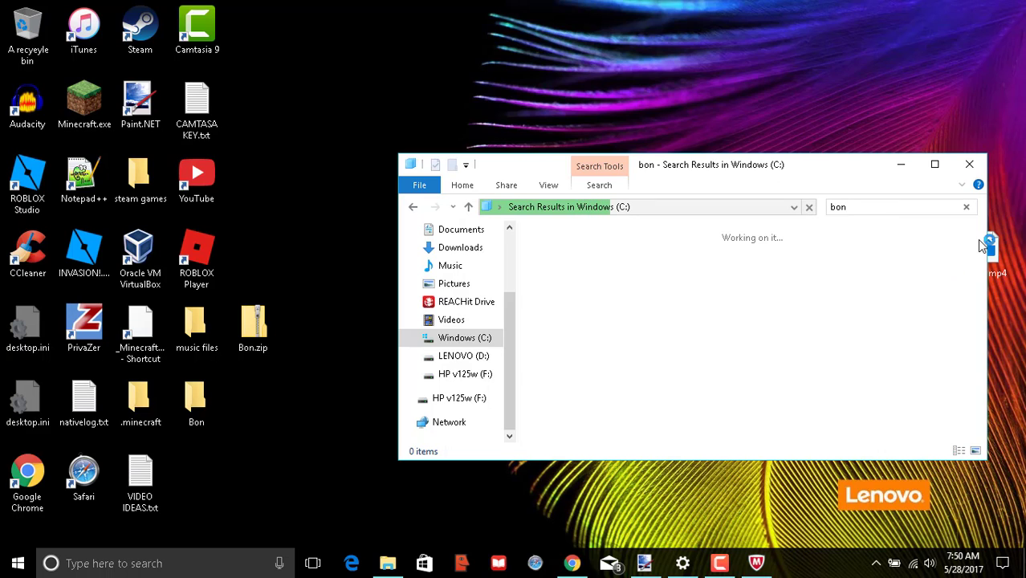
Clear the drive search and look through the Music, Downloads, Documents, Desktop and Bon folders for the missing BonziBuddy file
{"action": "left_click", "coordinate": [965, 207]}
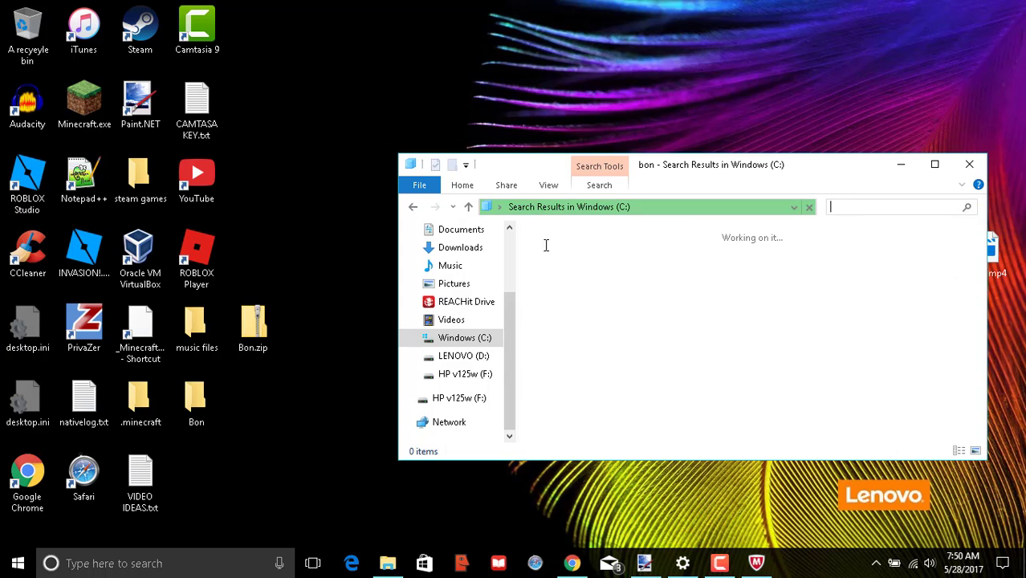
{"action": "left_click", "coordinate": [478, 264]}
{"action": "left_click", "coordinate": [477, 250]}
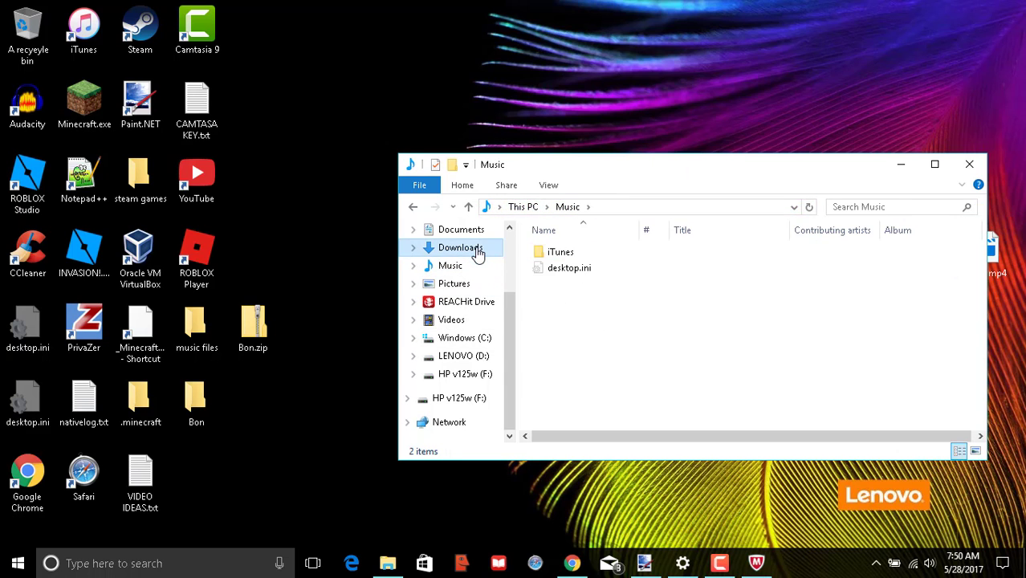
{"action": "left_click", "coordinate": [484, 230]}
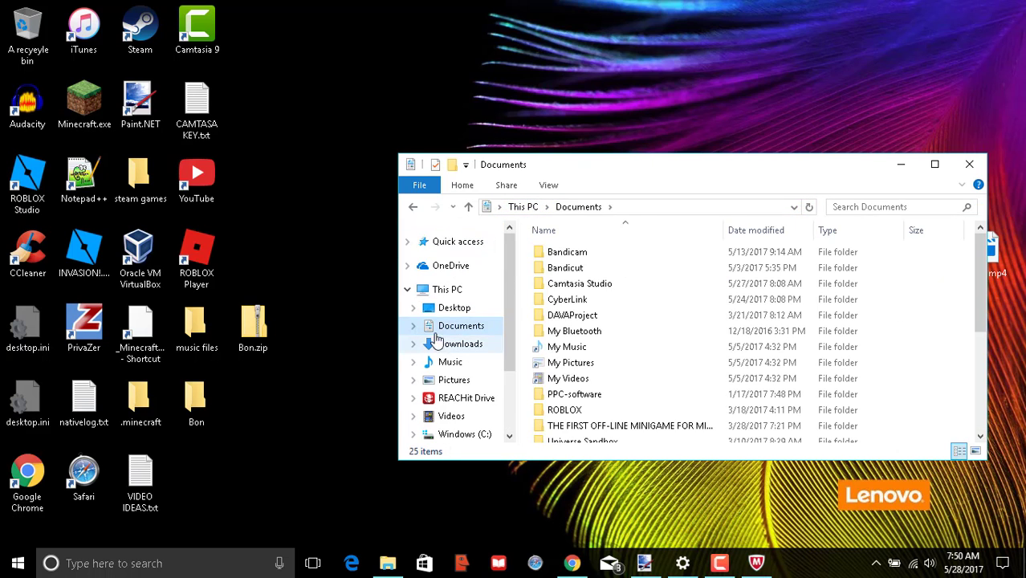
{"action": "left_click", "coordinate": [428, 299]}
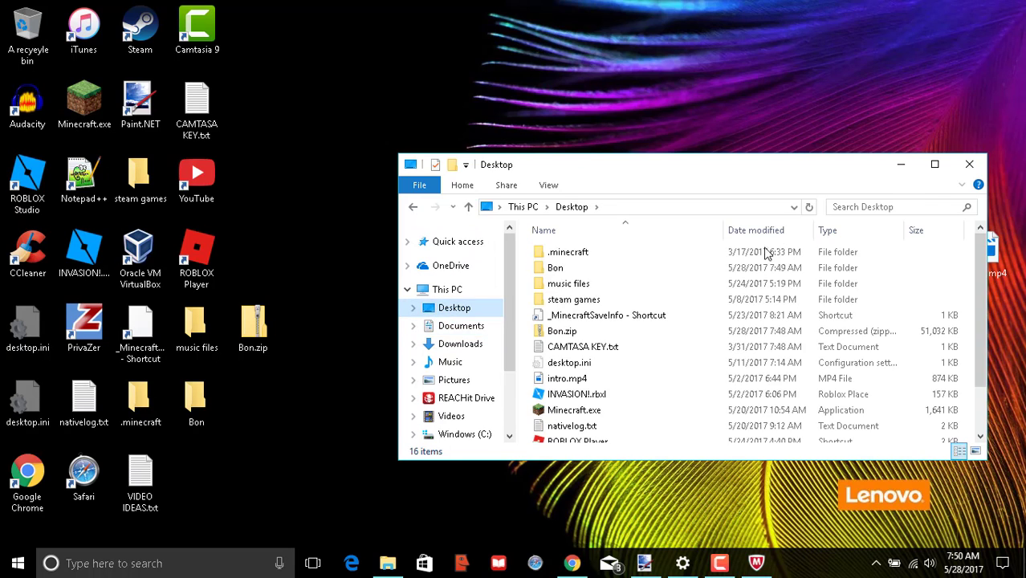
{"action": "double_click", "coordinate": [663, 271]}
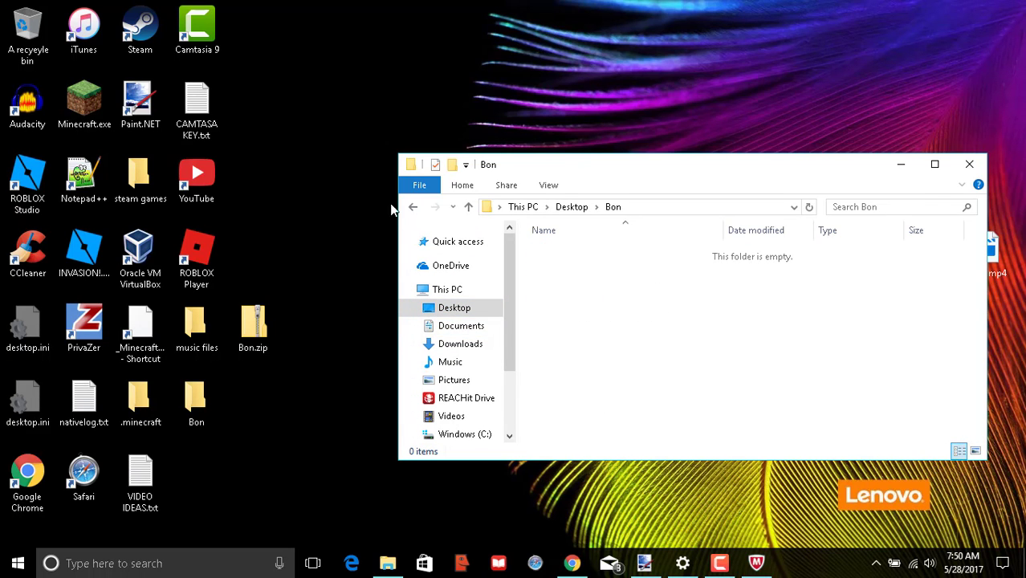
{"action": "left_click", "coordinate": [413, 206]}
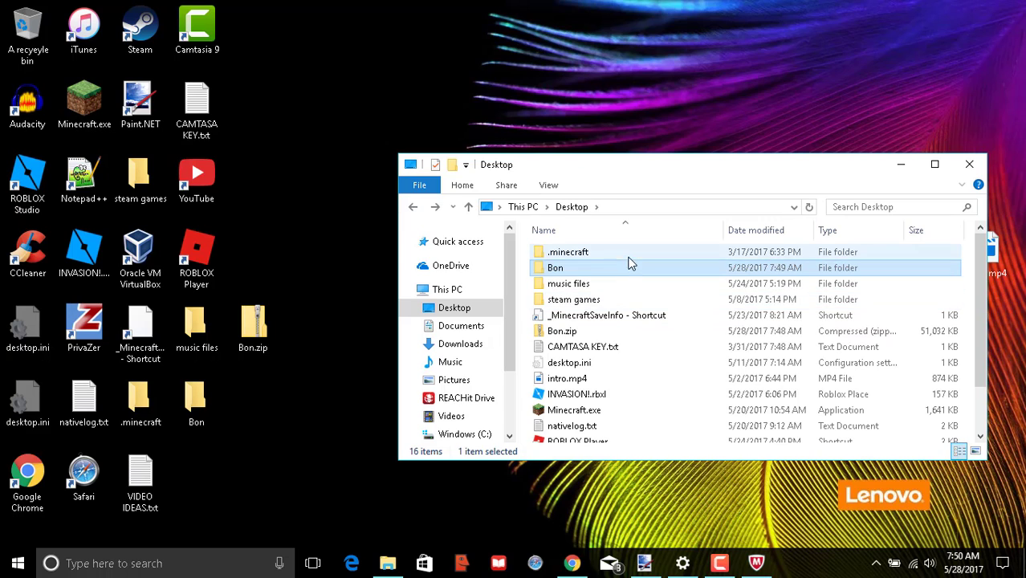
Try to copy BonziBuddy432.exe out of the desktop's Bon.zip into the Bon folder, checking the folder and repeating the copy
{"action": "double_click", "coordinate": [614, 331]}
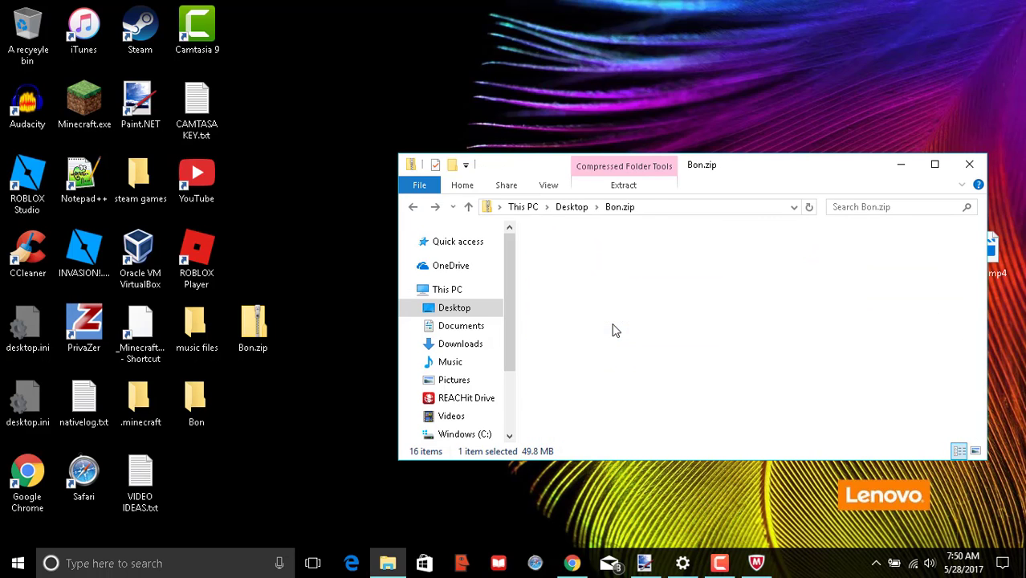
{"action": "left_click", "coordinate": [606, 255]}
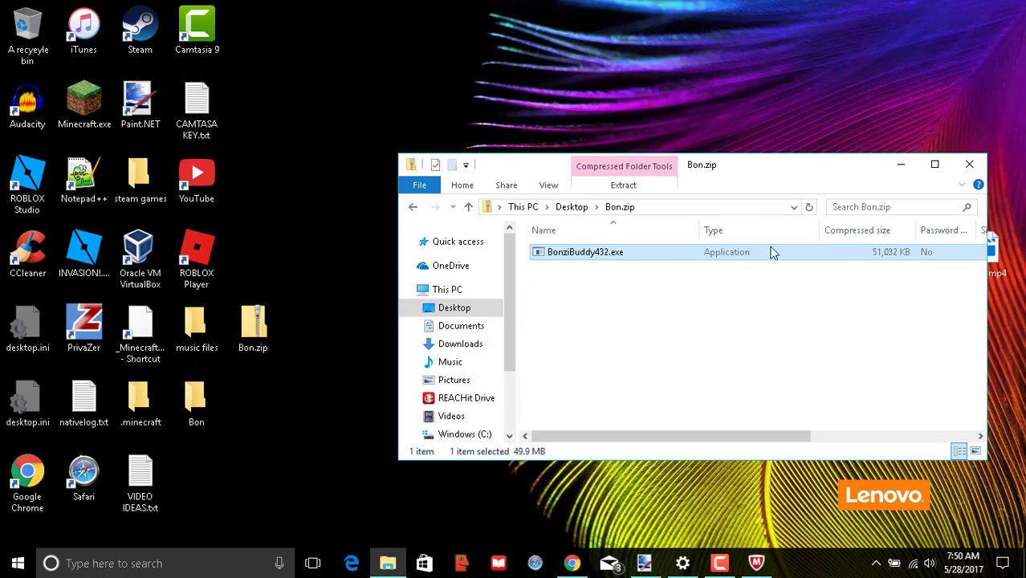
{"action": "left_click_drag", "start_coordinate": [707, 435], "coordinate": [582, 321]}
{"action": "left_click_drag", "start_coordinate": [590, 254], "coordinate": [197, 425]}
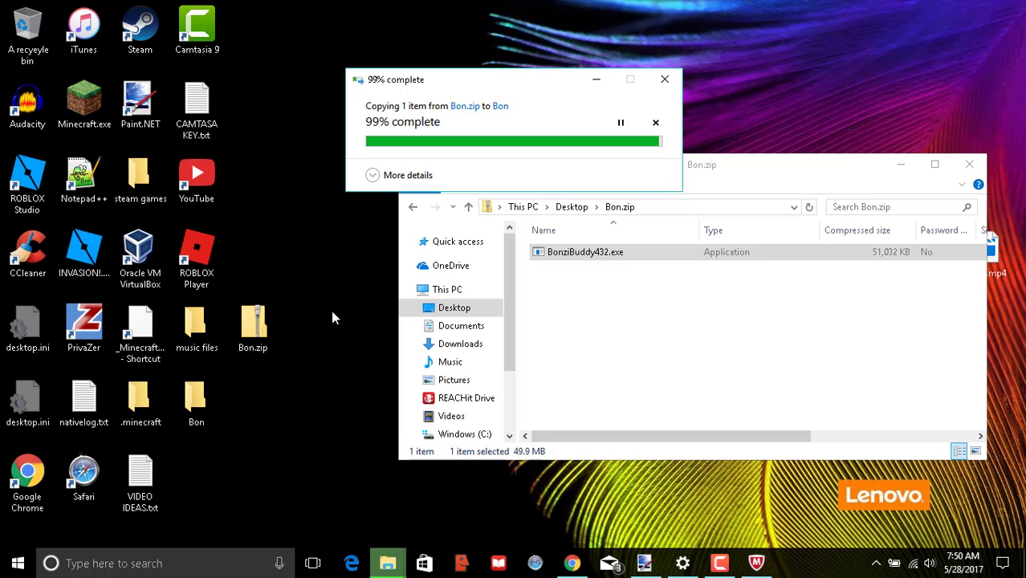
{"action": "double_click", "coordinate": [201, 415]}
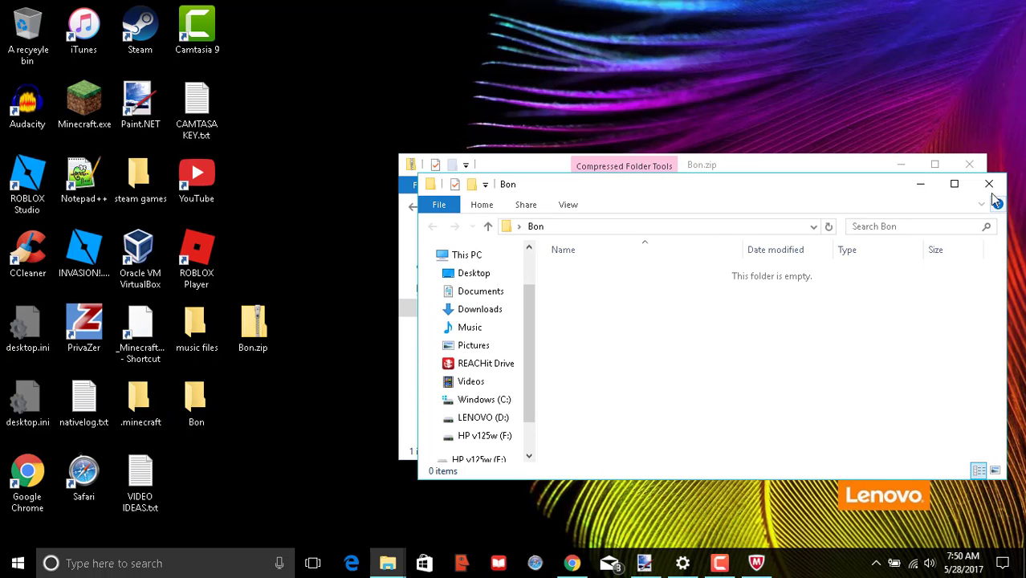
{"action": "left_click", "coordinate": [989, 185]}
{"action": "left_click_drag", "start_coordinate": [623, 254], "coordinate": [208, 416]}
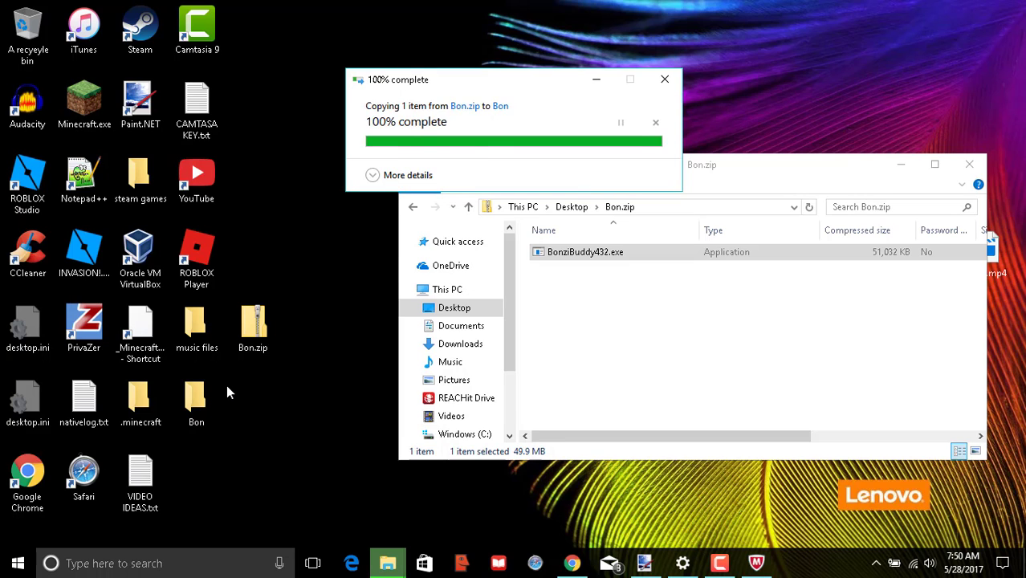
Try to run BonziBuddy432.exe directly from inside Bon.zip
{"action": "left_click_drag", "start_coordinate": [741, 255], "coordinate": [664, 350]}
{"action": "right_click", "coordinate": [676, 259]}
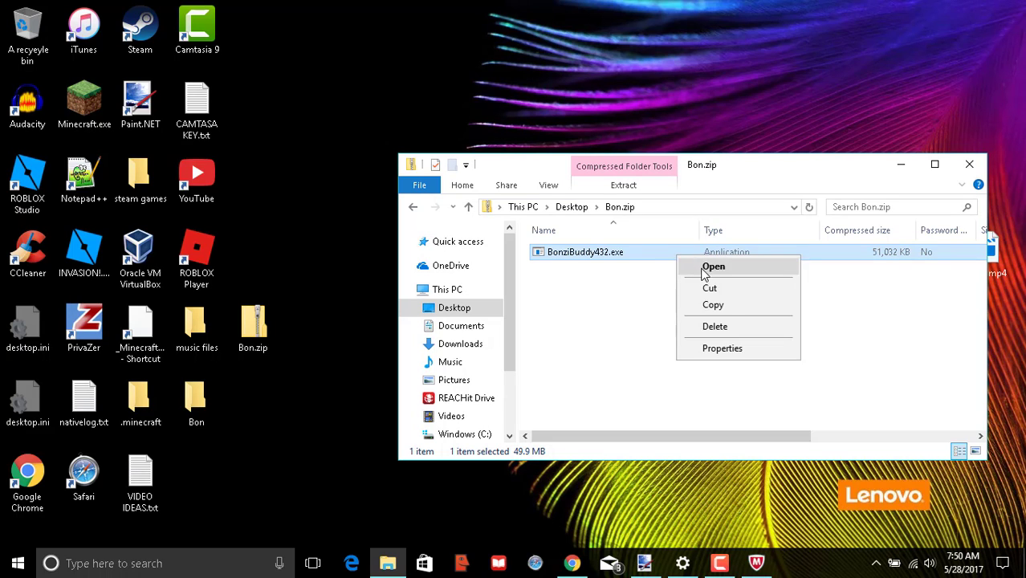
{"action": "left_click", "coordinate": [703, 265]}
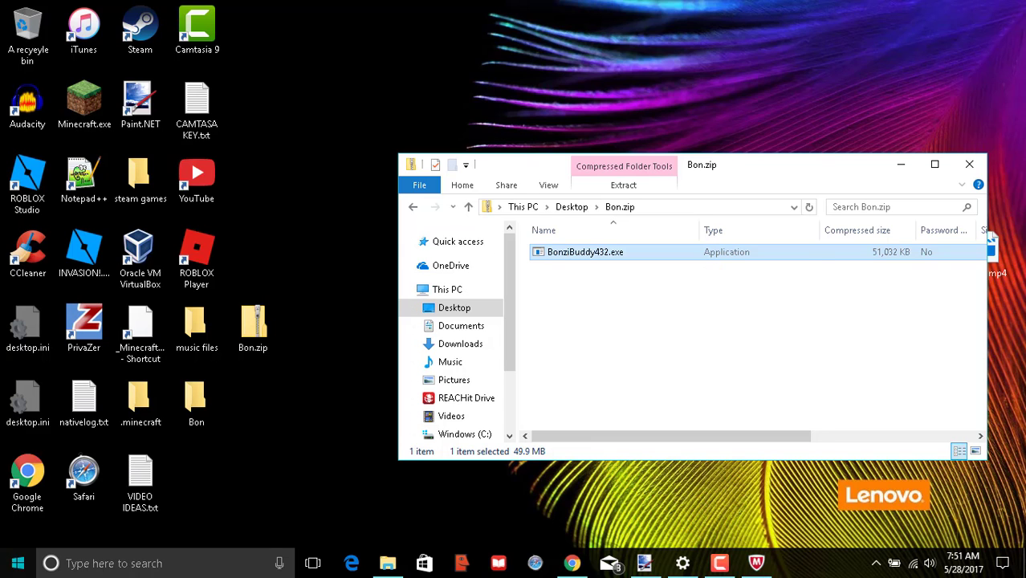
Look through the list of installed apps for BonziBuddy and search the computer for "bon"
{"action": "left_click", "coordinate": [18, 562]}
{"action": "scroll", "coordinate": [85, 337], "scroll_direction": "down", "scroll_amount": 3}
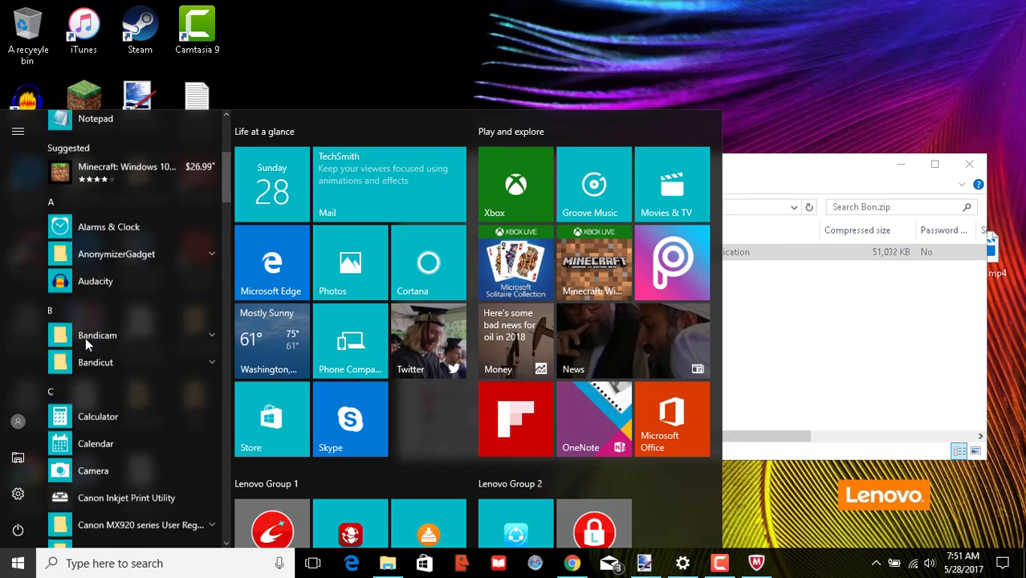
{"action": "scroll", "coordinate": [85, 338], "scroll_direction": "down", "scroll_amount": 15}
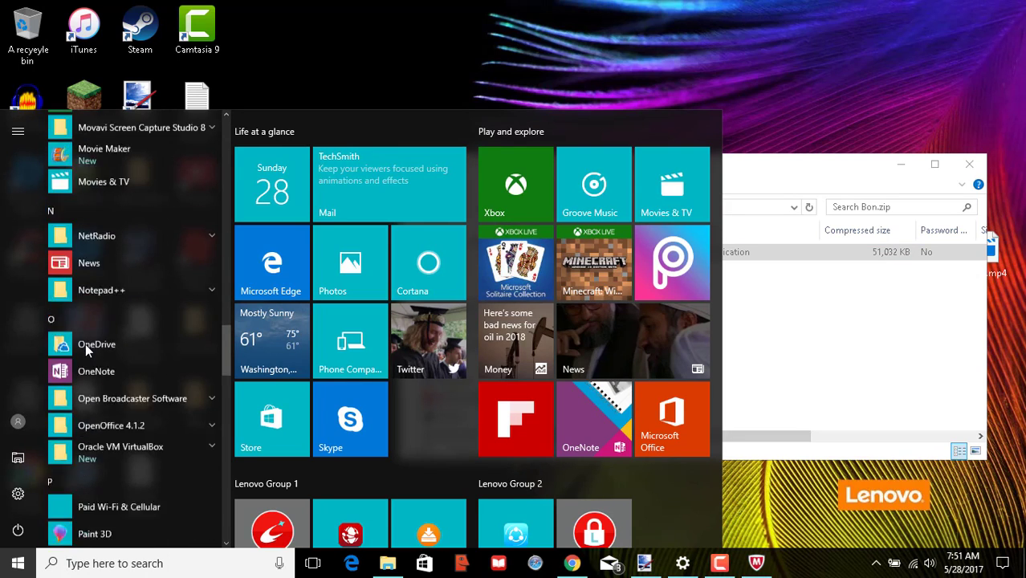
{"action": "scroll", "coordinate": [85, 342], "scroll_direction": "down", "scroll_amount": 7}
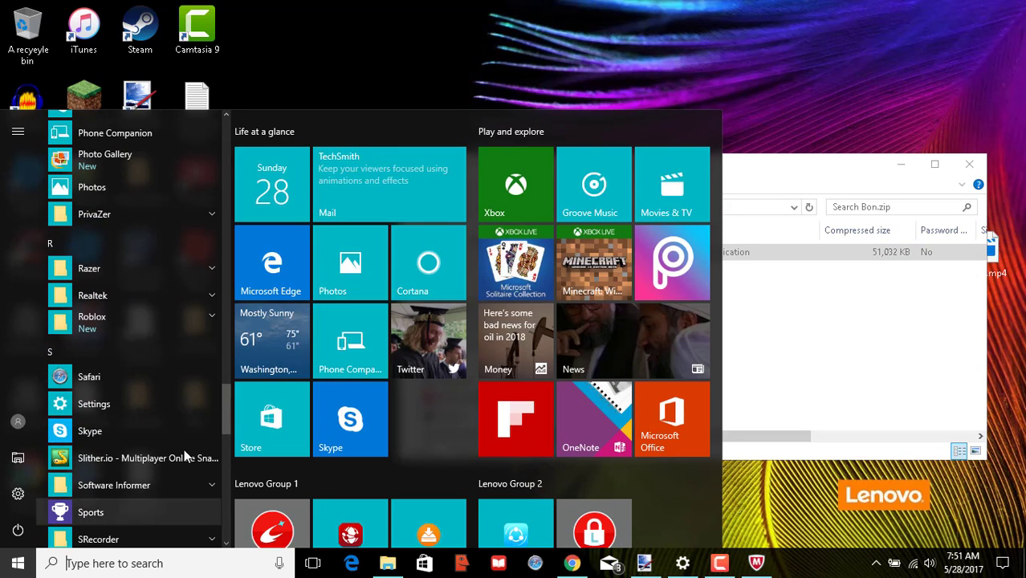
{"action": "scroll", "coordinate": [212, 421], "scroll_direction": "down", "scroll_amount": 8}
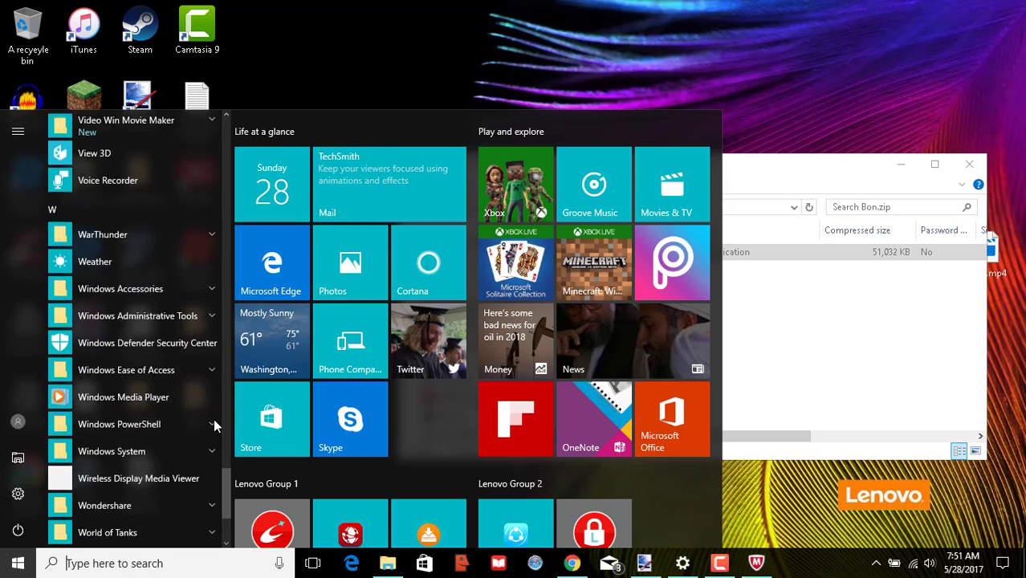
{"action": "type", "text": "b"}
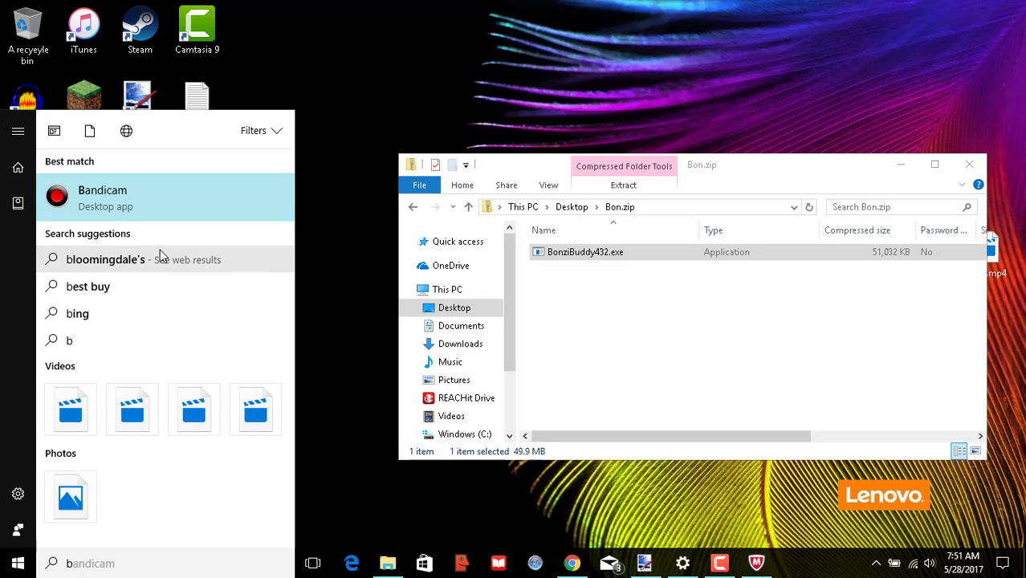
{"action": "type", "text": "on"}
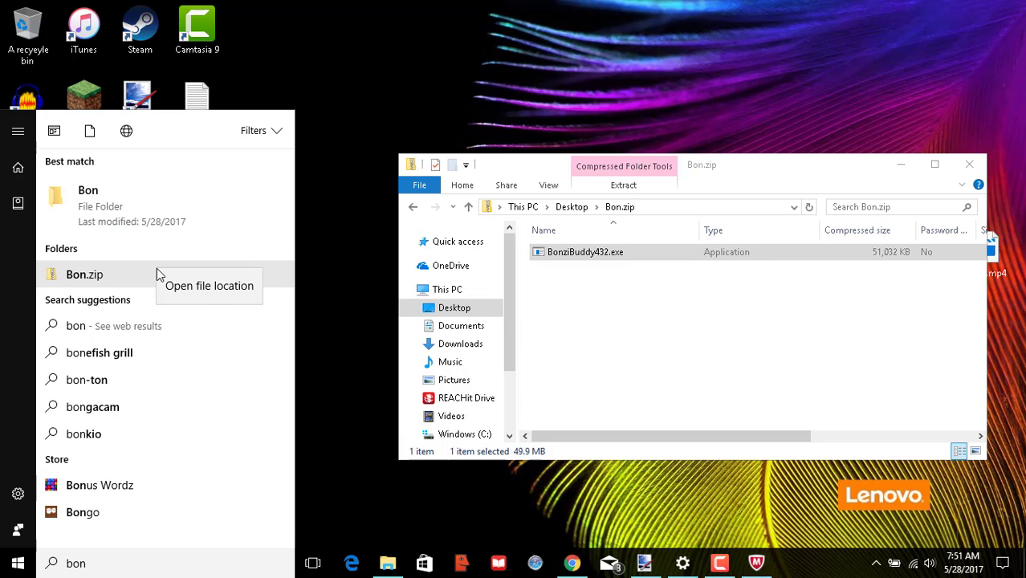
Open the file location of Bon.zip from the search results, inspect BonziBuddy432.exe inside the archive, and close that window
{"action": "left_click", "coordinate": [219, 299]}
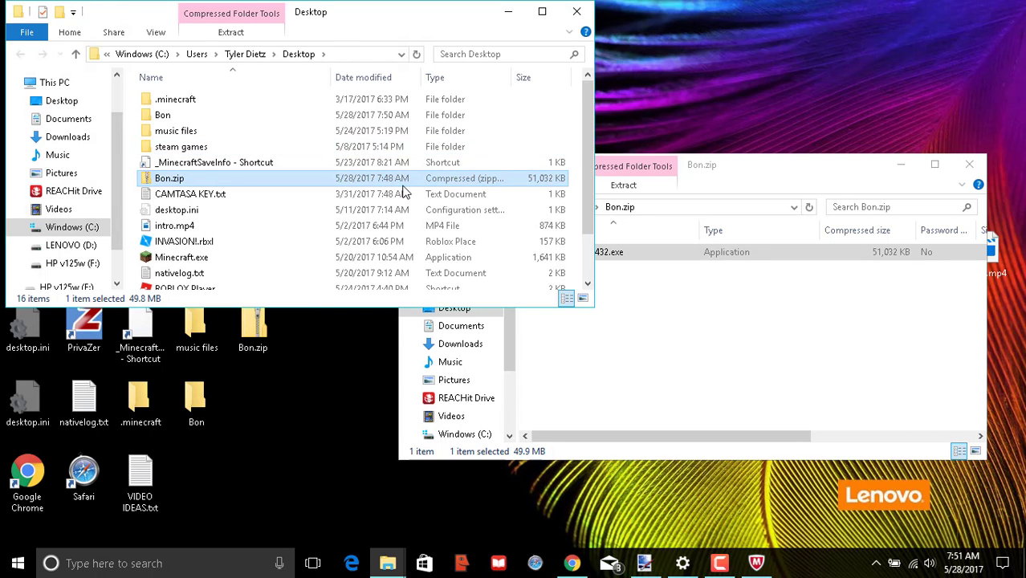
{"action": "double_click", "coordinate": [404, 183]}
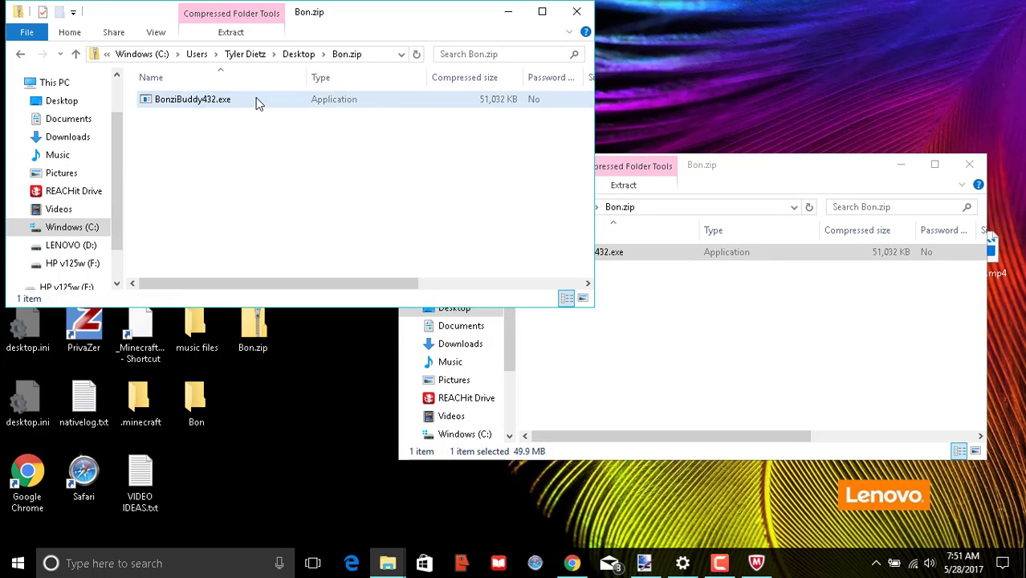
{"action": "left_click", "coordinate": [257, 102]}
{"action": "left_click_drag", "start_coordinate": [257, 102], "coordinate": [707, 369]}
{"action": "left_click", "coordinate": [576, 12]}
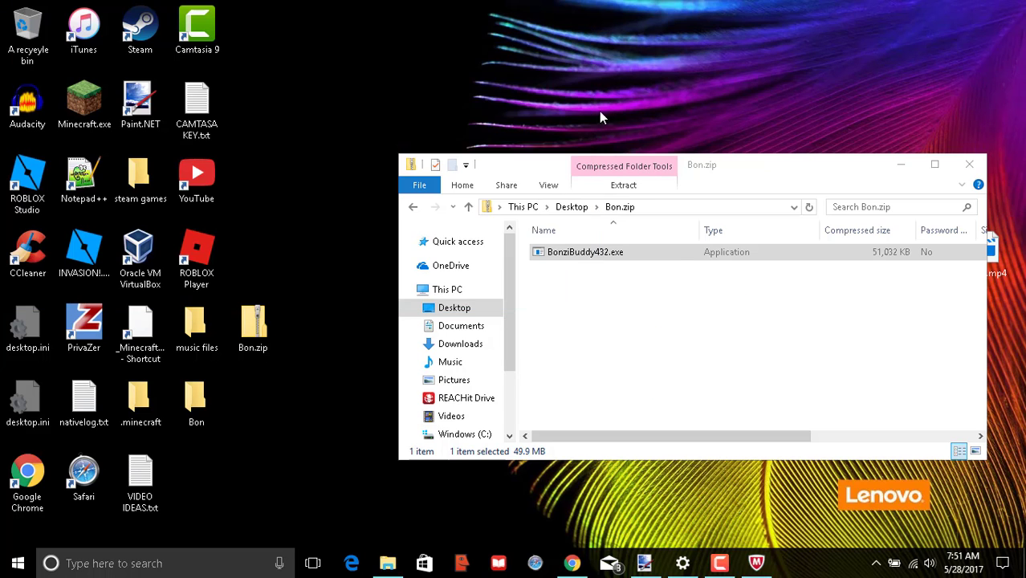
Extract all of Bon.zip into the existing Bon folder on the desktop and close the extracted folder's window
{"action": "left_click", "coordinate": [272, 321]}
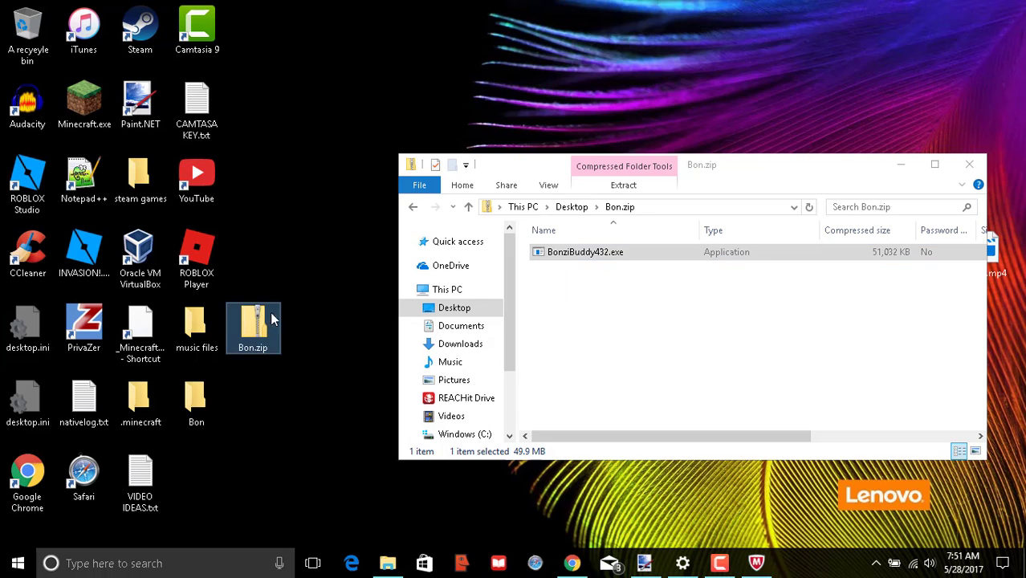
{"action": "right_click", "coordinate": [270, 313]}
{"action": "left_click", "coordinate": [349, 207]}
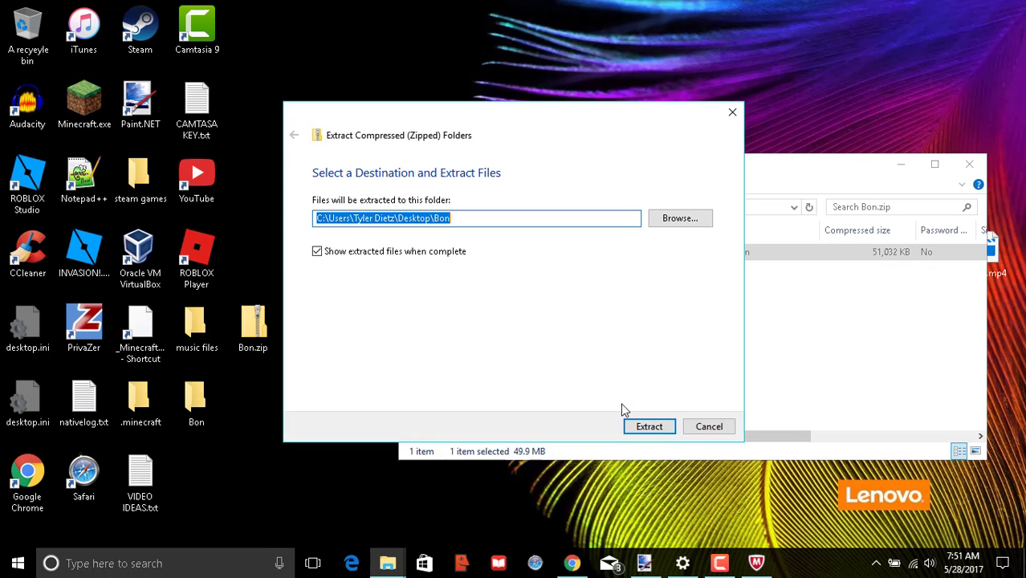
{"action": "left_click", "coordinate": [642, 427]}
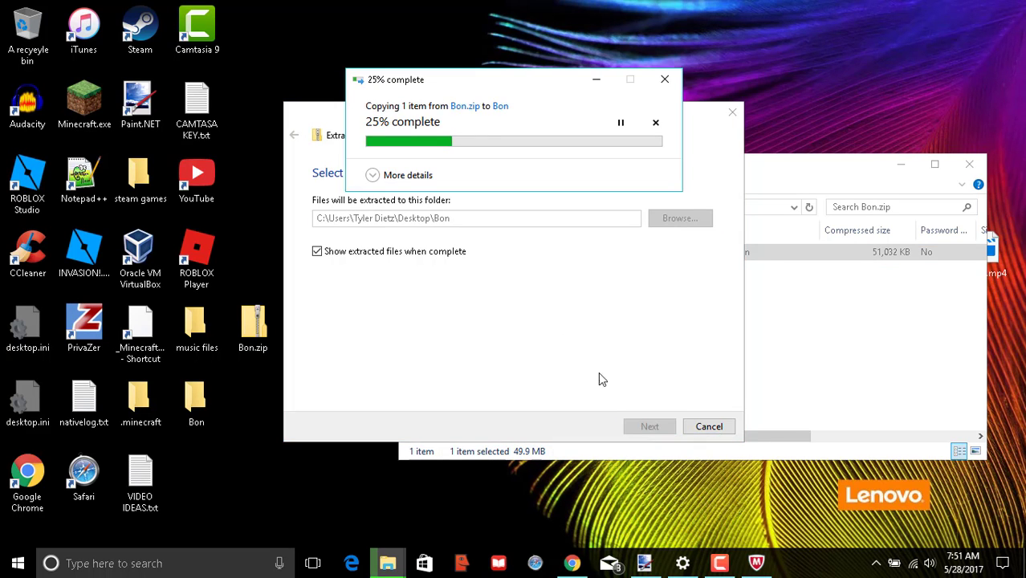
{"action": "left_click", "coordinate": [375, 176]}
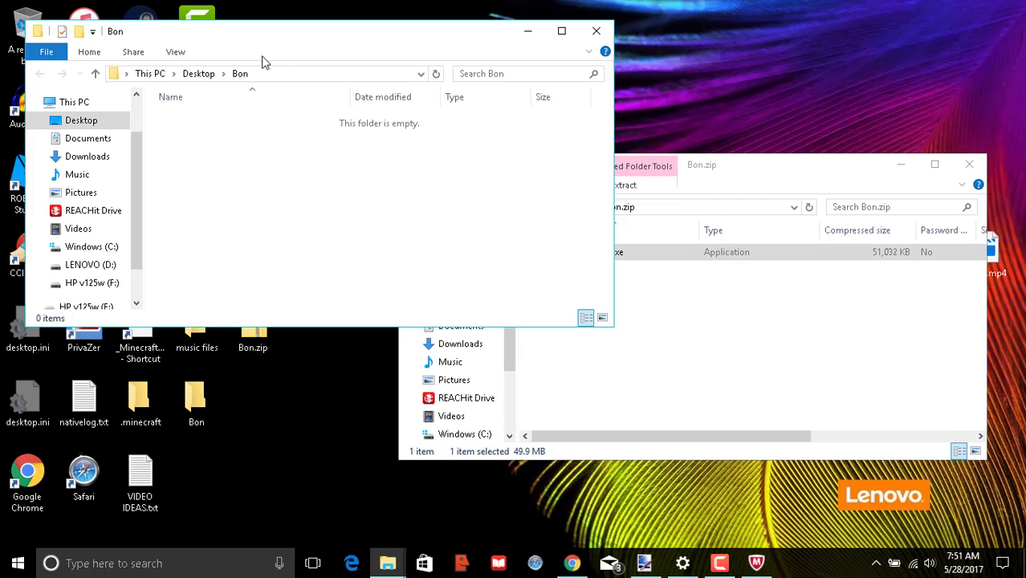
{"action": "left_click", "coordinate": [608, 33]}
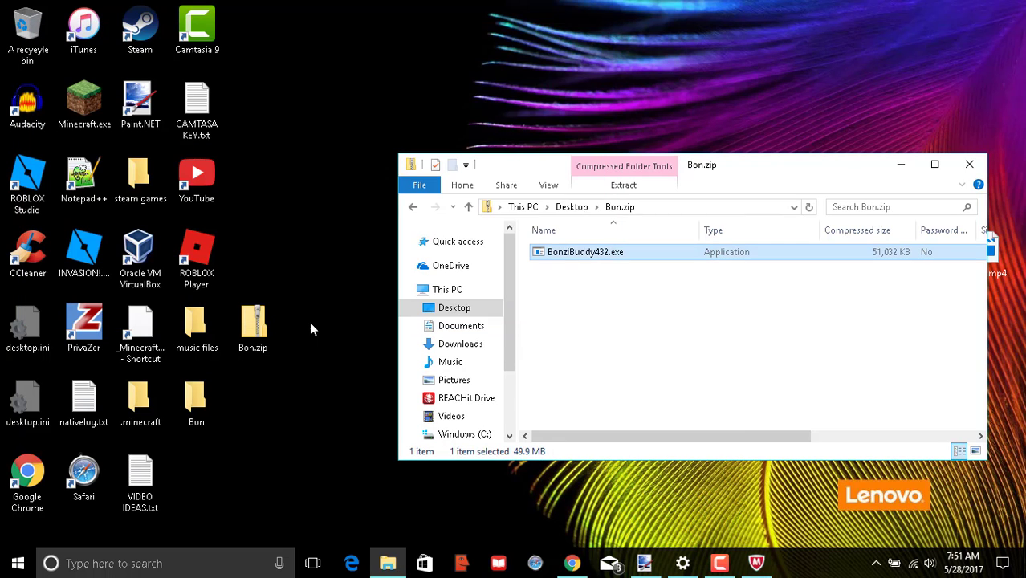
Move the desktop's Bon folder to the recycle bin and empty the bin
{"action": "left_click_drag", "start_coordinate": [196, 401], "coordinate": [36, 48]}
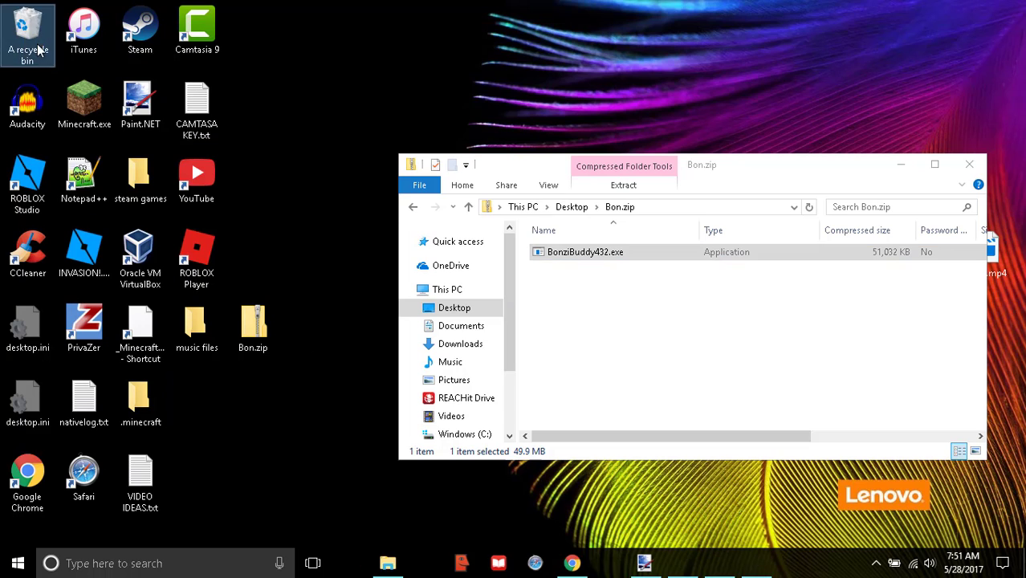
{"action": "right_click", "coordinate": [37, 47]}
{"action": "left_click", "coordinate": [99, 72]}
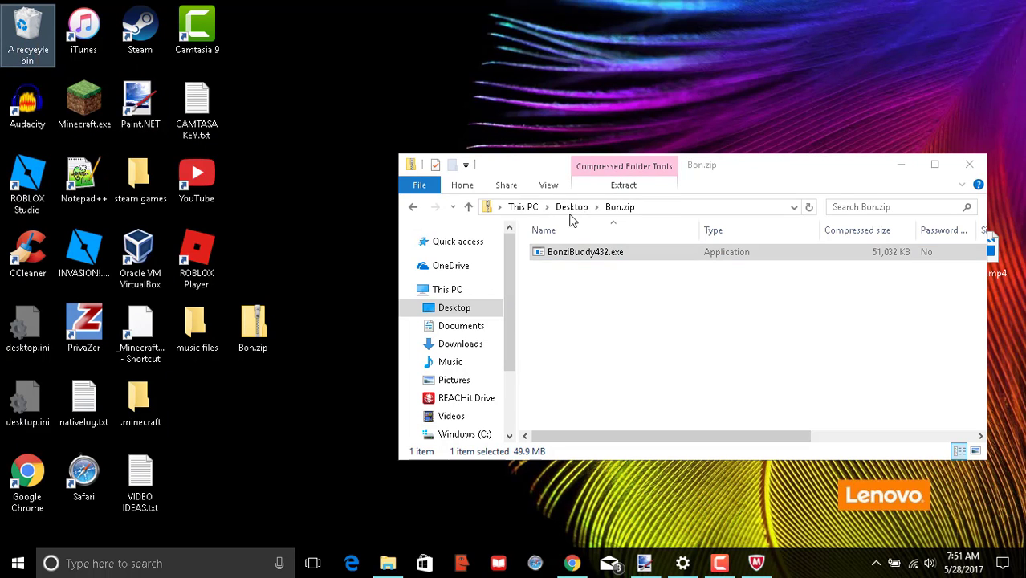
Extract all of Bon.zip again into a fresh Bon folder on the desktop, showing the extracted files when complete
{"action": "left_click", "coordinate": [598, 348]}
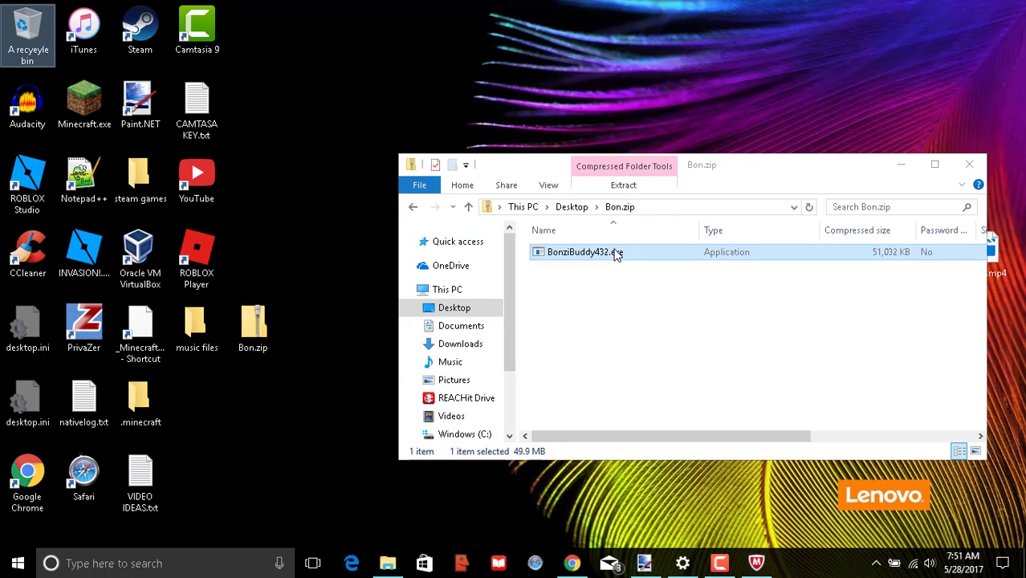
{"action": "right_click", "coordinate": [614, 255]}
{"action": "left_click", "coordinate": [263, 309]}
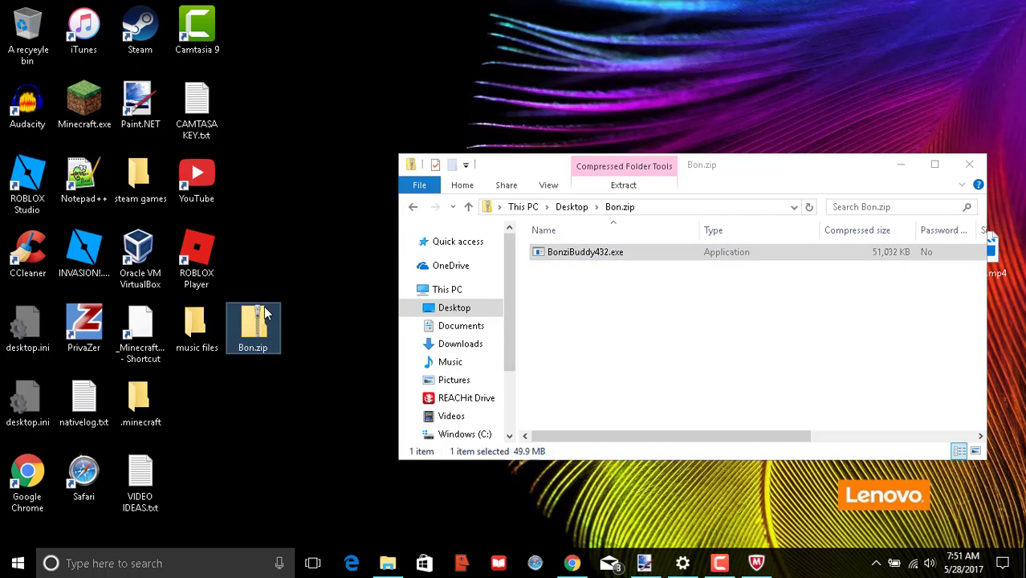
{"action": "right_click", "coordinate": [263, 308]}
{"action": "left_click", "coordinate": [341, 205]}
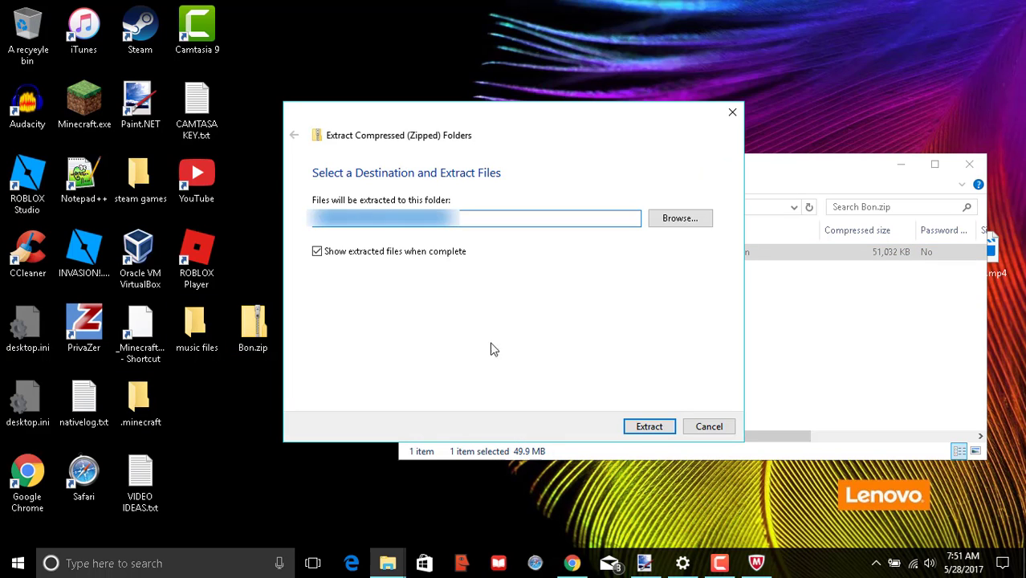
{"action": "left_click", "coordinate": [644, 426]}
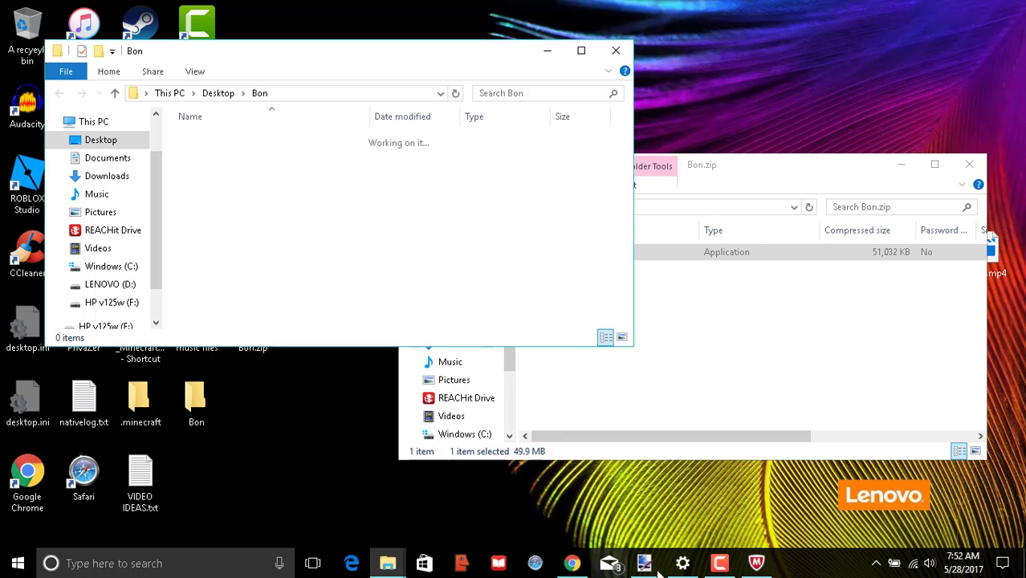
Expand the ribbon in the newly extracted Bon folder's window
{"action": "left_click", "coordinate": [719, 564]}
{"action": "left_click", "coordinate": [719, 564]}
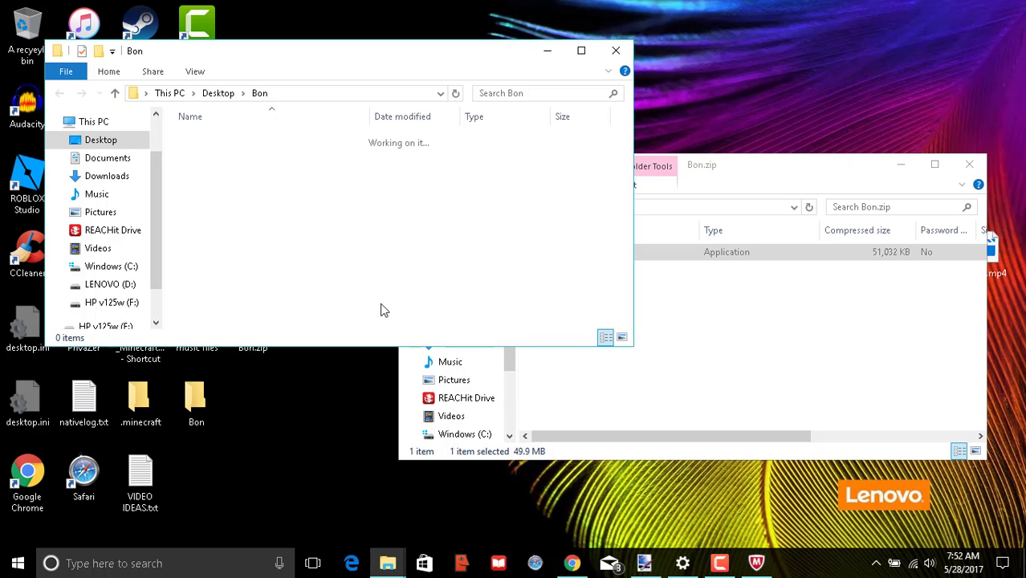
{"action": "left_click", "coordinate": [607, 71]}
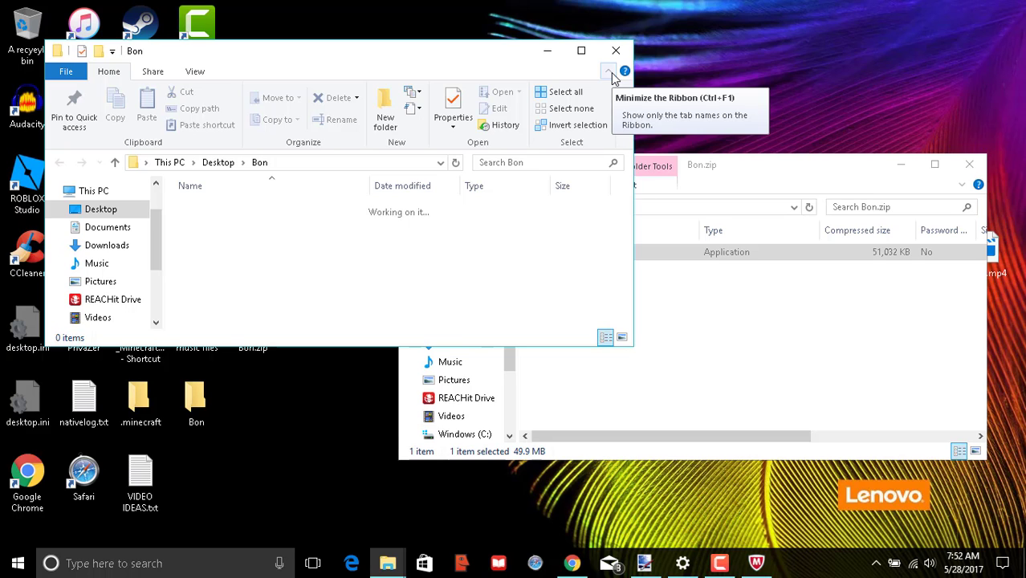
{"action": "left_click", "coordinate": [610, 74]}
{"action": "left_click", "coordinate": [610, 74]}
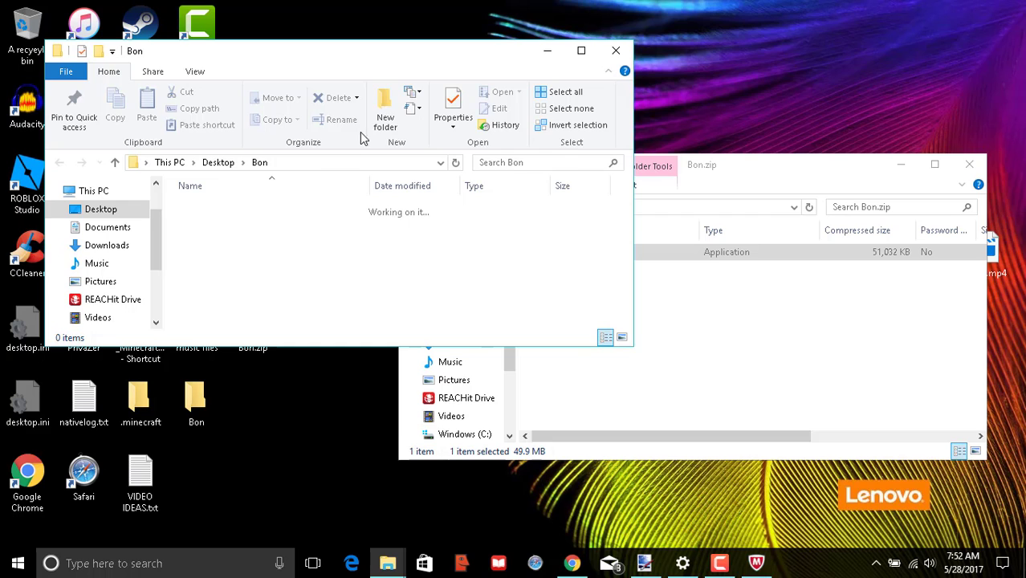
{"action": "left_click", "coordinate": [609, 70]}
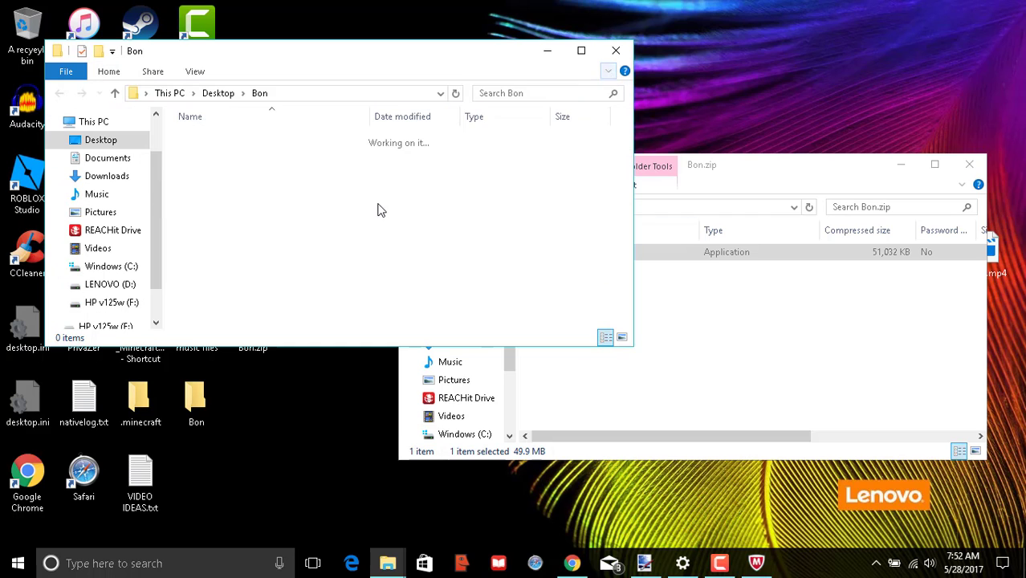
{"action": "left_click", "coordinate": [581, 51]}
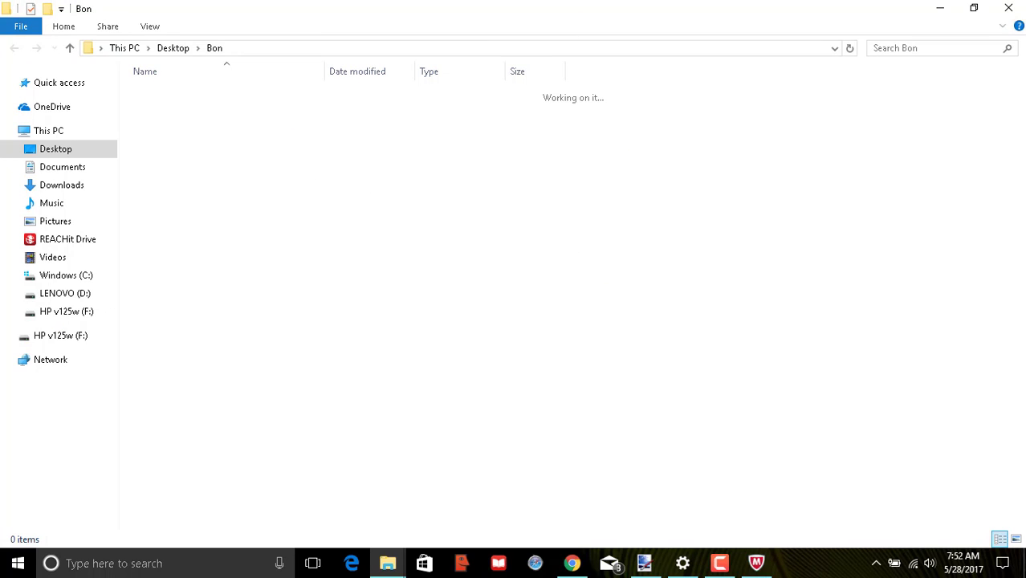
{"action": "left_click", "coordinate": [1002, 27]}
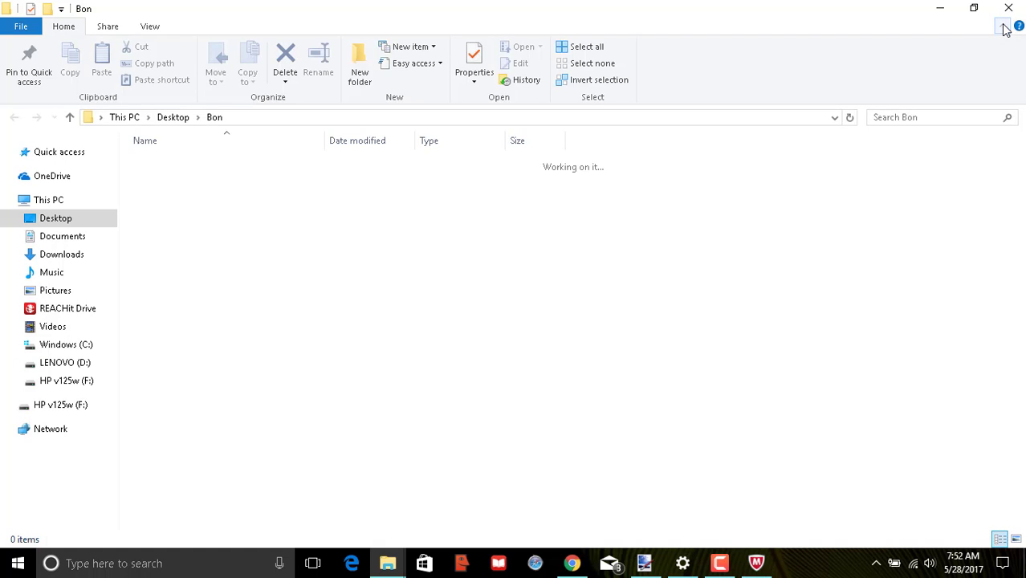
{"action": "left_click", "coordinate": [1003, 26]}
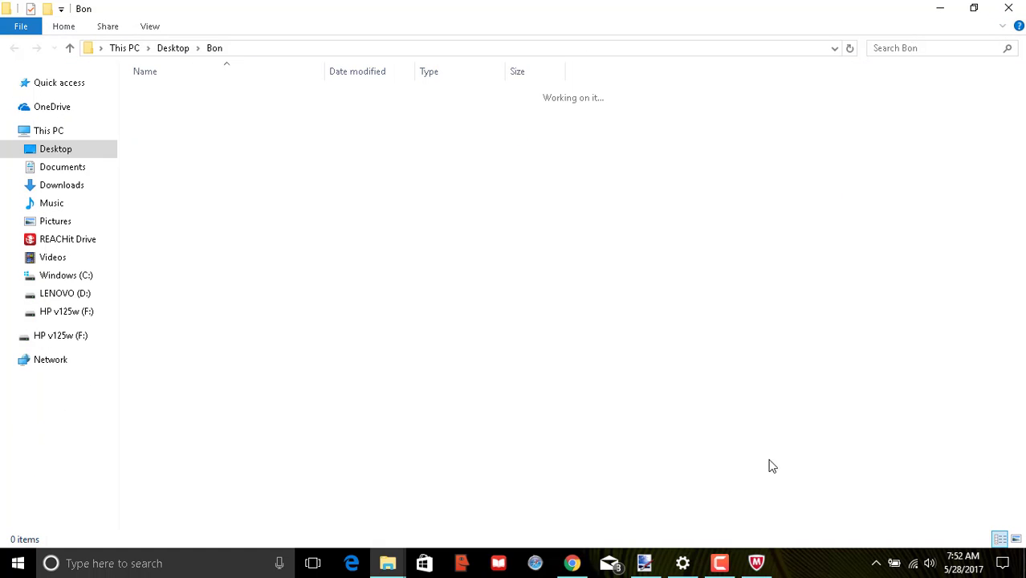
{"action": "mouse_move", "coordinate": [387, 563]}
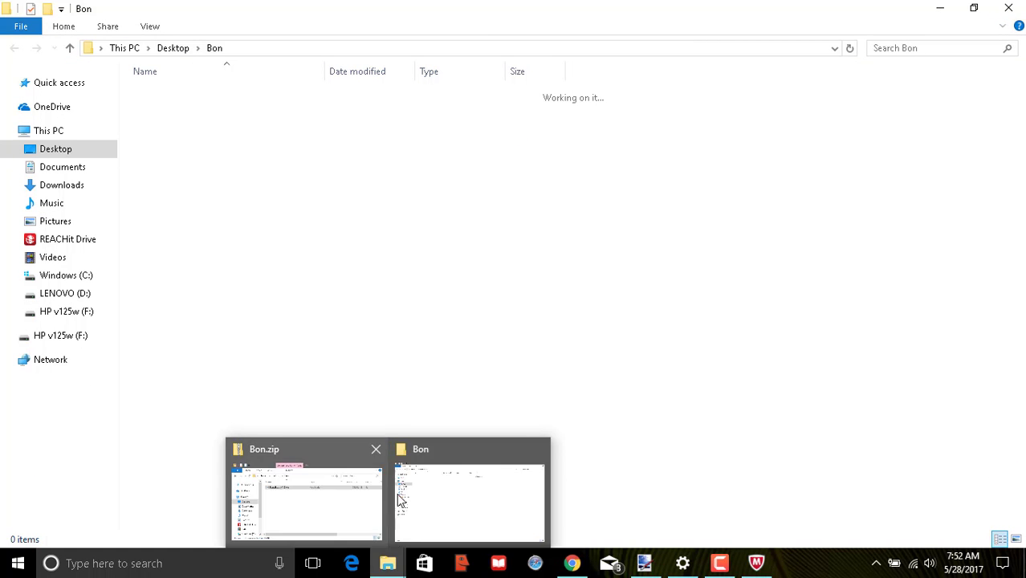
{"action": "left_click", "coordinate": [401, 499]}
{"action": "left_click", "coordinate": [974, 8]}
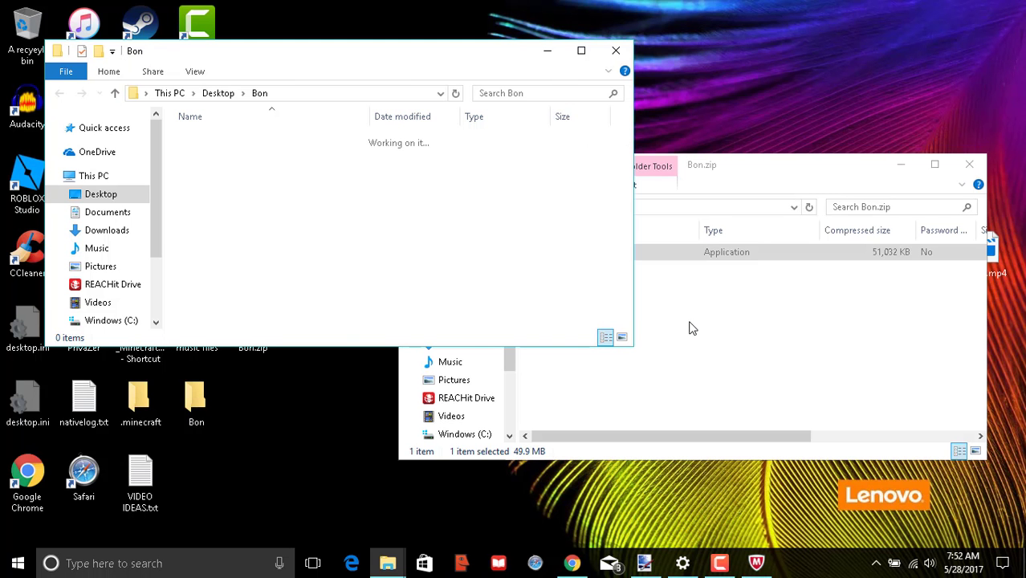
{"action": "left_click", "coordinate": [767, 170]}
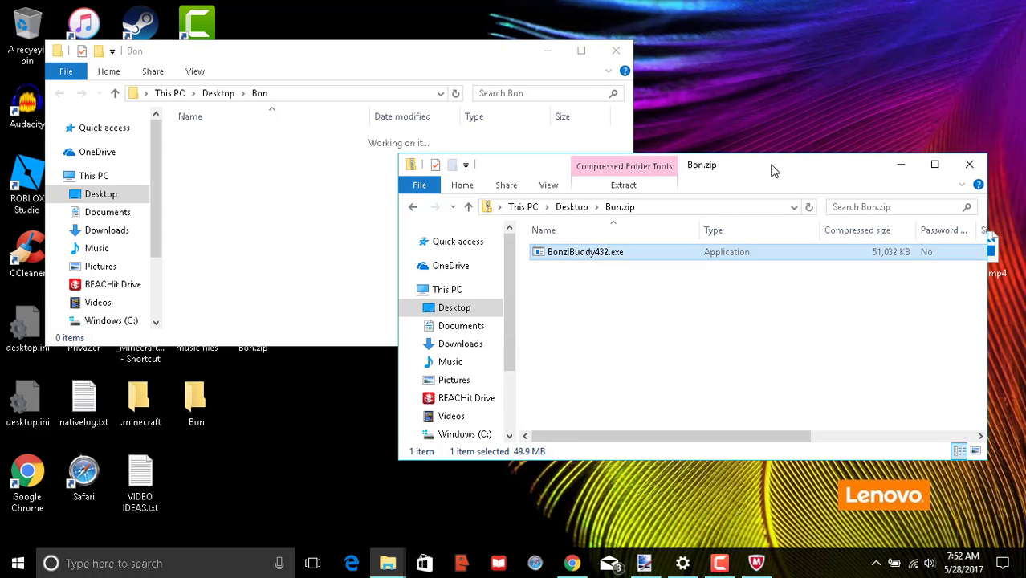
Search the extracted Bon folder for "Bonzi", and close the folder's window
{"action": "left_click", "coordinate": [545, 93]}
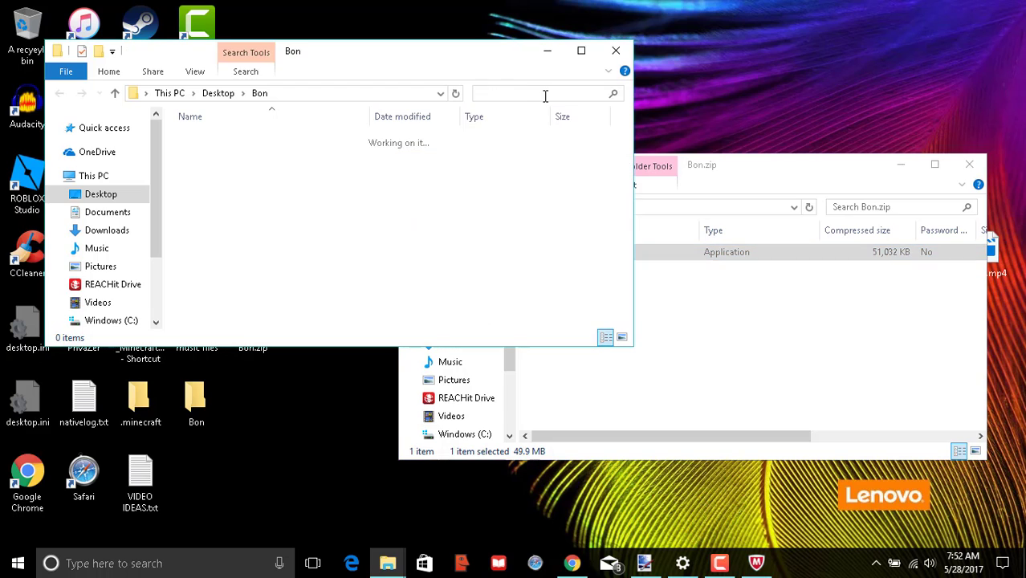
{"action": "type", "text": "Bonzi"}
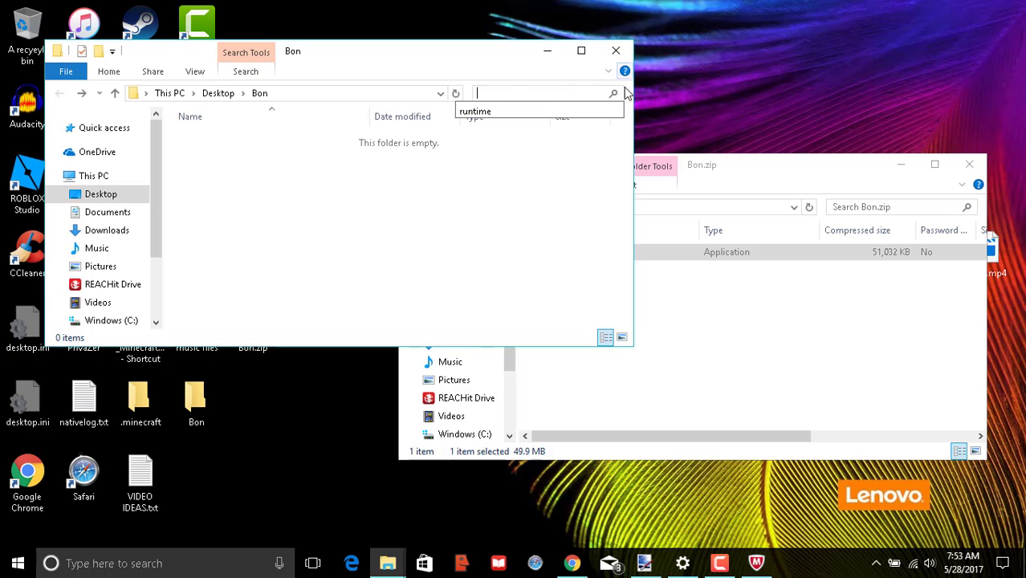
{"action": "left_click", "coordinate": [616, 50]}
Try to copy BonziBuddy432.exe from Bon.zip into the Bon folder on the desktop
{"action": "left_click_drag", "start_coordinate": [631, 256], "coordinate": [207, 430]}
{"action": "left_click_drag", "start_coordinate": [199, 430], "coordinate": [199, 430]}
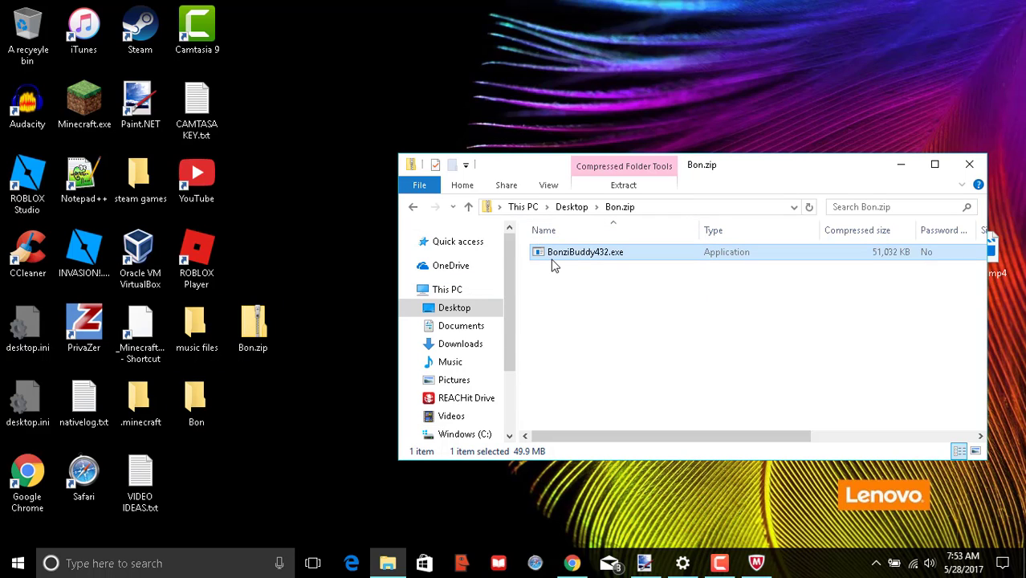
Switch to Chrome, open a new tab and try to load BonziBuddy432.exe from Bon.zip into it
{"action": "left_click_drag", "start_coordinate": [554, 254], "coordinate": [319, 12]}
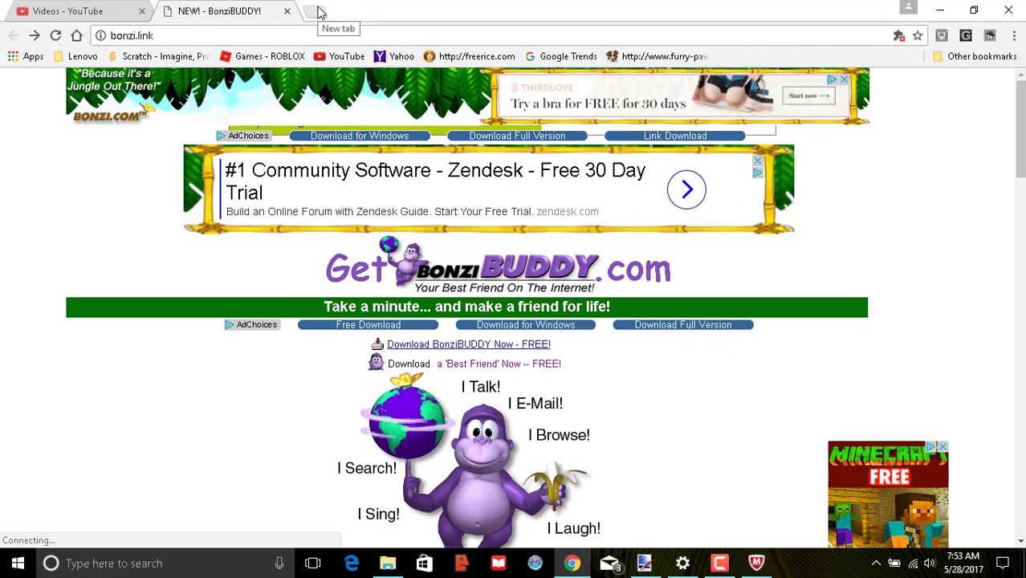
{"action": "left_click", "coordinate": [320, 12]}
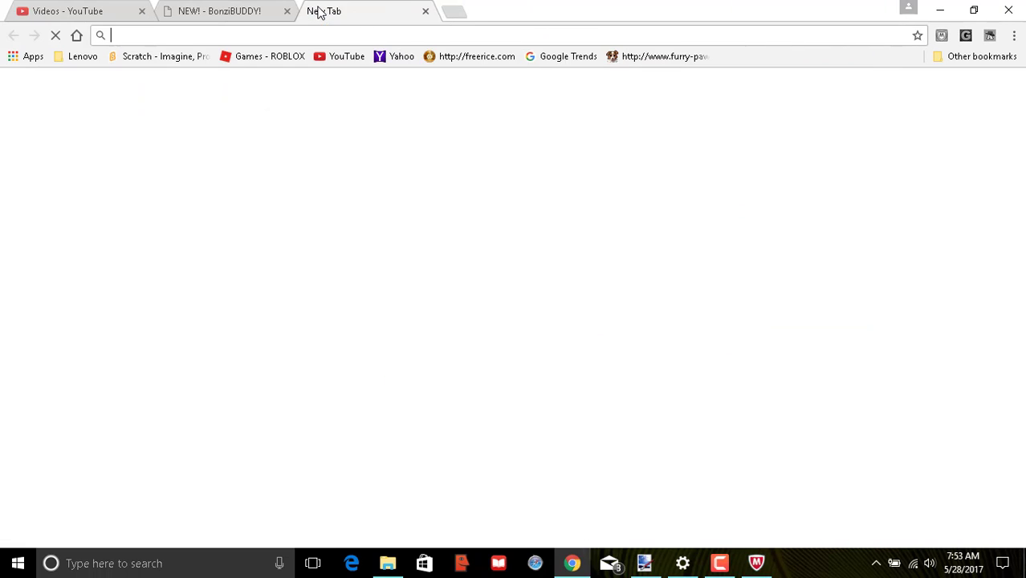
{"action": "left_click", "coordinate": [385, 563]}
{"action": "left_click_drag", "start_coordinate": [634, 265], "coordinate": [392, 44]}
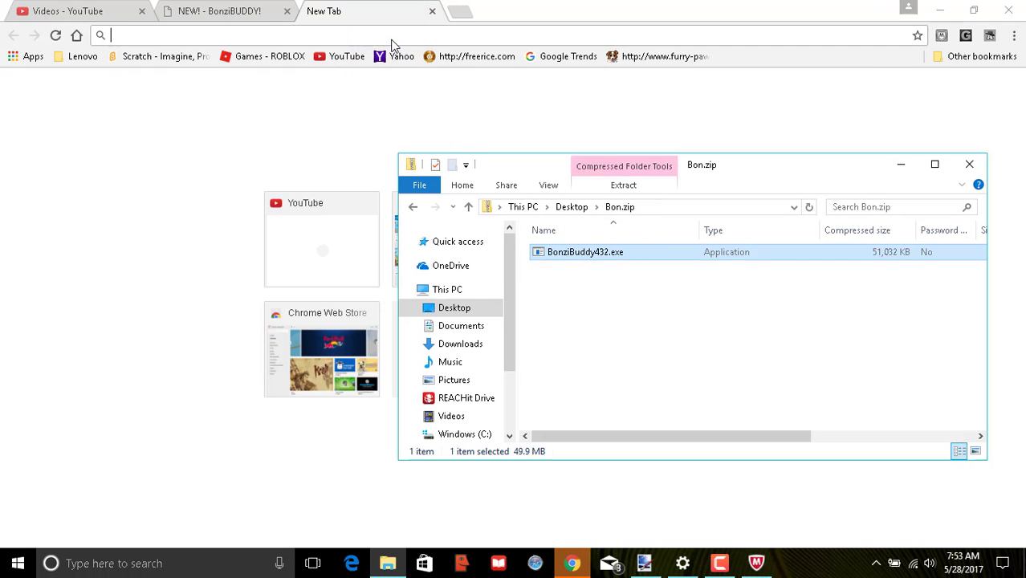
{"action": "left_click_drag", "start_coordinate": [550, 255], "coordinate": [459, 26]}
Try to copy BonziBuddy432.exe from Bon.zip and paste it into the browser's address bar
{"action": "right_click", "coordinate": [539, 253]}
{"action": "left_click", "coordinate": [597, 303]}
{"action": "left_click", "coordinate": [375, 33]}
{"action": "right_click", "coordinate": [374, 34]}
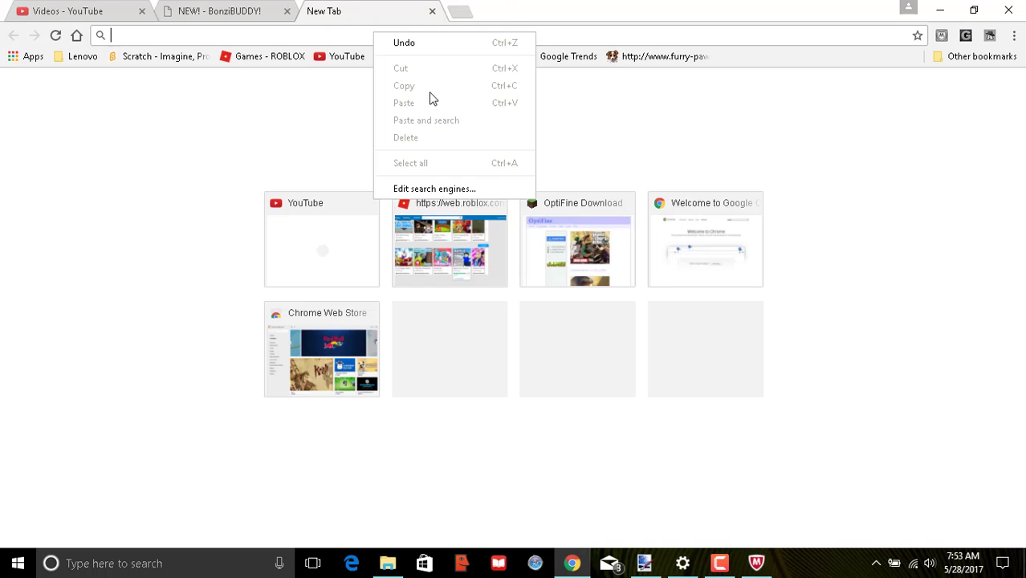
{"action": "left_click", "coordinate": [321, 32]}
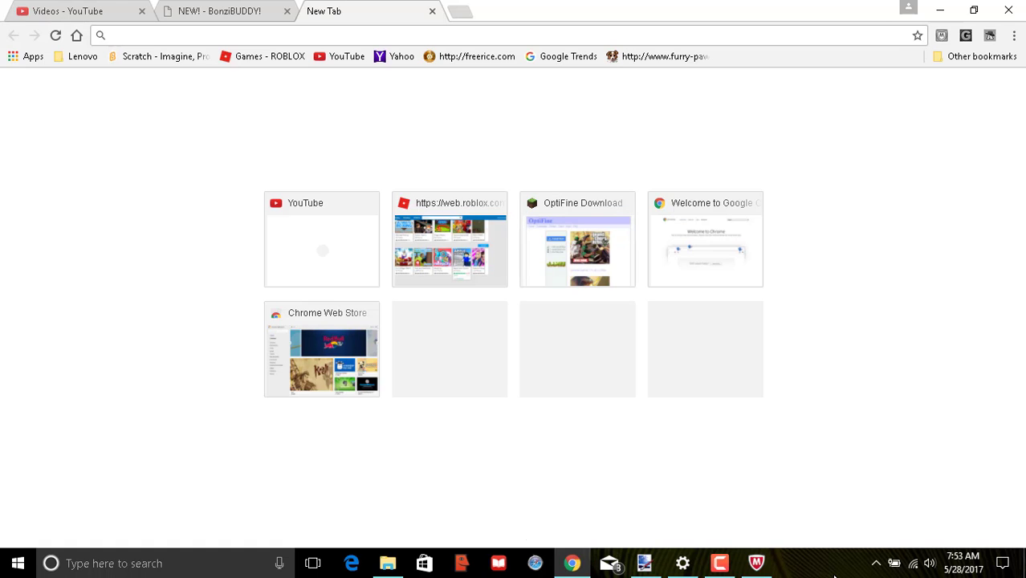
Examine the properties of BonziBuddy432.exe inside Bon.zip, leaving them without changes
{"action": "left_click", "coordinate": [386, 565]}
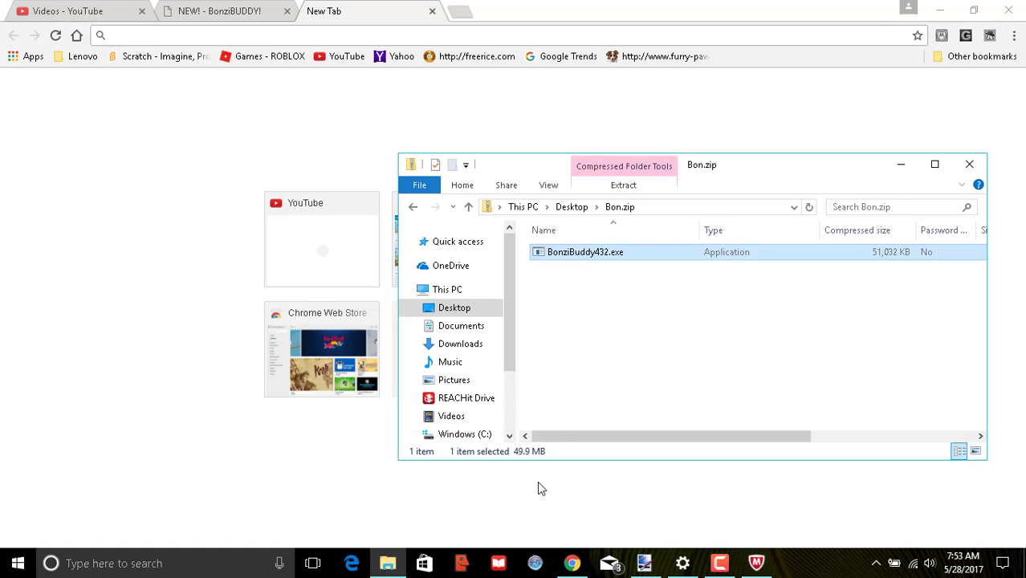
{"action": "right_click", "coordinate": [630, 255]}
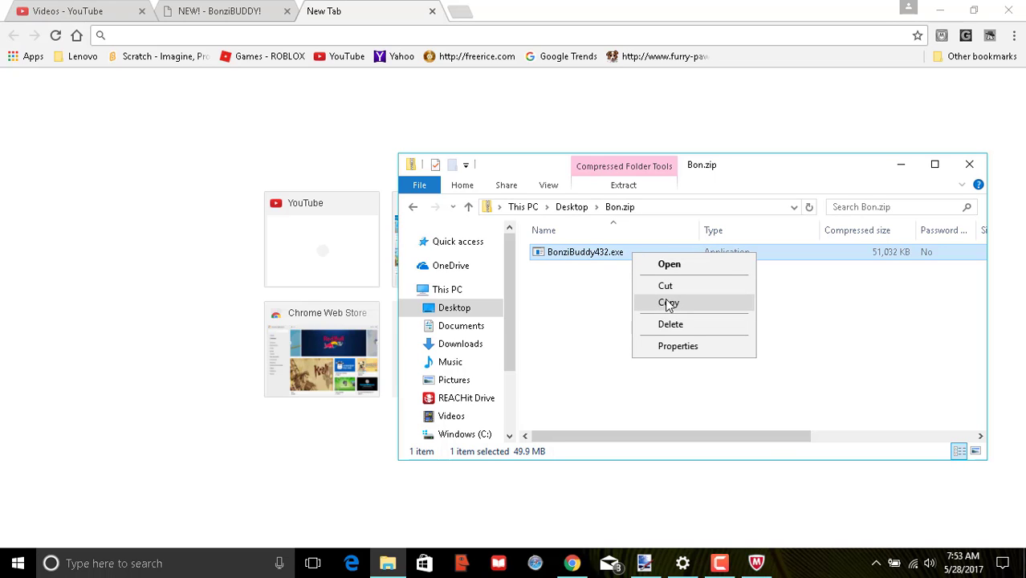
{"action": "left_click", "coordinate": [679, 351]}
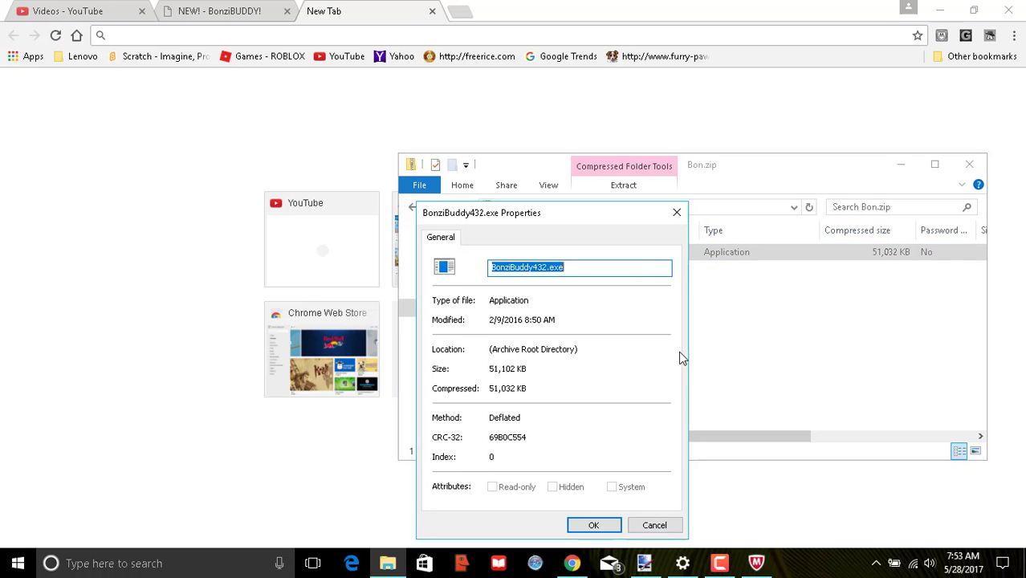
{"action": "left_click", "coordinate": [569, 267]}
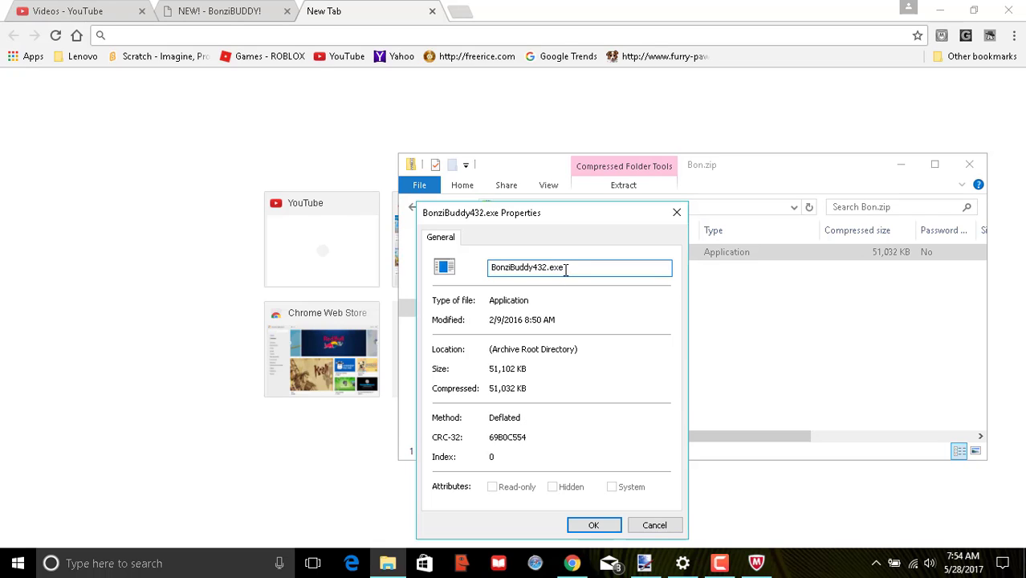
{"action": "left_click_drag", "start_coordinate": [557, 273], "coordinate": [587, 285]}
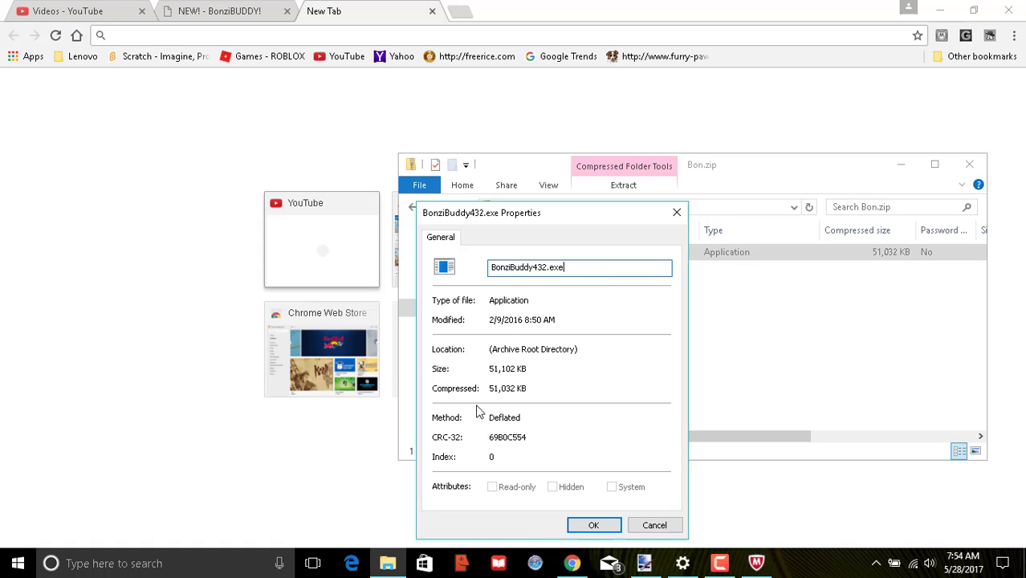
{"action": "left_click", "coordinate": [655, 526]}
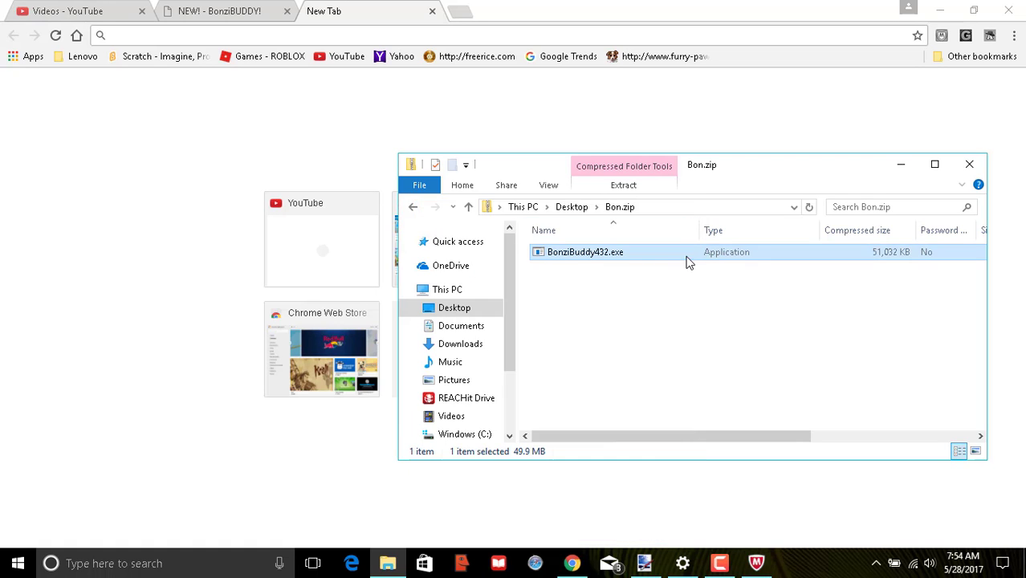
Cut BonziBuddy432.exe inside Bon.zip, try to run it from the archive and minimize the browser window
{"action": "right_click", "coordinate": [686, 258]}
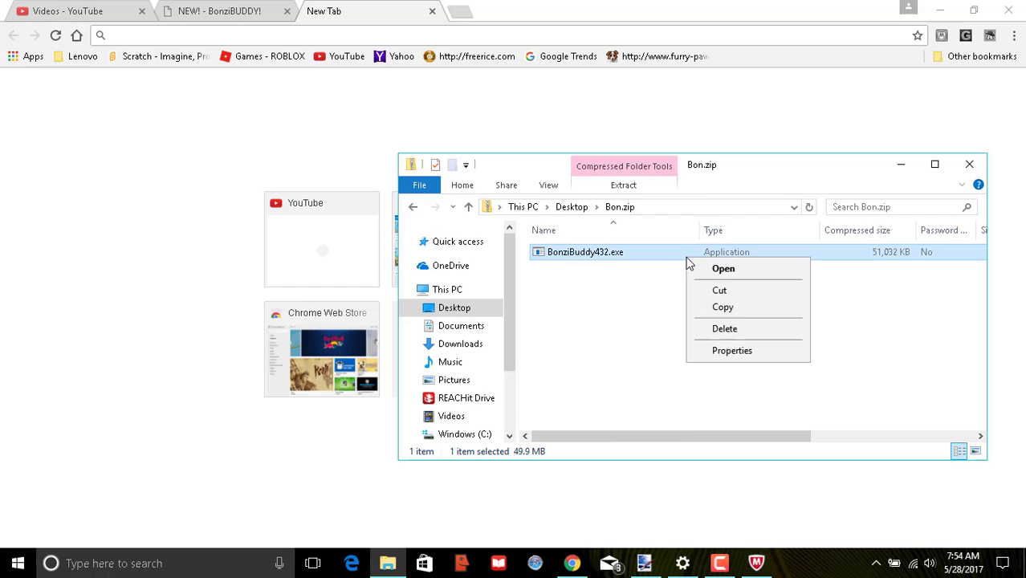
{"action": "left_click", "coordinate": [725, 291]}
{"action": "right_click", "coordinate": [737, 265]}
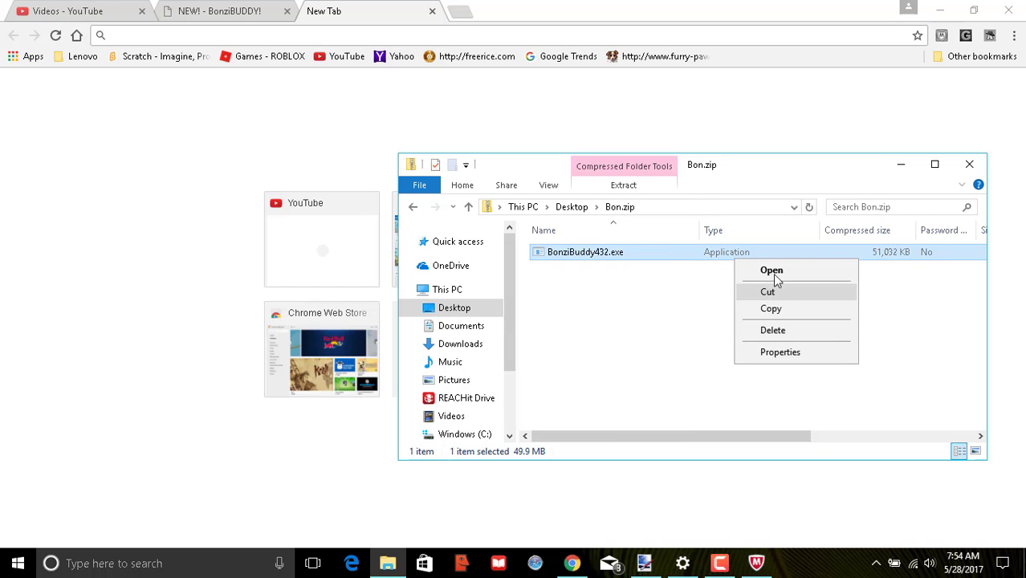
{"action": "left_click", "coordinate": [777, 276]}
{"action": "left_click", "coordinate": [938, 12]}
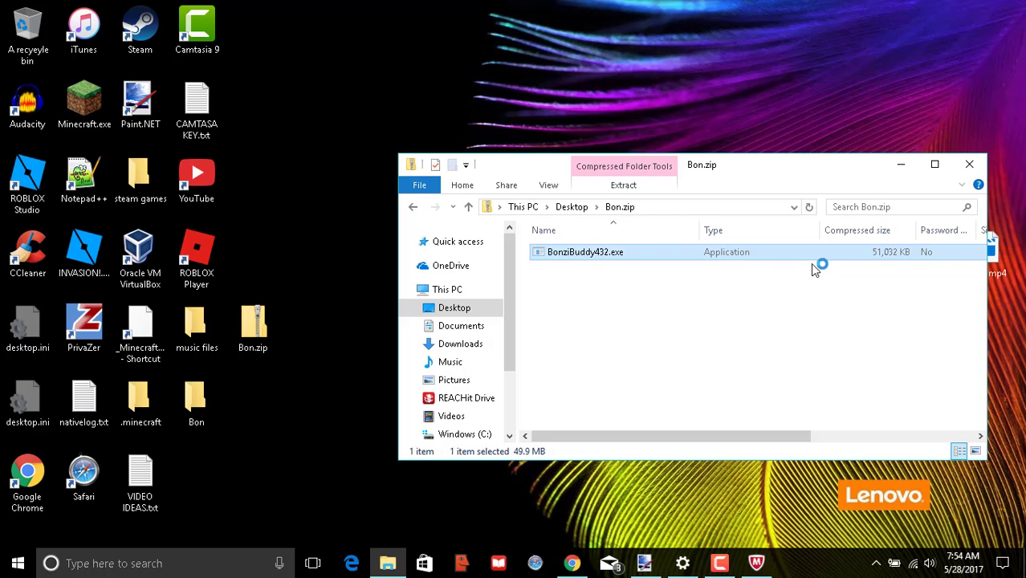
Try again to run BonziBuddy432.exe from Bon.zip and close the archive's window
{"action": "right_click", "coordinate": [812, 254]}
{"action": "left_click", "coordinate": [849, 265]}
{"action": "key", "text": "shift+F10"}
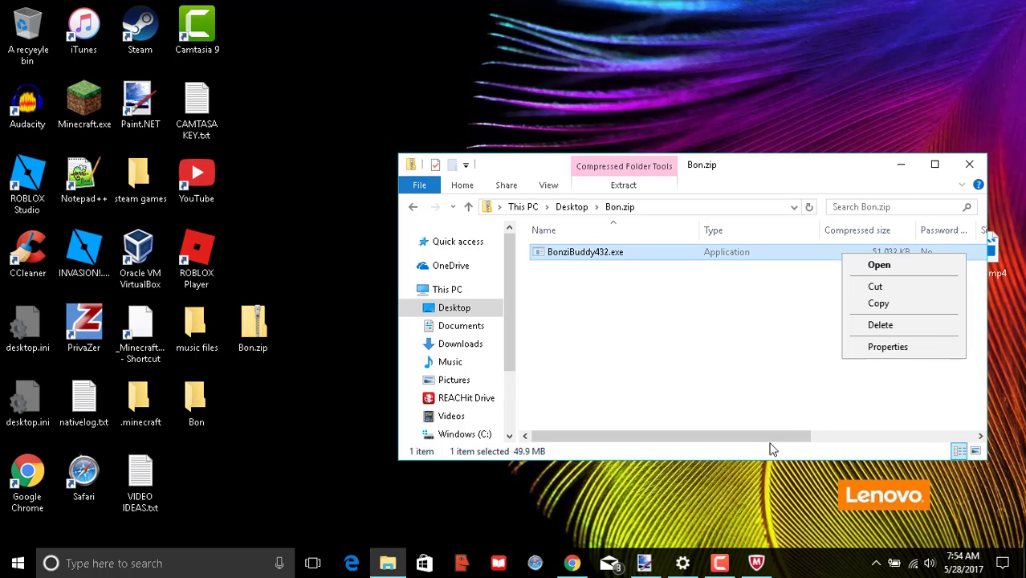
{"action": "left_click", "coordinate": [324, 438]}
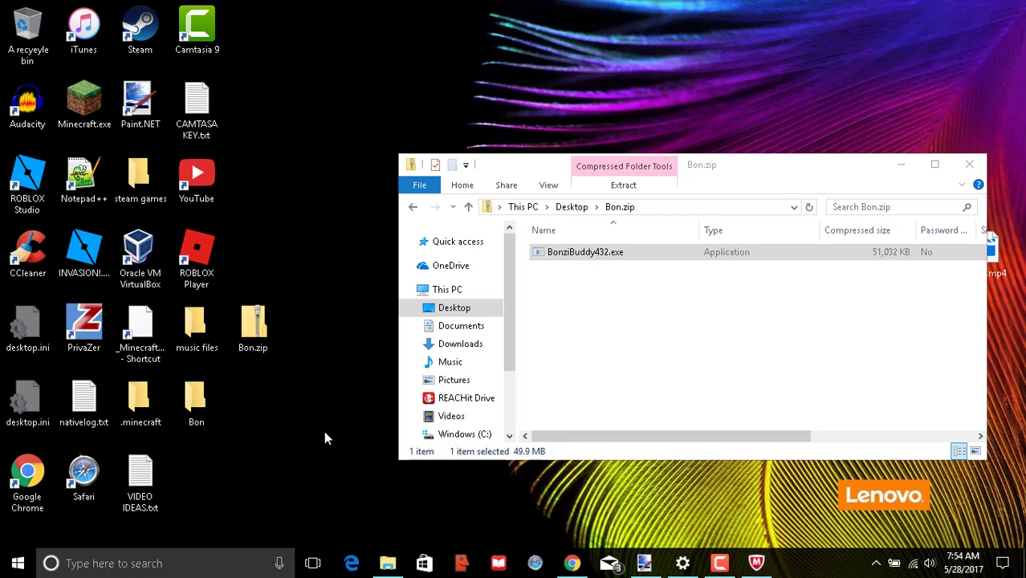
{"action": "left_click", "coordinate": [967, 165]}
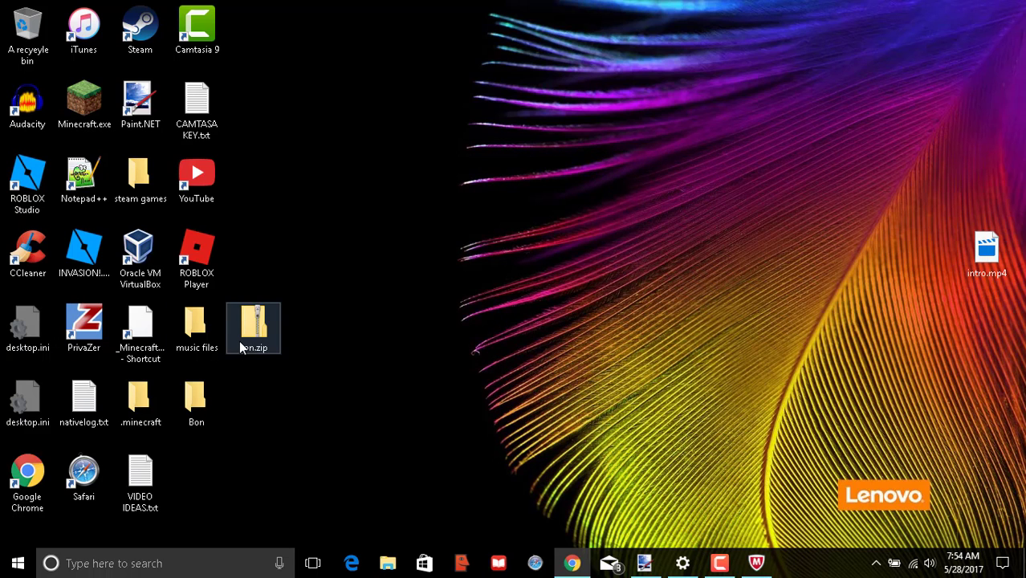
Move Bon.zip and the Bon folder from the desktop to the recycle bin and empty the bin
{"action": "left_click_drag", "start_coordinate": [240, 340], "coordinate": [323, 338]}
{"action": "left_click", "coordinate": [314, 343]}
{"action": "left_click_drag", "start_coordinate": [253, 327], "coordinate": [28, 33]}
{"action": "left_click_drag", "start_coordinate": [210, 426], "coordinate": [33, 57]}
{"action": "right_click", "coordinate": [36, 62]}
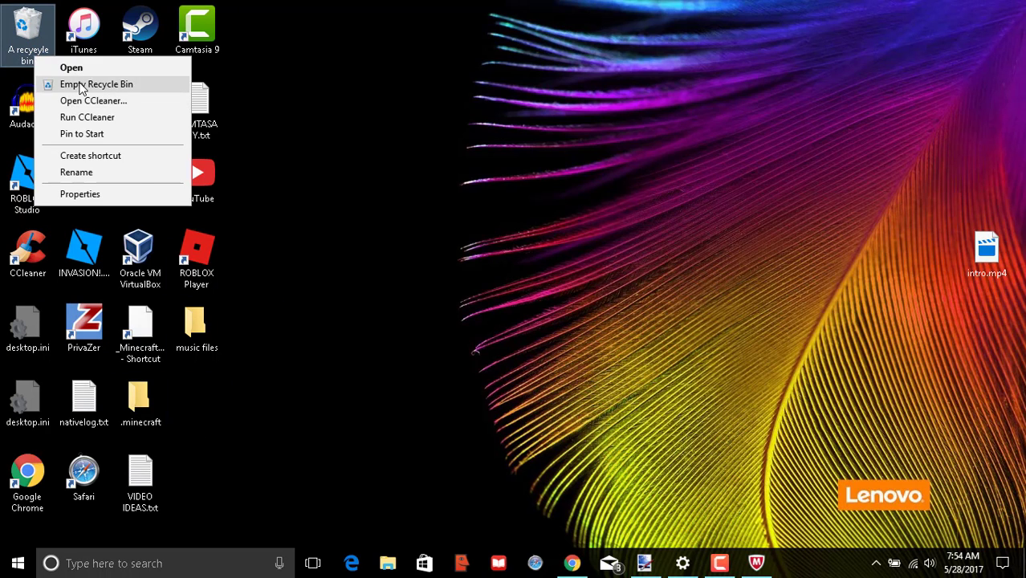
{"action": "left_click", "coordinate": [82, 83]}
{"action": "left_click", "coordinate": [573, 293]}
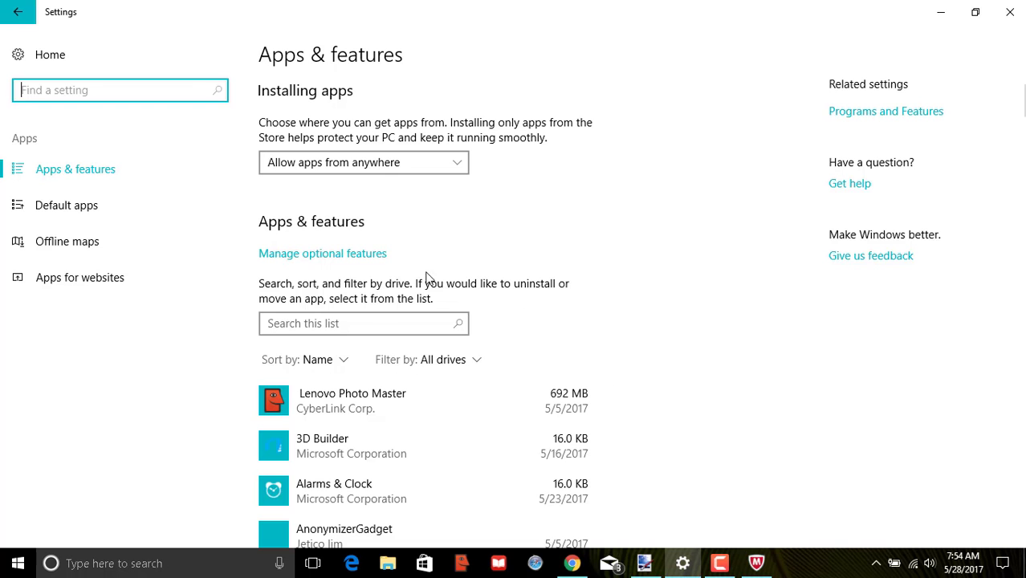
Sort the installed apps in Settings by install date and look through the most recently installed ones
{"action": "left_click", "coordinate": [369, 320]}
{"action": "left_click", "coordinate": [324, 366]}
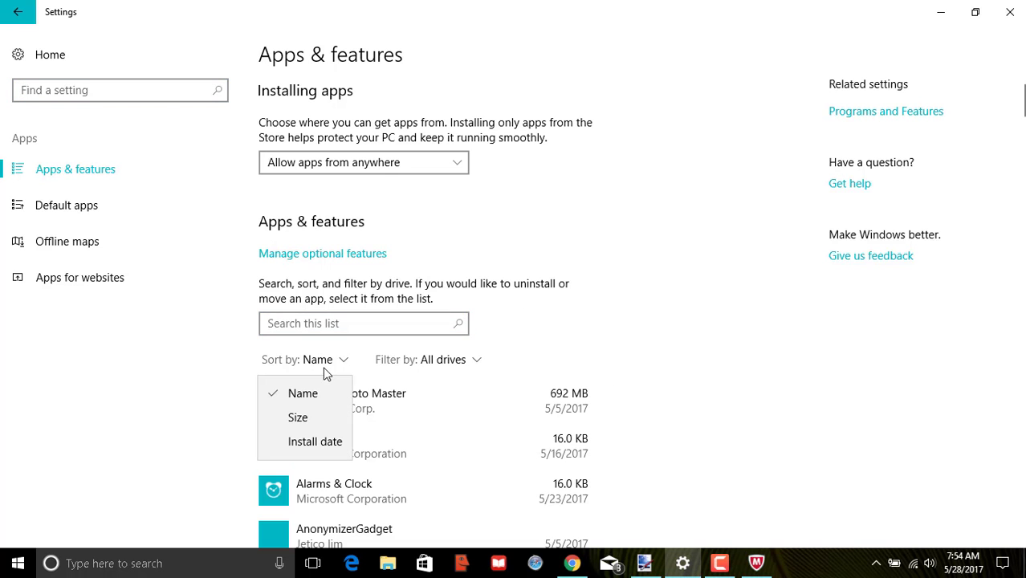
{"action": "left_click", "coordinate": [307, 442]}
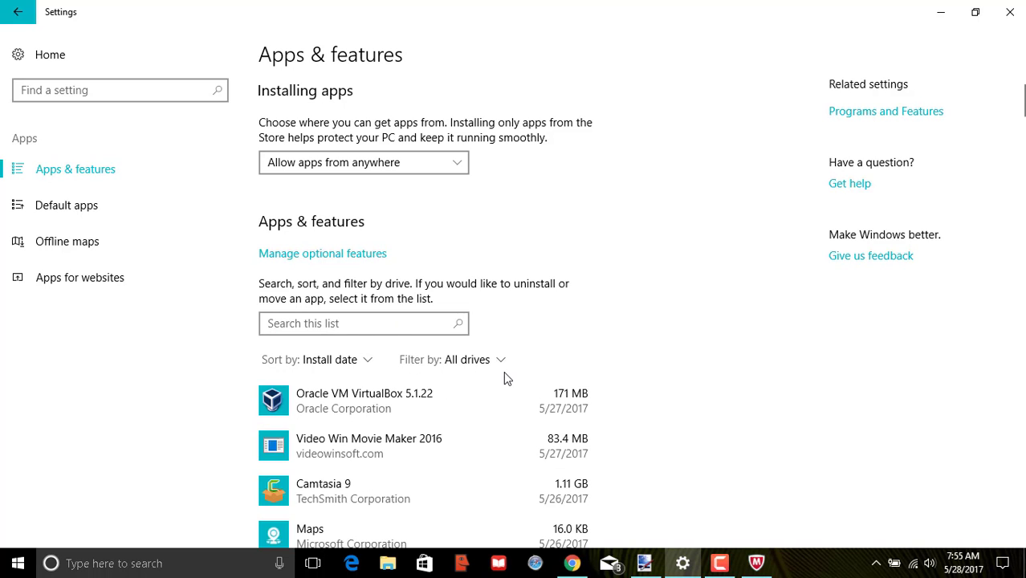
{"action": "scroll", "coordinate": [593, 360], "scroll_direction": "down", "scroll_amount": 3}
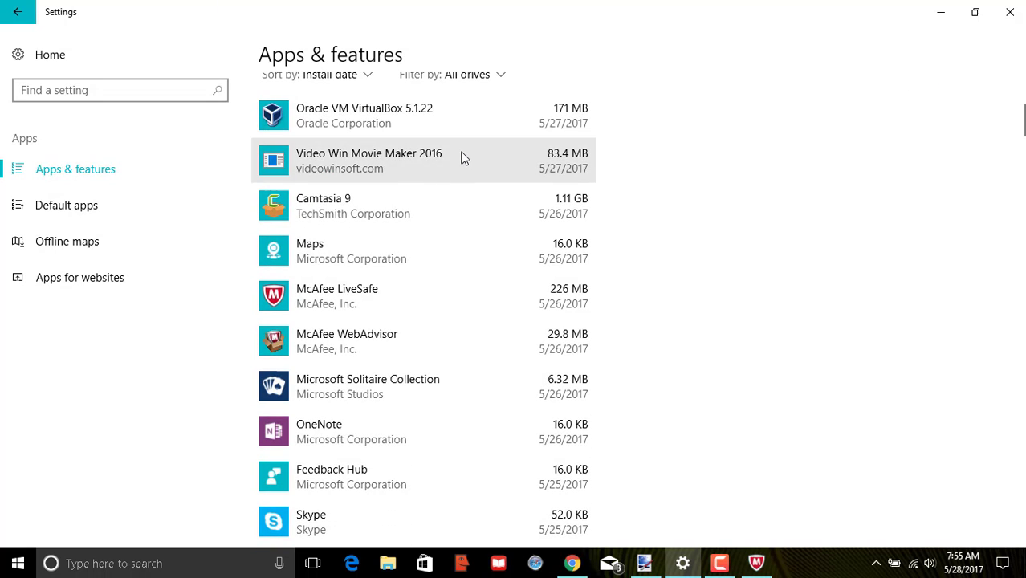
{"action": "scroll", "coordinate": [469, 438], "scroll_direction": "down", "scroll_amount": 10}
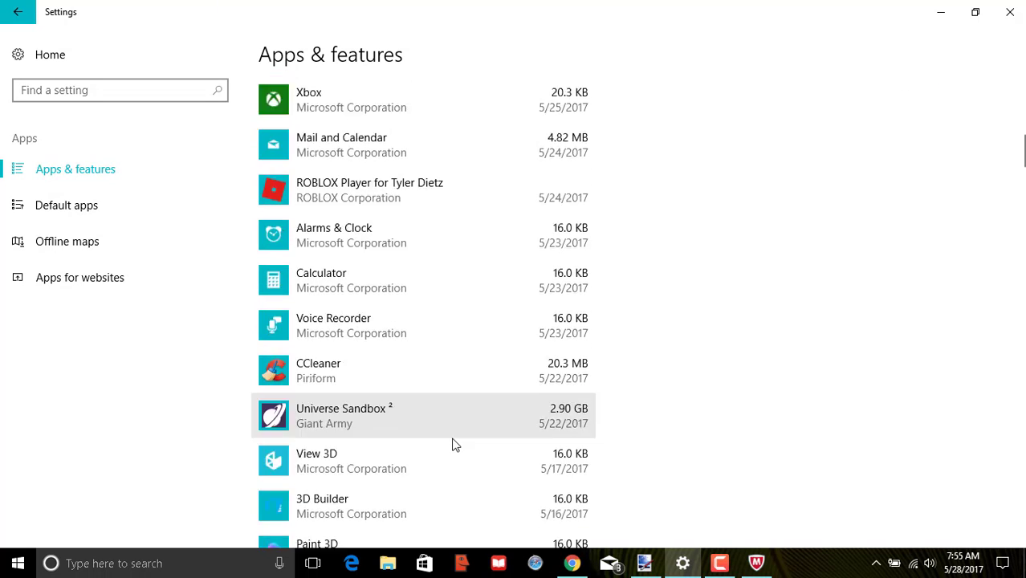
{"action": "scroll", "coordinate": [446, 433], "scroll_direction": "up", "scroll_amount": 12}
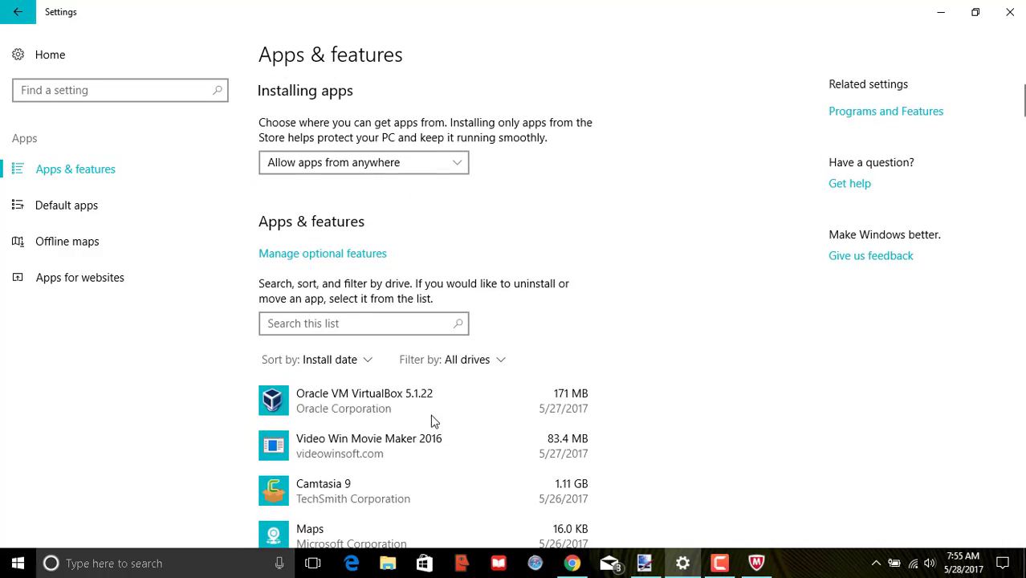
Look through the full list of installed apps sorted by install date, return to its beginning and close Settings
{"action": "scroll", "coordinate": [277, 441], "scroll_direction": "down", "scroll_amount": 12}
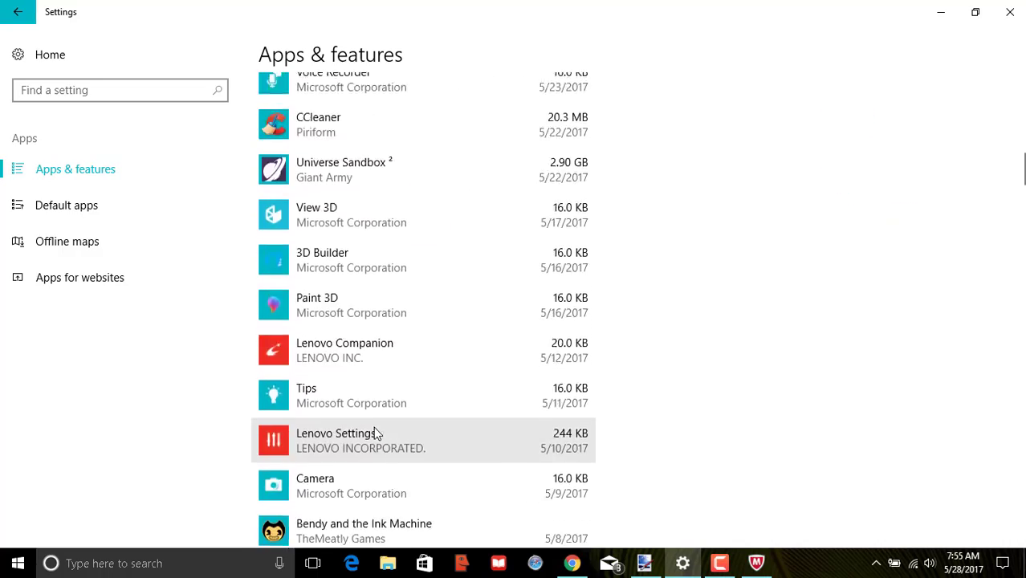
{"action": "scroll", "coordinate": [376, 433], "scroll_direction": "down", "scroll_amount": 15}
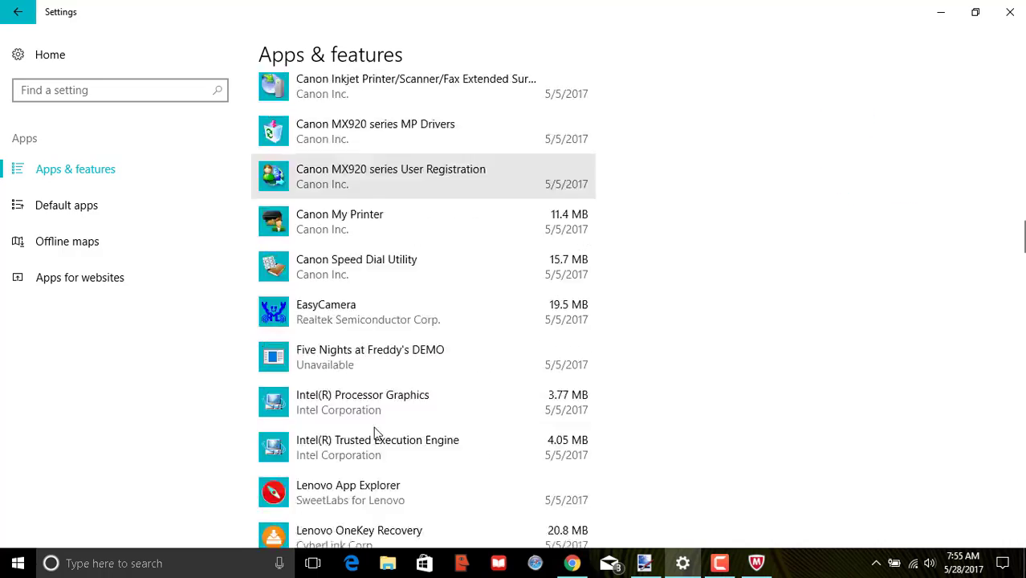
{"action": "scroll", "coordinate": [381, 433], "scroll_direction": "down", "scroll_amount": 10}
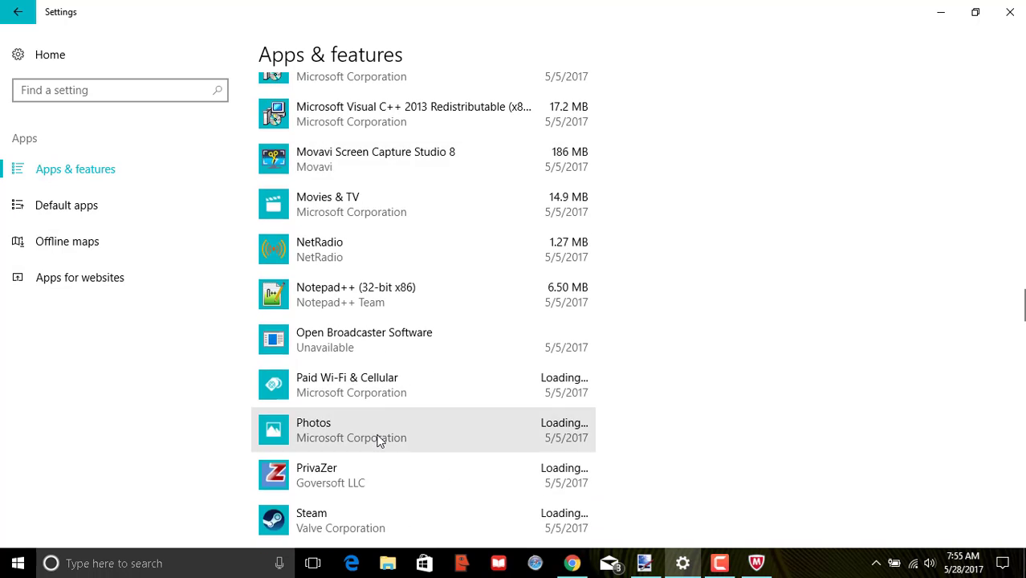
{"action": "scroll", "coordinate": [386, 390], "scroll_direction": "down", "scroll_amount": 5}
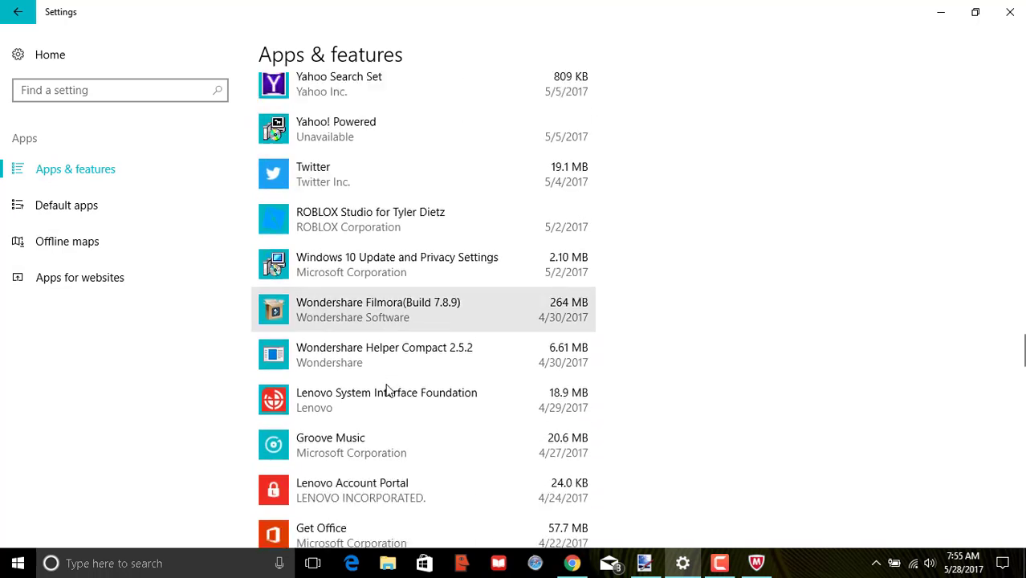
{"action": "scroll", "coordinate": [389, 389], "scroll_direction": "up", "scroll_amount": 10}
{"action": "scroll", "coordinate": [879, 194], "scroll_direction": "up", "scroll_amount": 10}
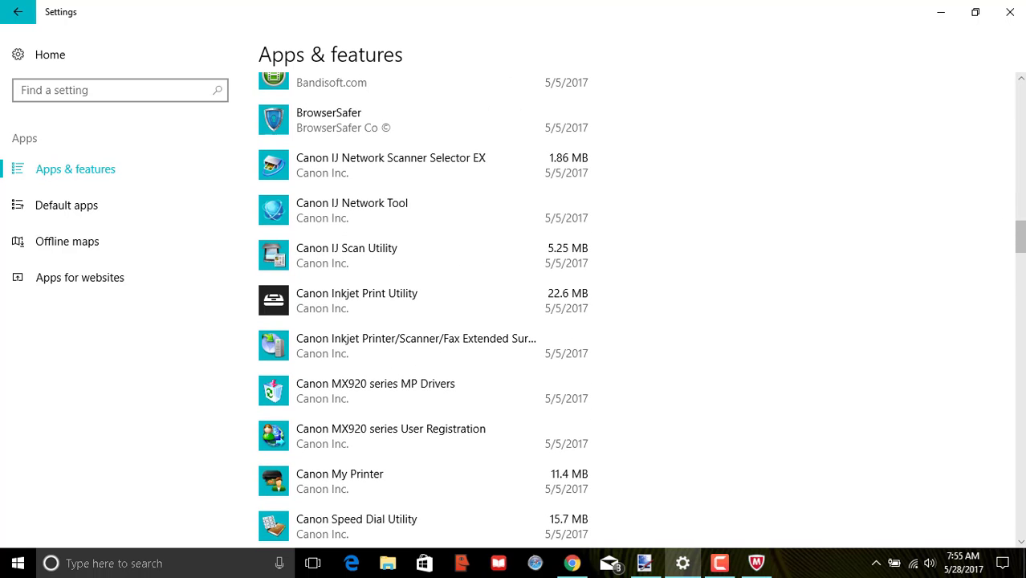
{"action": "scroll", "coordinate": [371, 316], "scroll_direction": "up", "scroll_amount": 15}
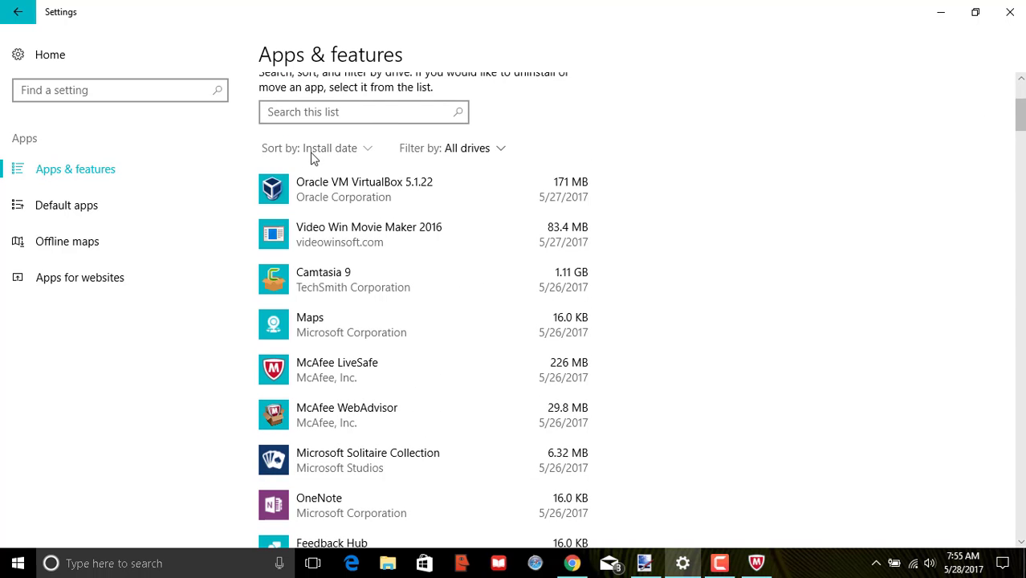
{"action": "left_click", "coordinate": [1010, 11]}
In McAfee LiveSafe, enable informational alerts only for completed malware scans without issues and scanning for software updates, and apply the change
{"action": "left_click", "coordinate": [719, 562]}
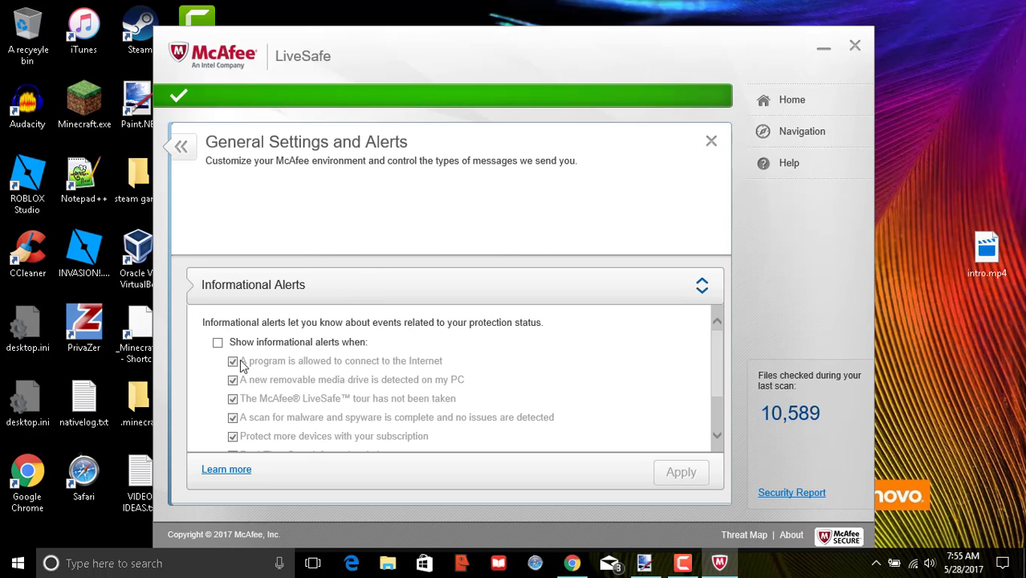
{"action": "left_click", "coordinate": [217, 342]}
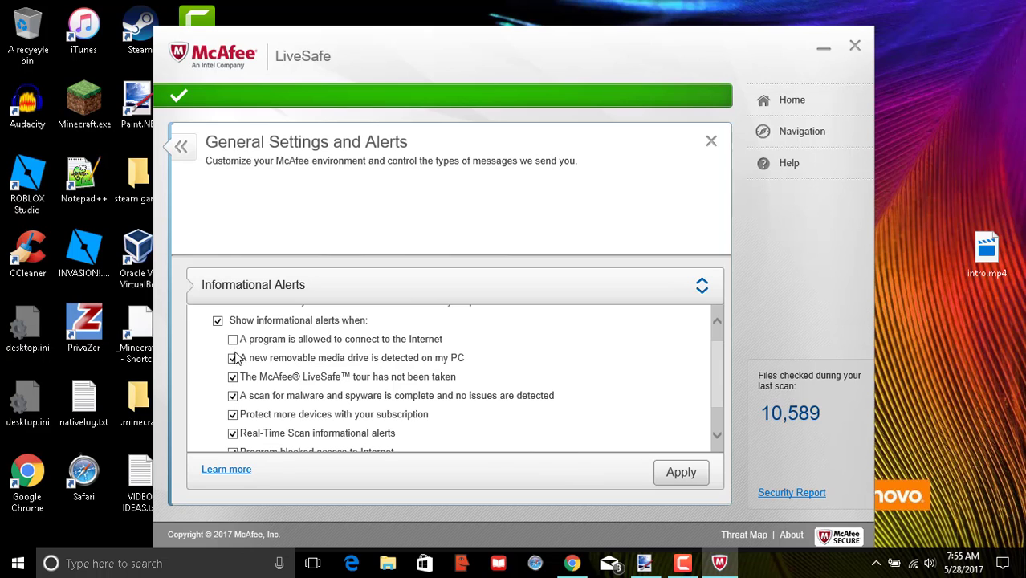
{"action": "left_click", "coordinate": [233, 377]}
{"action": "scroll", "coordinate": [229, 334], "scroll_direction": "down", "scroll_amount": 2}
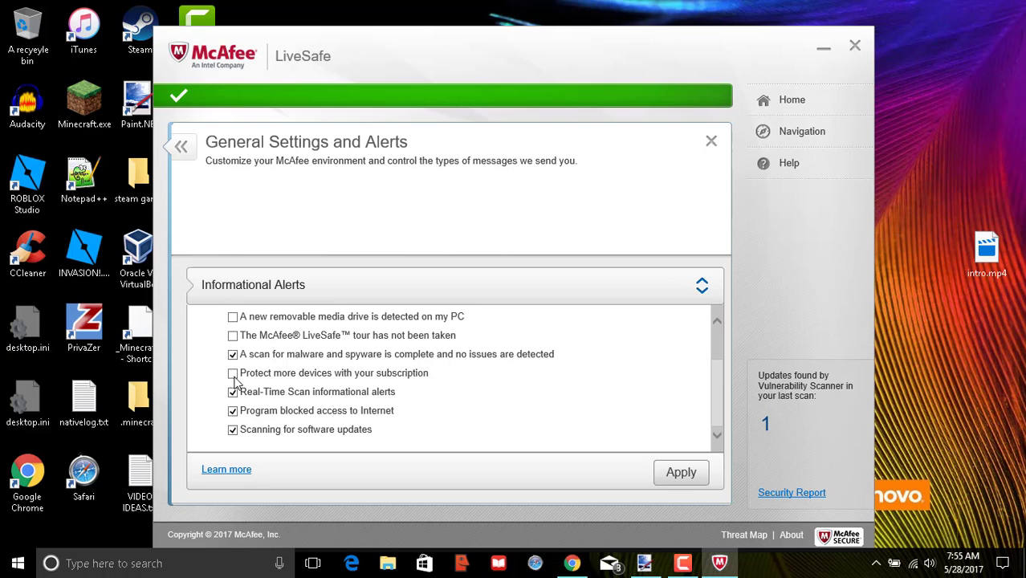
{"action": "left_click", "coordinate": [232, 392]}
{"action": "left_click", "coordinate": [233, 411]}
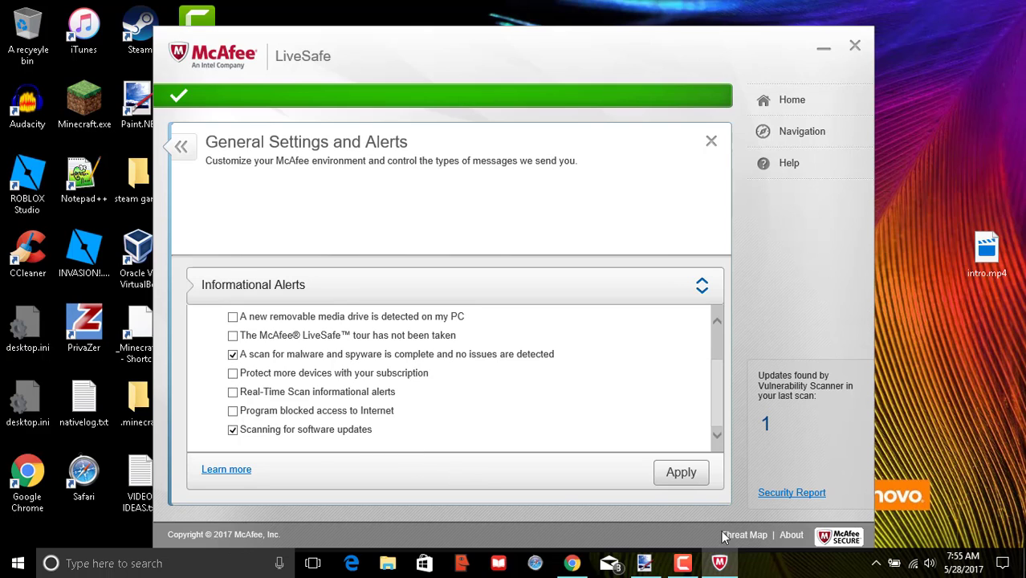
{"action": "left_click", "coordinate": [684, 475]}
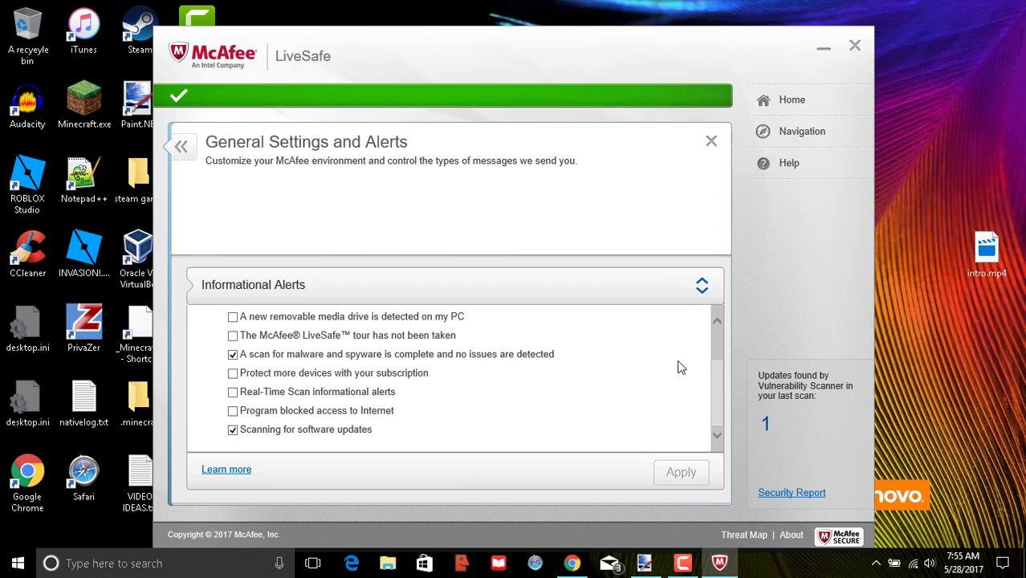
Collapse the informational alerts, view the Access Protection setting and close McAfee LiveSafe
{"action": "left_click", "coordinate": [701, 285]}
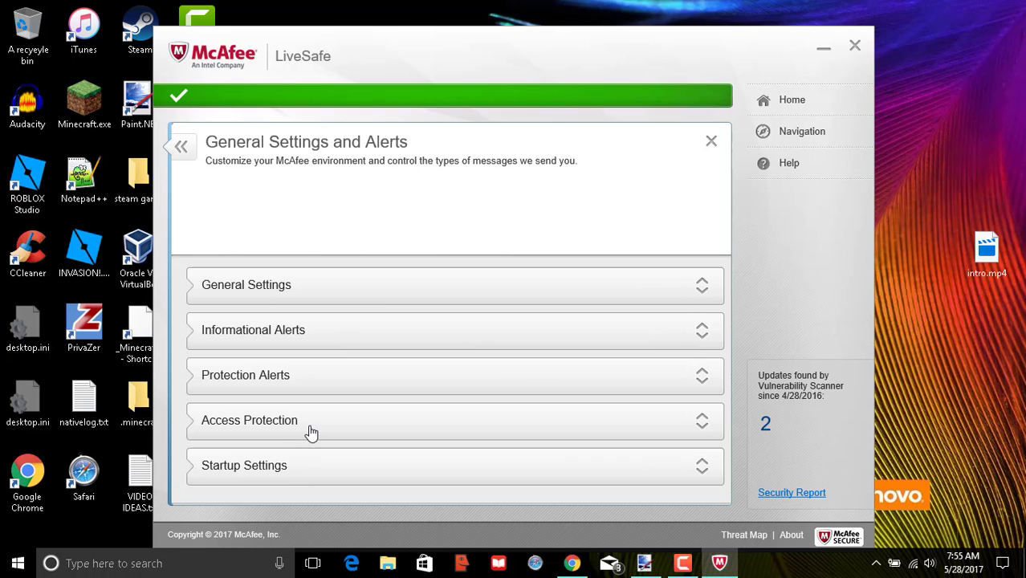
{"action": "left_click", "coordinate": [312, 431]}
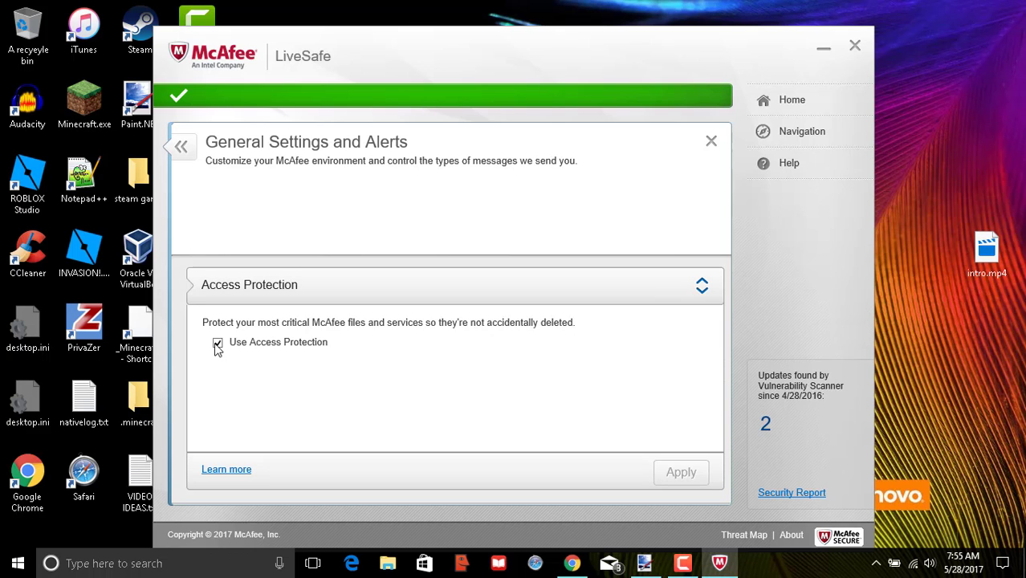
{"action": "left_click", "coordinate": [855, 46]}
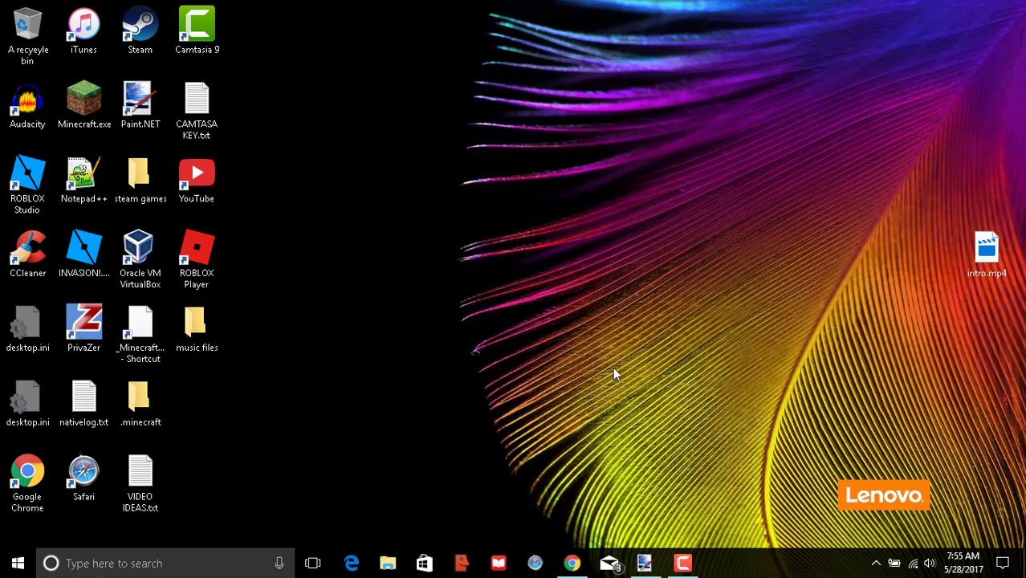
Show the screen recorder's controls and close the McAfee LiveSafe welcome window
{"action": "left_click", "coordinate": [674, 569]}
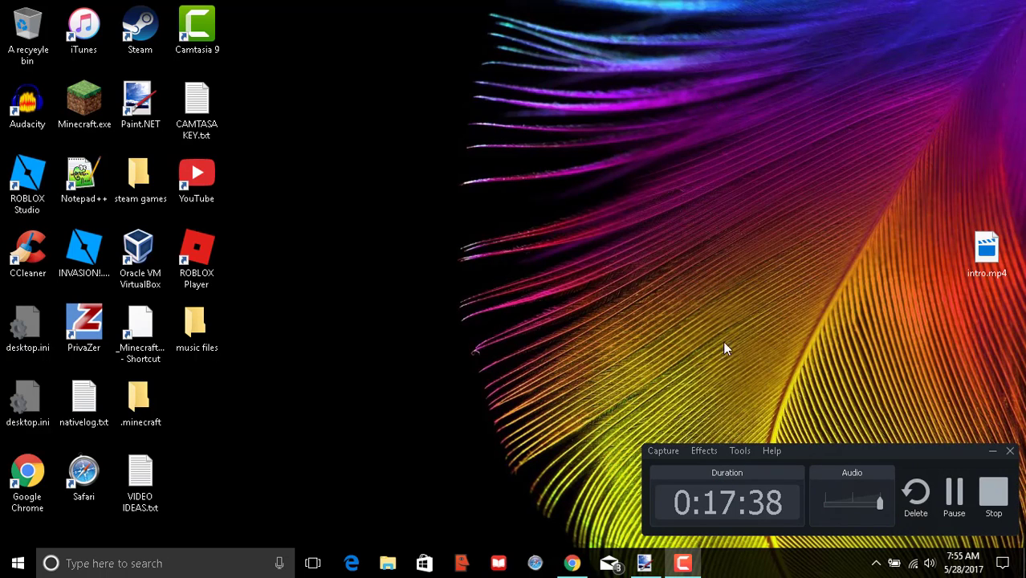
{"action": "left_click", "coordinate": [663, 452]}
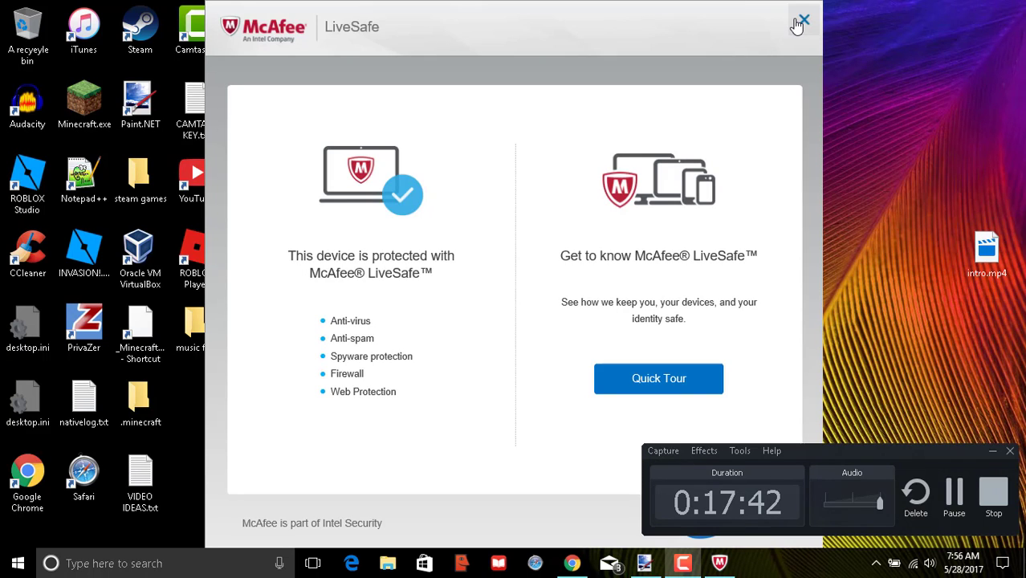
{"action": "left_click", "coordinate": [802, 22]}
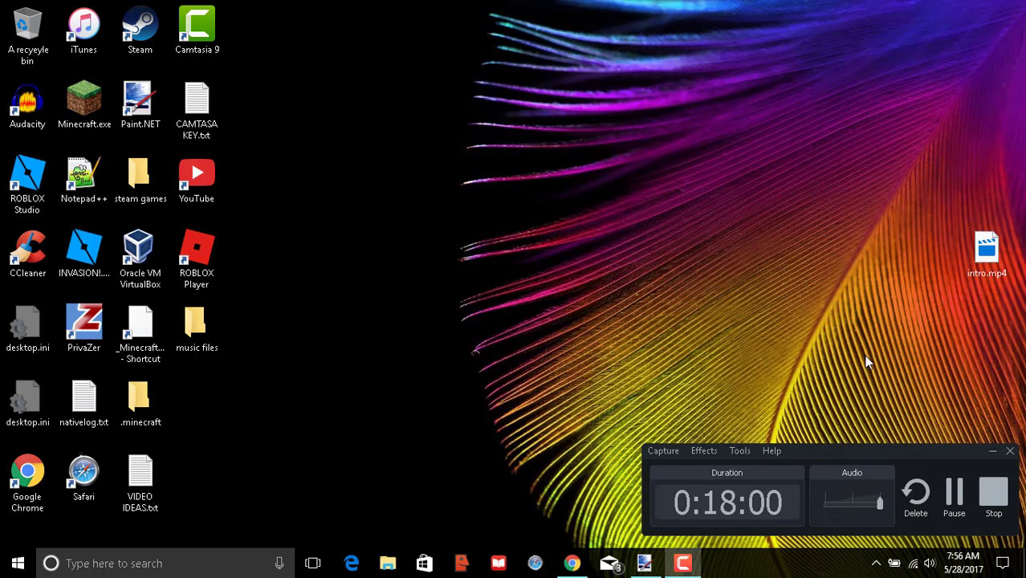
Move the Oracle VM VirtualBox shortcut to the empty middle of the desktop and back to its place among the icons
{"action": "left_click_drag", "start_coordinate": [129, 257], "coordinate": [603, 211]}
{"action": "mouse_move", "coordinate": [469, 90]}
{"action": "left_mouse_down"}
{"action": "mouse_move", "coordinate": [57, 11]}
{"action": "mouse_move", "coordinate": [401, 53]}
{"action": "mouse_move", "coordinate": [468, 88]}
{"action": "left_mouse_up"}
{"action": "right_click", "coordinate": [638, 88]}
{"action": "left_click", "coordinate": [642, 223]}
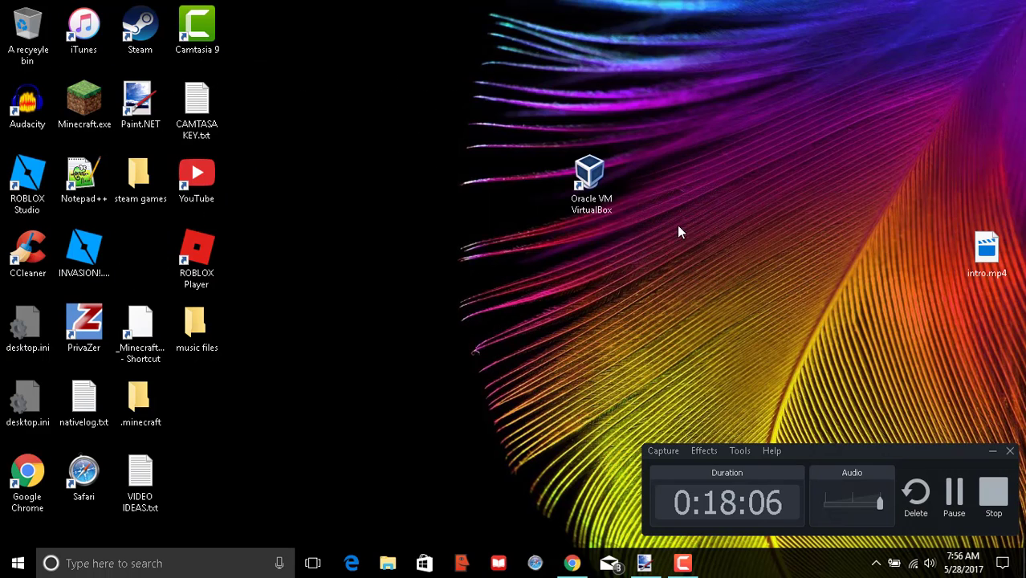
{"action": "left_click_drag", "start_coordinate": [617, 167], "coordinate": [138, 235]}
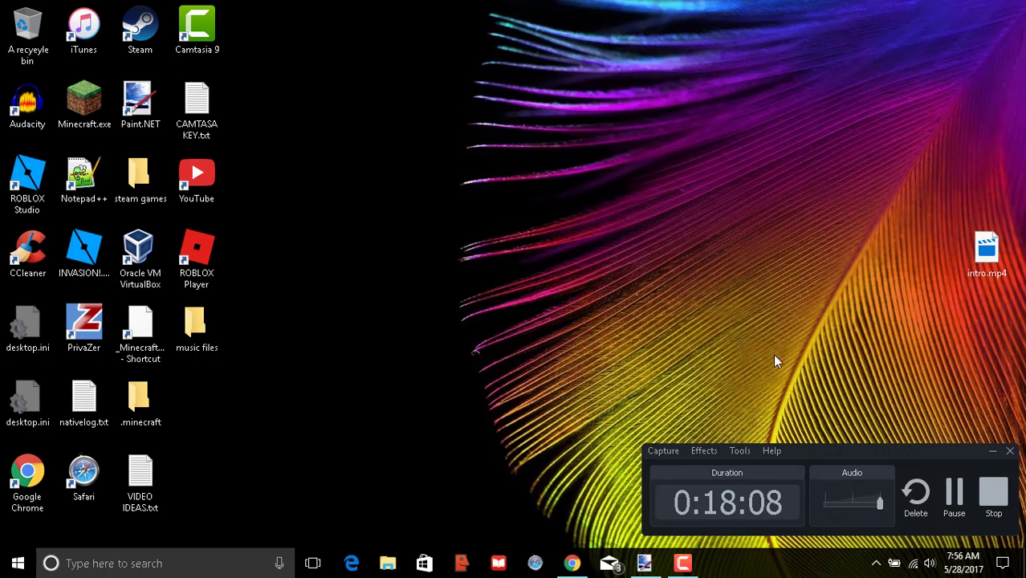